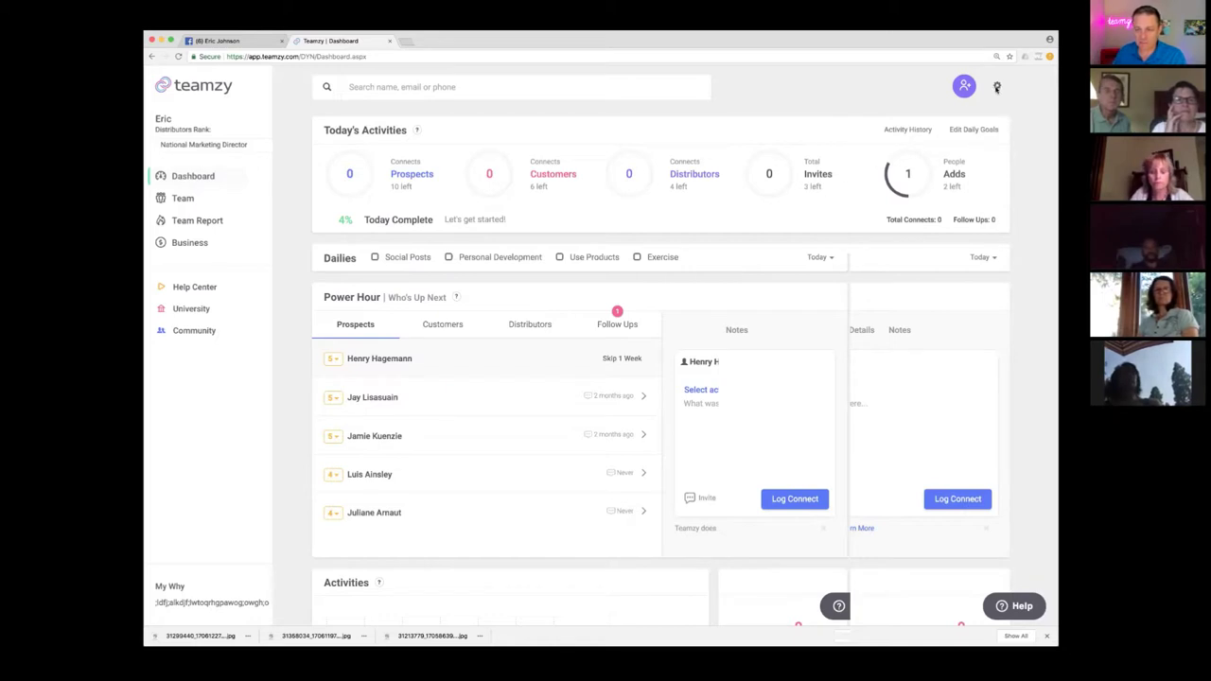
# Launch the setup wizard and advance past the Facebook Messenger tips and welcome page to the income goal.
pyautogui.click(998, 86)
pyautogui.click(975, 104)
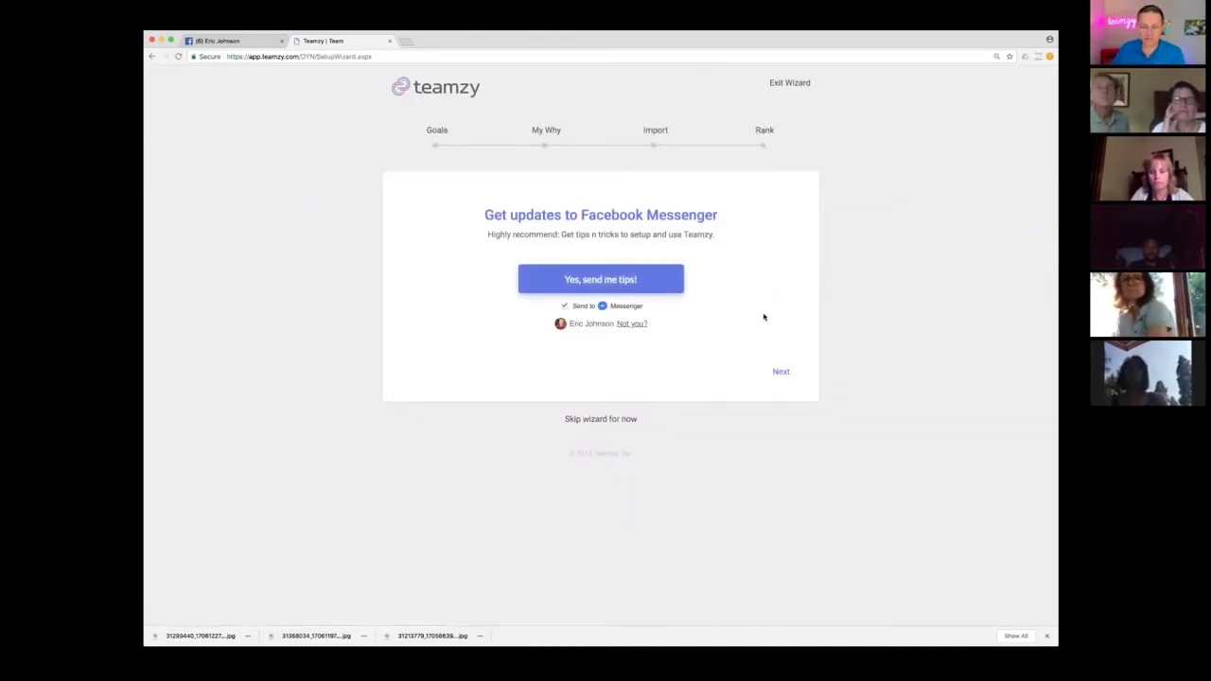
pyautogui.click(780, 372)
pyautogui.scroll(-1, 781, 377)
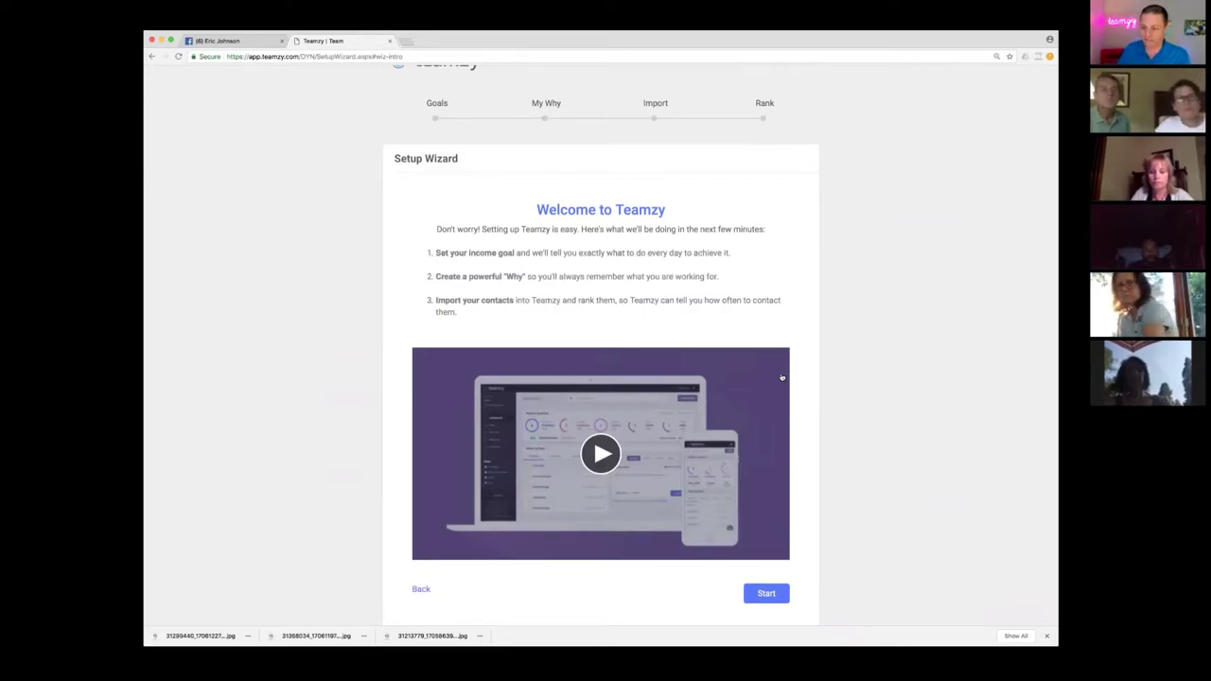
pyautogui.scroll(-2, 757, 474)
pyautogui.click(767, 535)
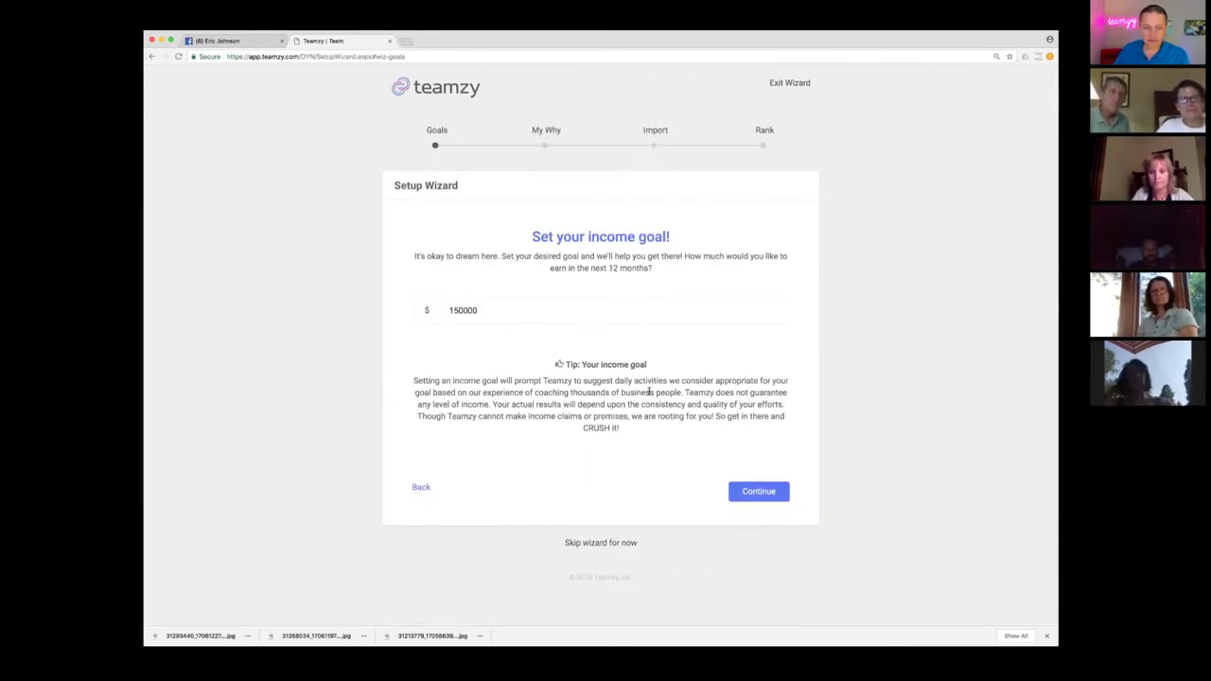
# Submit a 12-month income goal of $150,000 and continue through the wizard to the My Why questions.
pyautogui.click(522, 317)
pyautogui.click(474, 285)
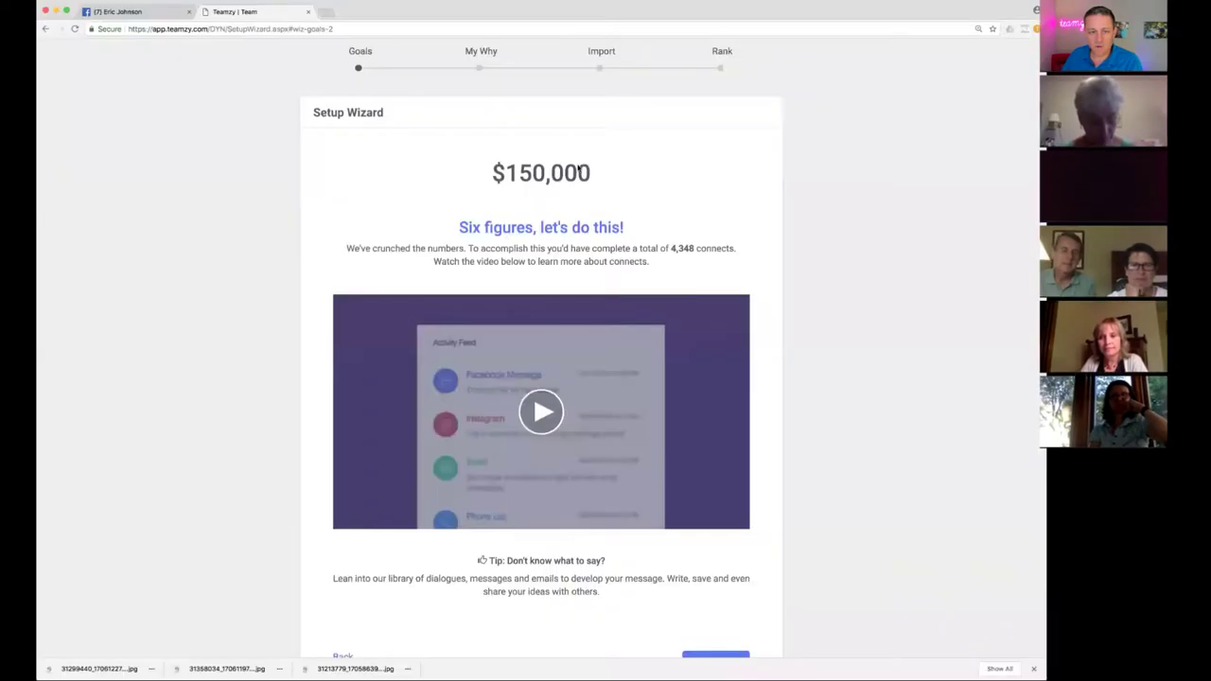
pyautogui.scroll(-3, 691, 303)
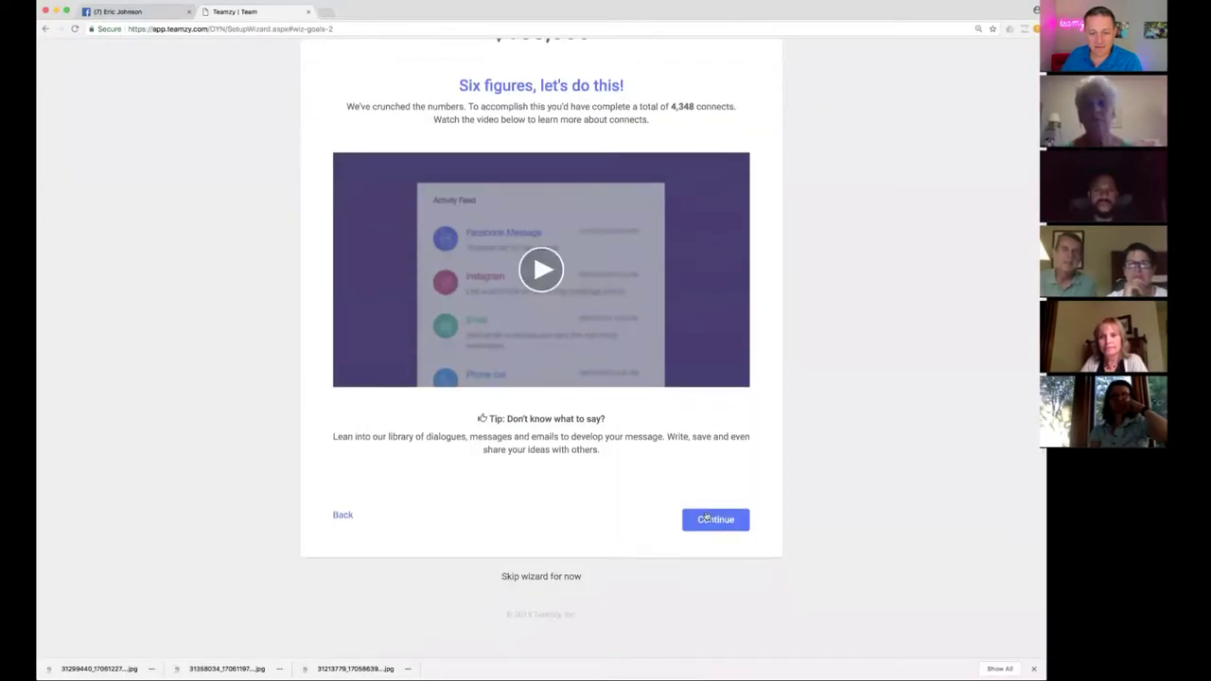
pyautogui.click(708, 519)
pyautogui.click(712, 517)
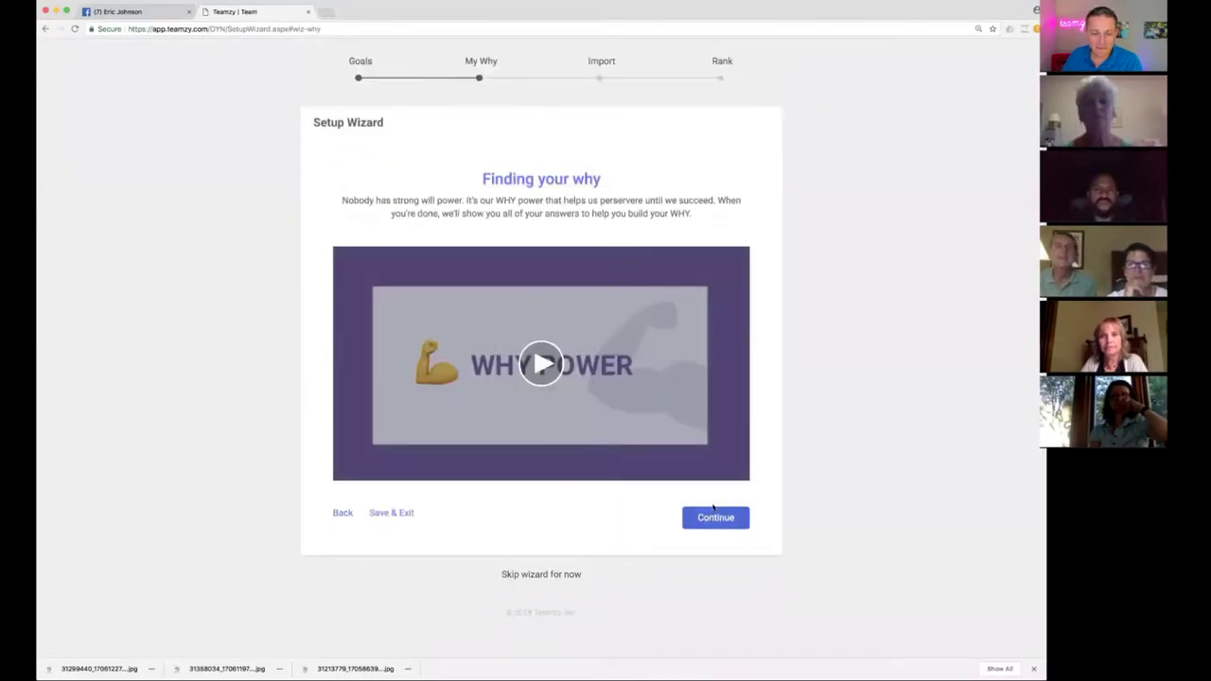
pyautogui.click(710, 518)
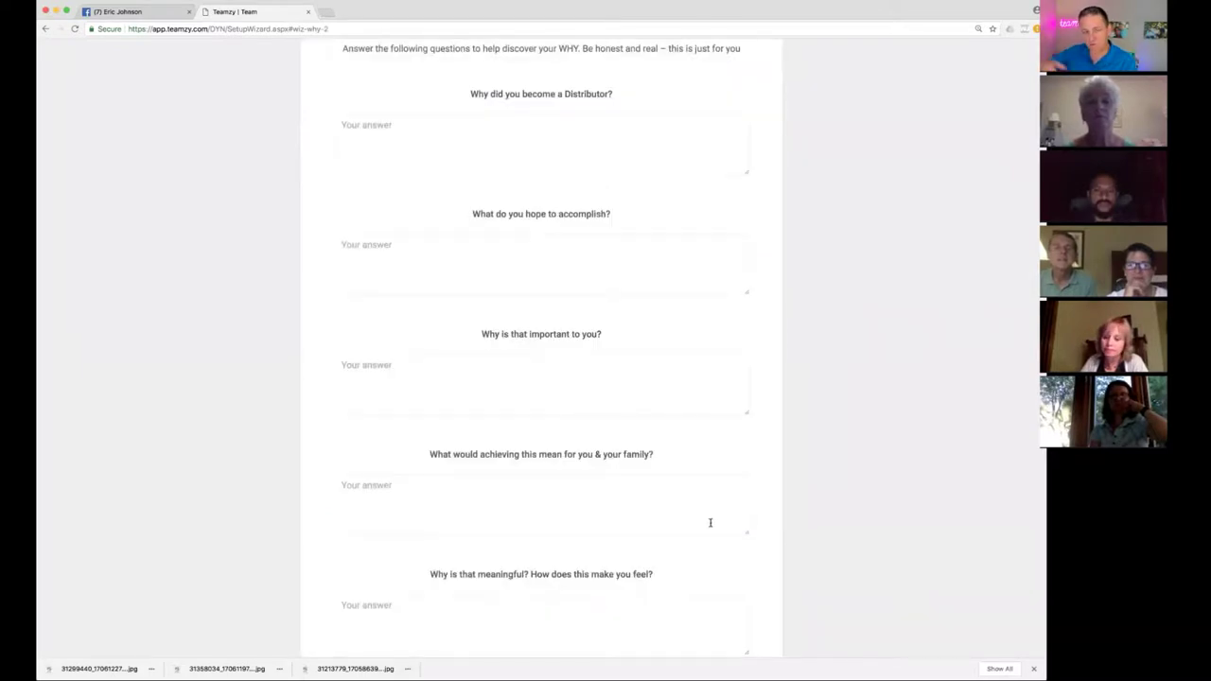
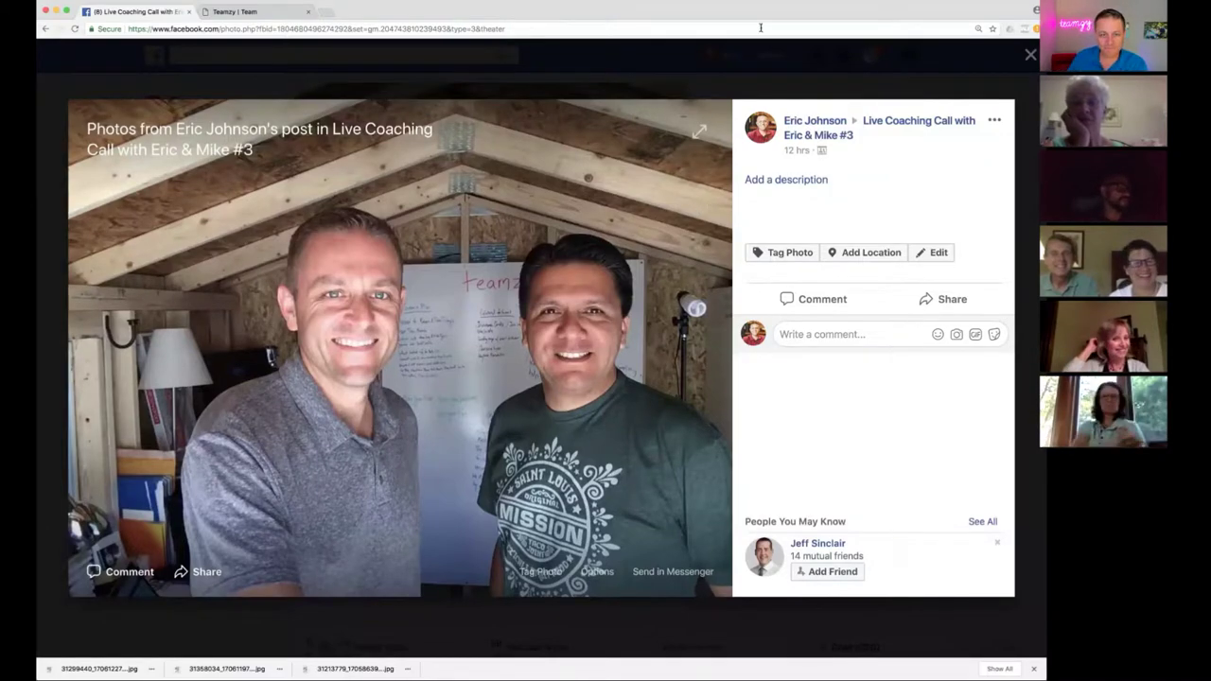
# Return to the Teamzy wizard and review the tutorials for importing contacts from Juice Plus+, Facebook and a CSV file.
pyautogui.click(677, 7)
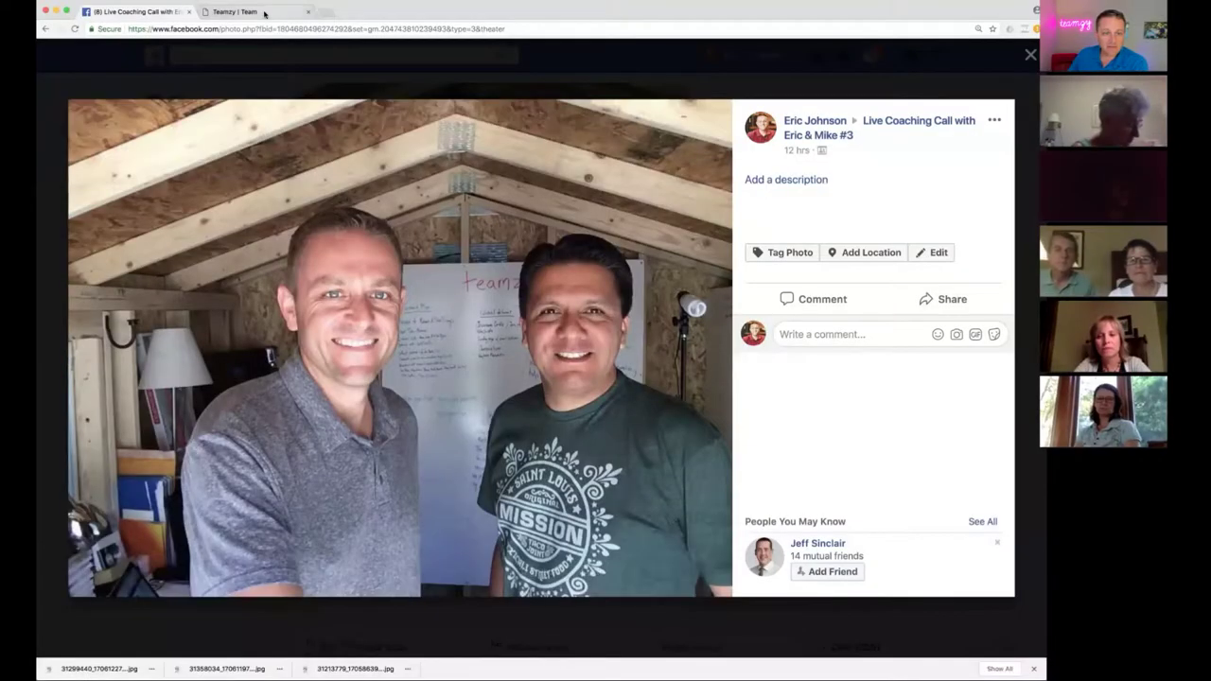
pyautogui.click(265, 13)
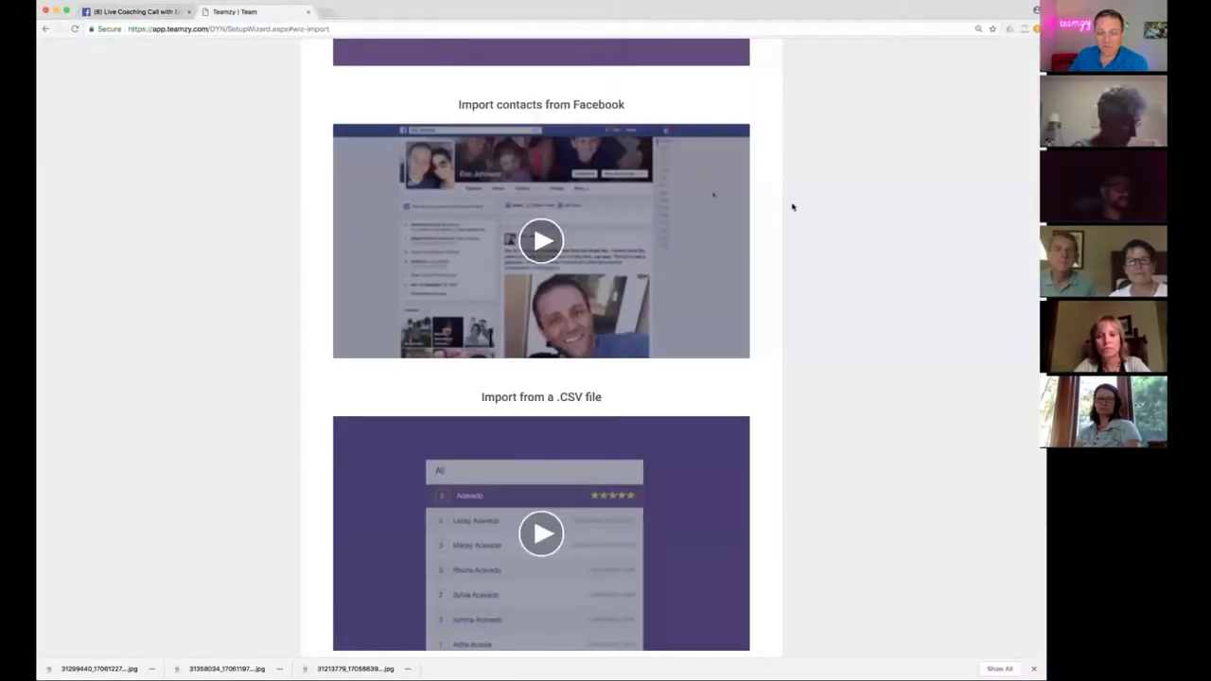
pyautogui.scroll(5, 793, 205)
pyautogui.scroll(3, 793, 206)
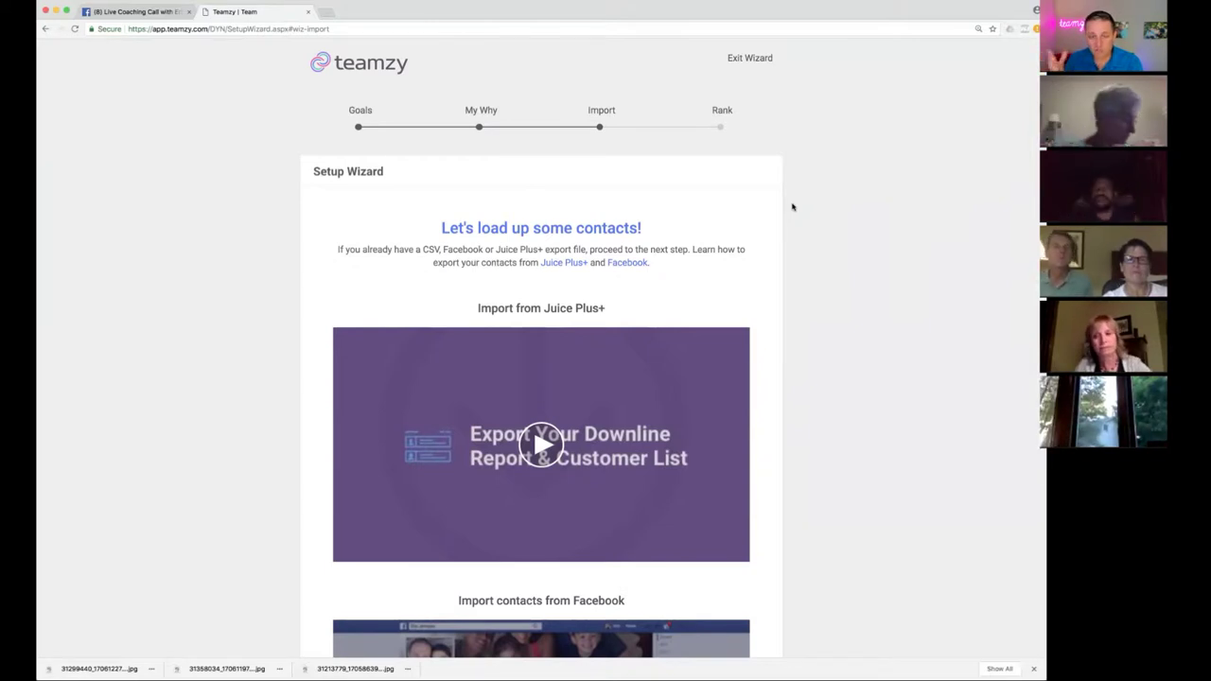
pyautogui.scroll(-5, 793, 206)
pyautogui.scroll(-1, 792, 206)
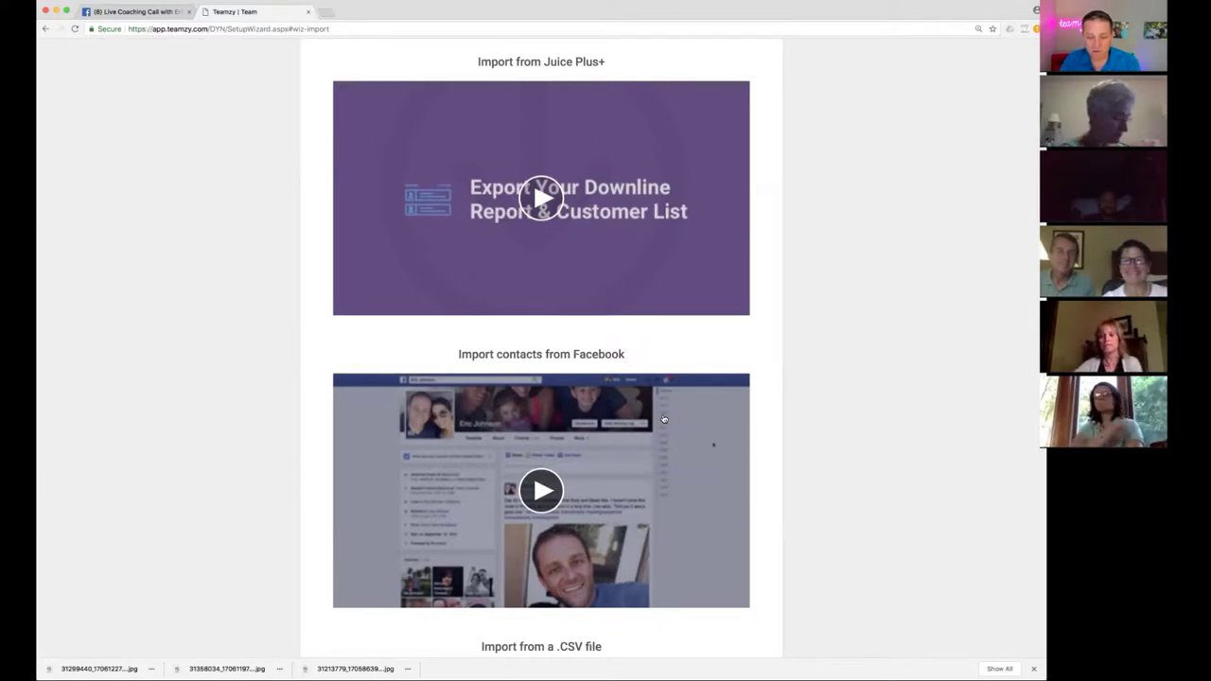
pyautogui.scroll(-3, 664, 419)
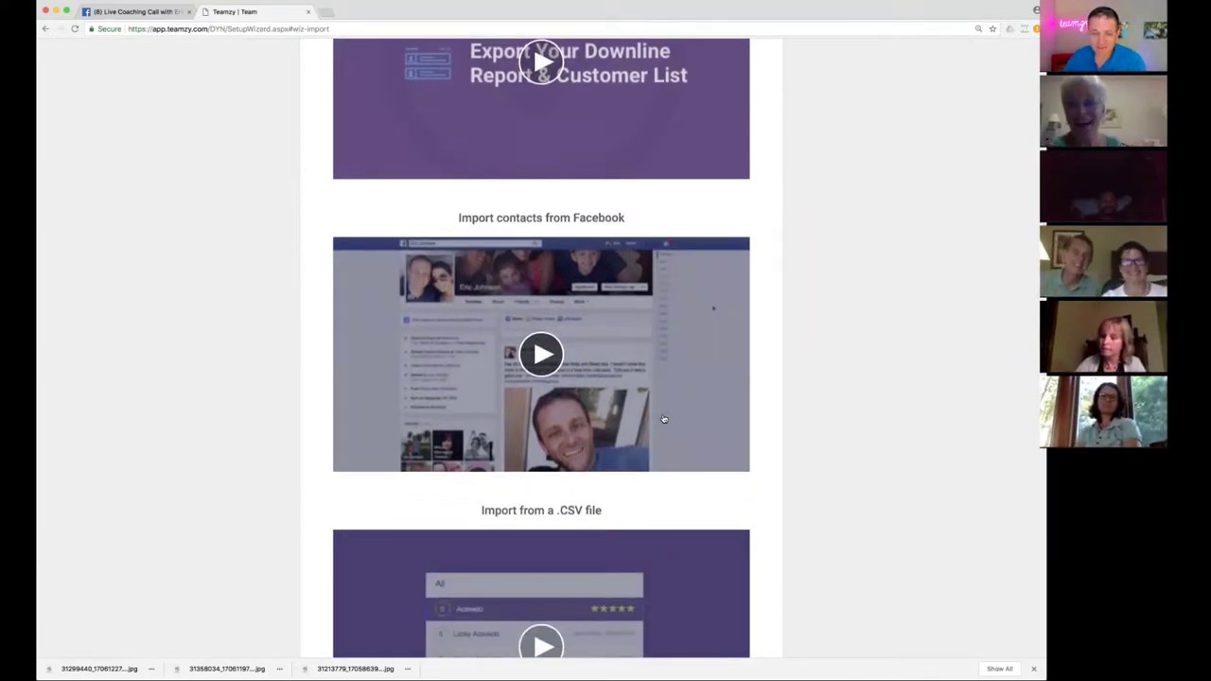
pyautogui.scroll(-2, 663, 419)
pyautogui.scroll(-2, 663, 419)
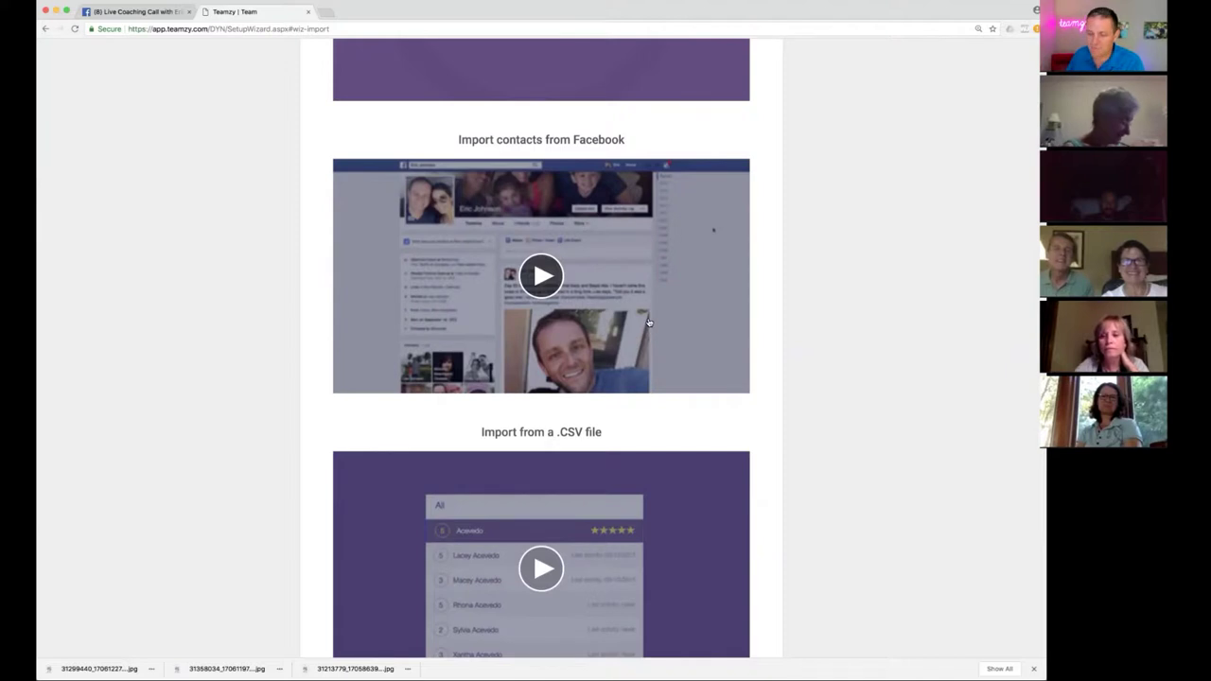
pyautogui.scroll(-5, 649, 323)
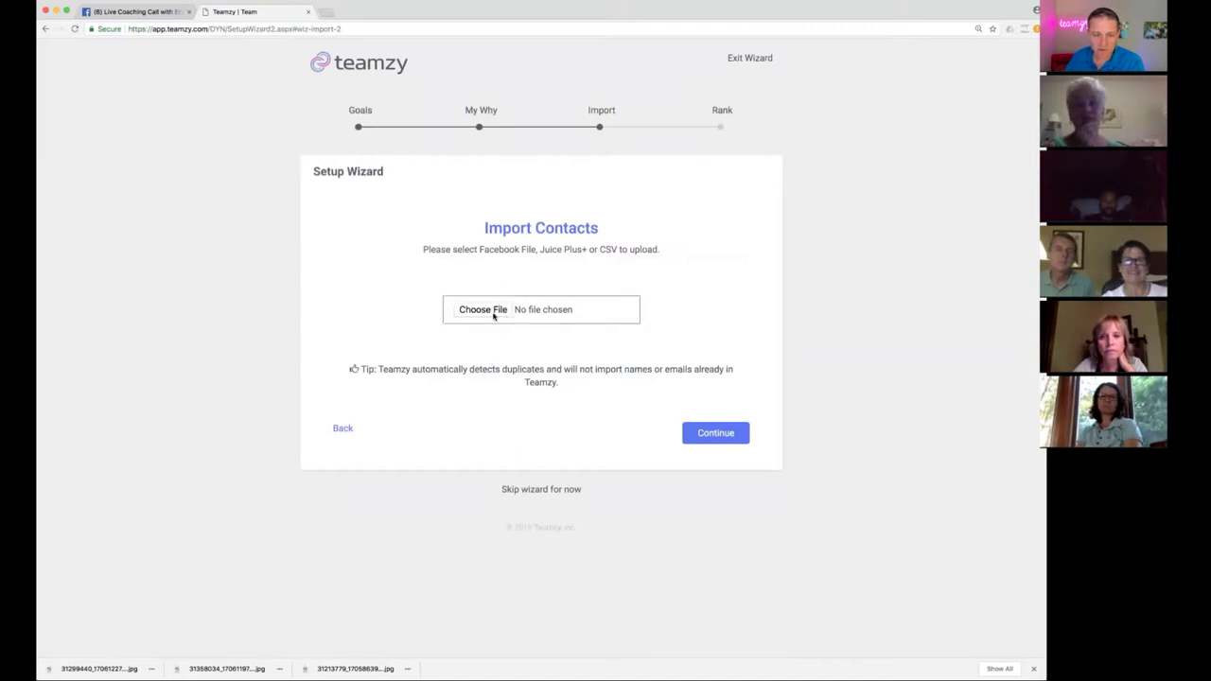
# Skip the setup wizard and reopen the contact import page from the Team page.
pyautogui.click(530, 490)
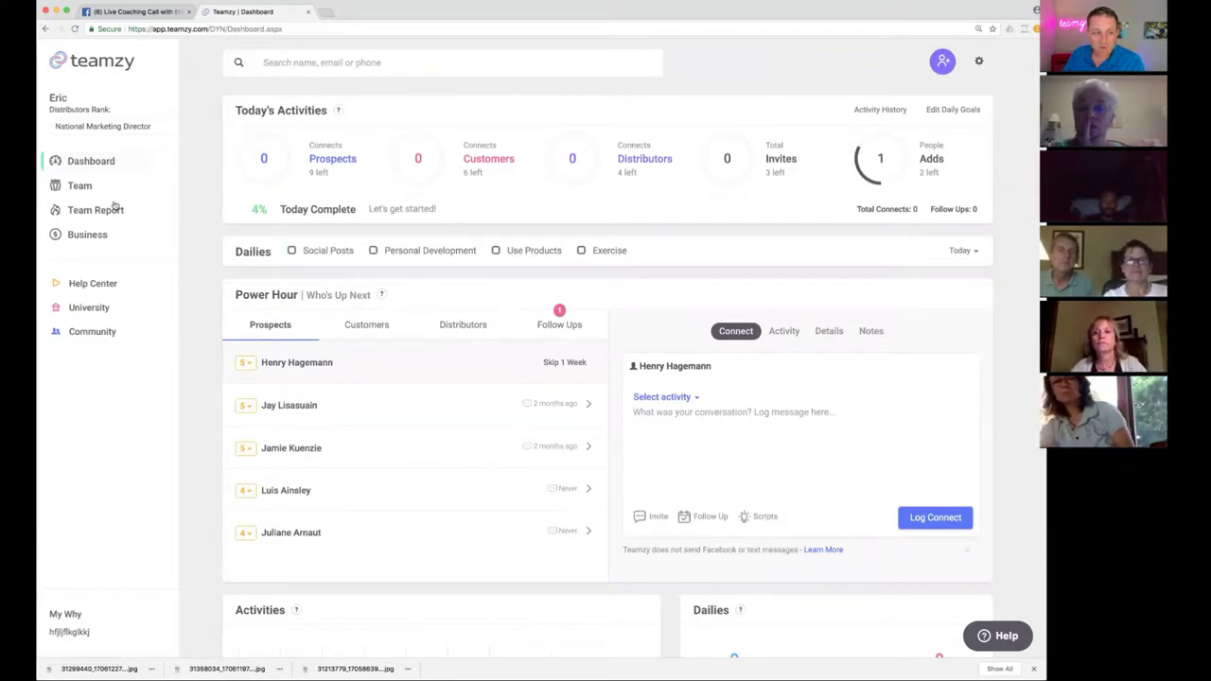
pyautogui.click(73, 186)
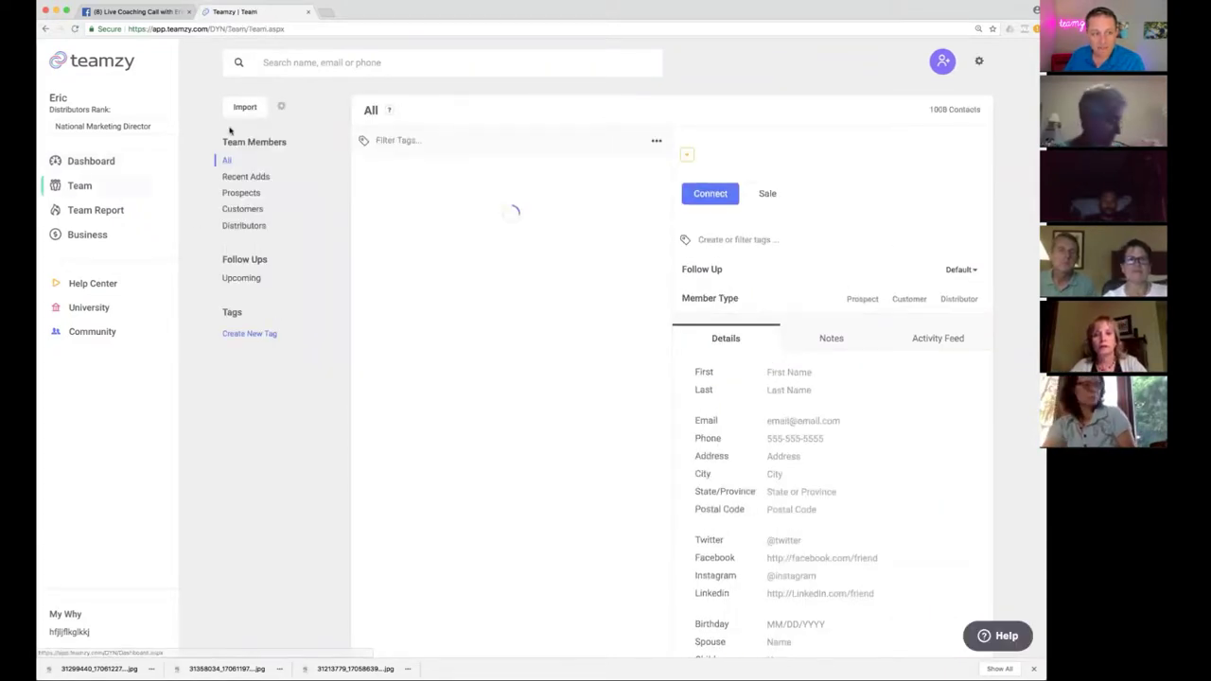
pyautogui.click(245, 107)
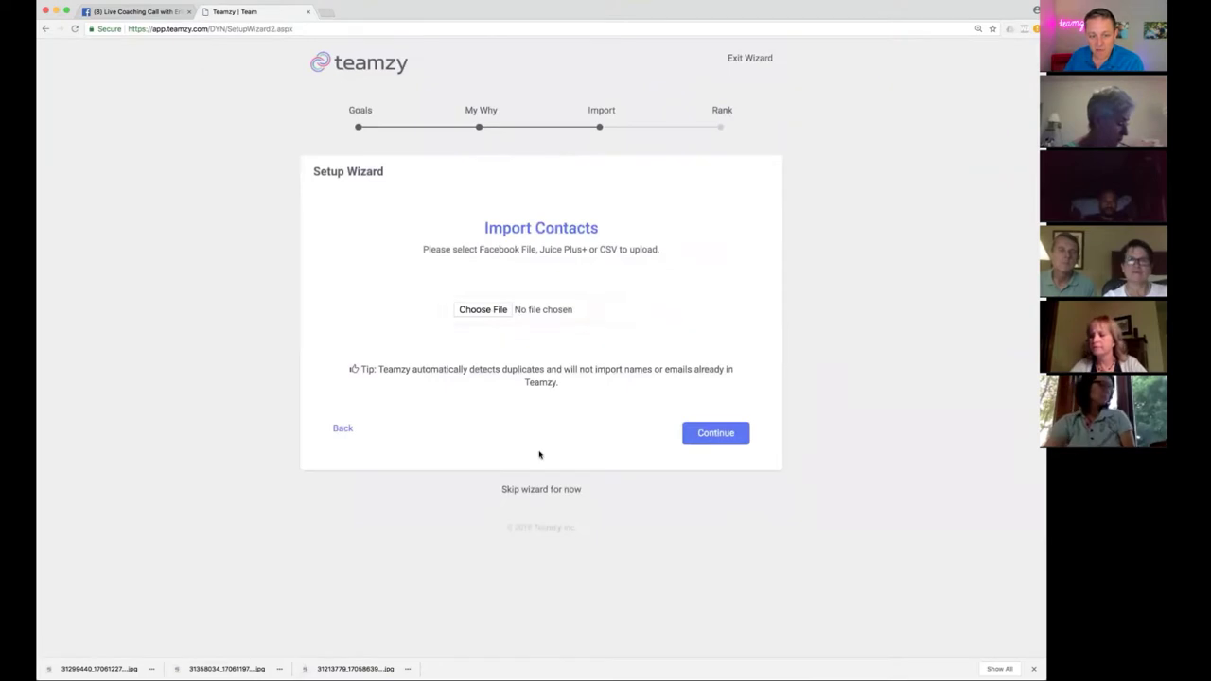
# Leave the import page and view the blank Add Contact form, closing it without adding anyone.
pyautogui.click(539, 491)
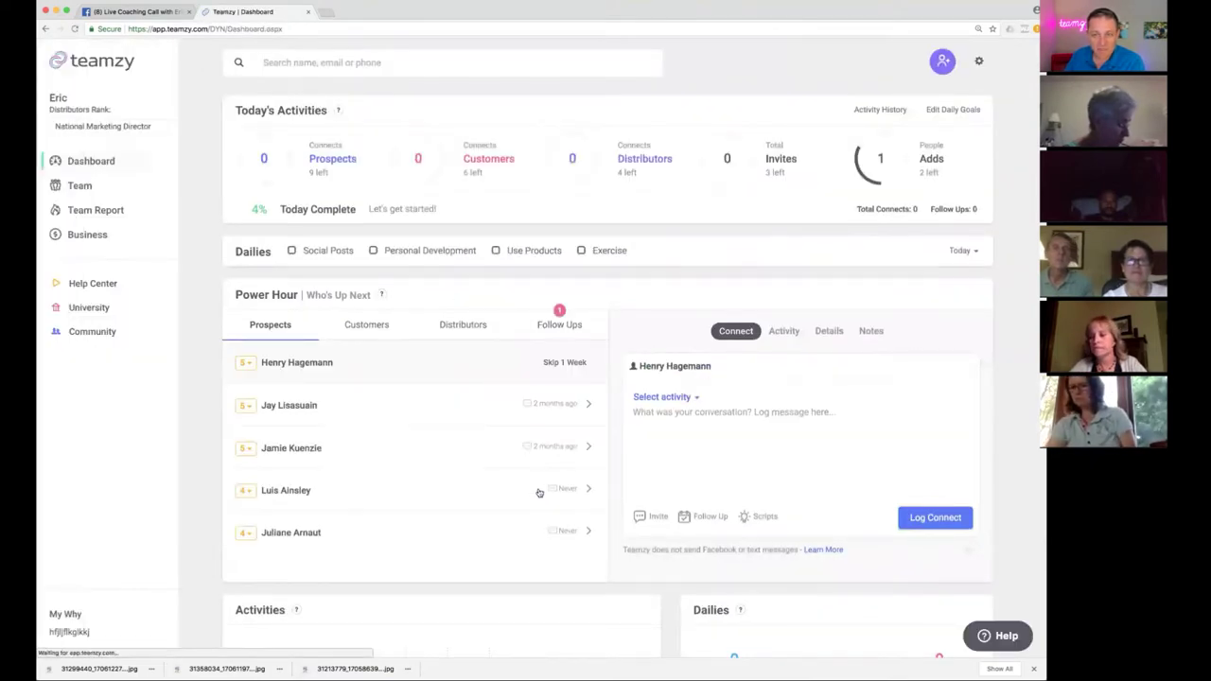
pyautogui.click(942, 61)
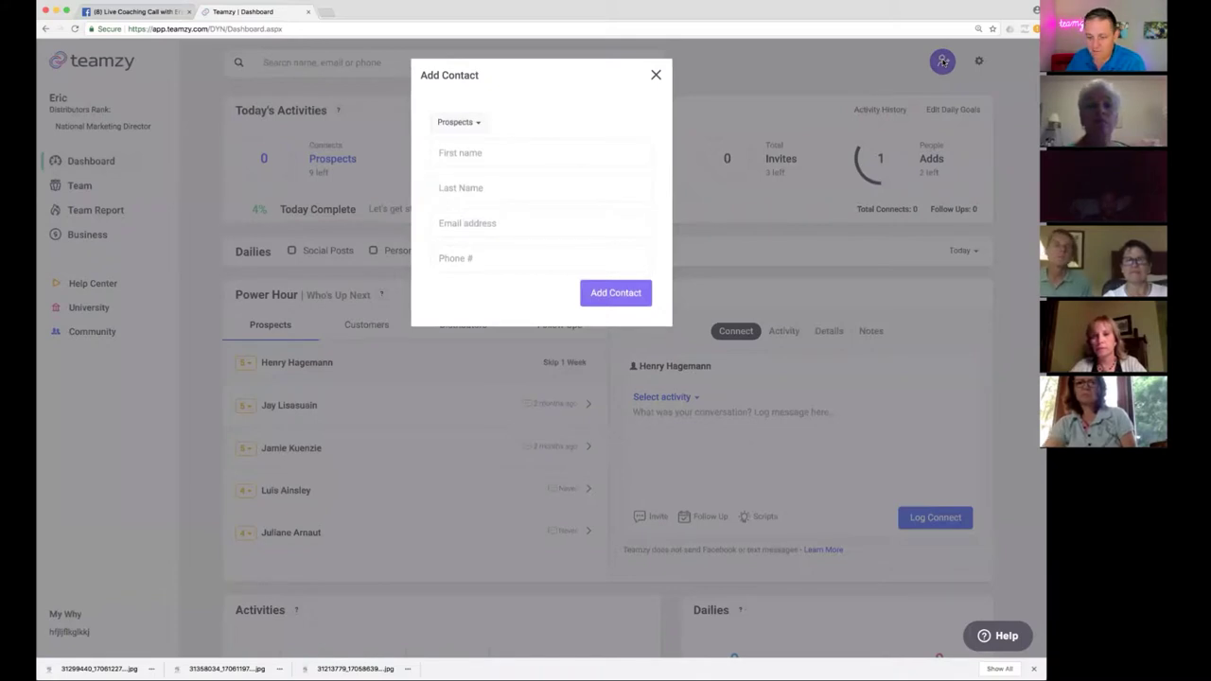
pyautogui.click(655, 76)
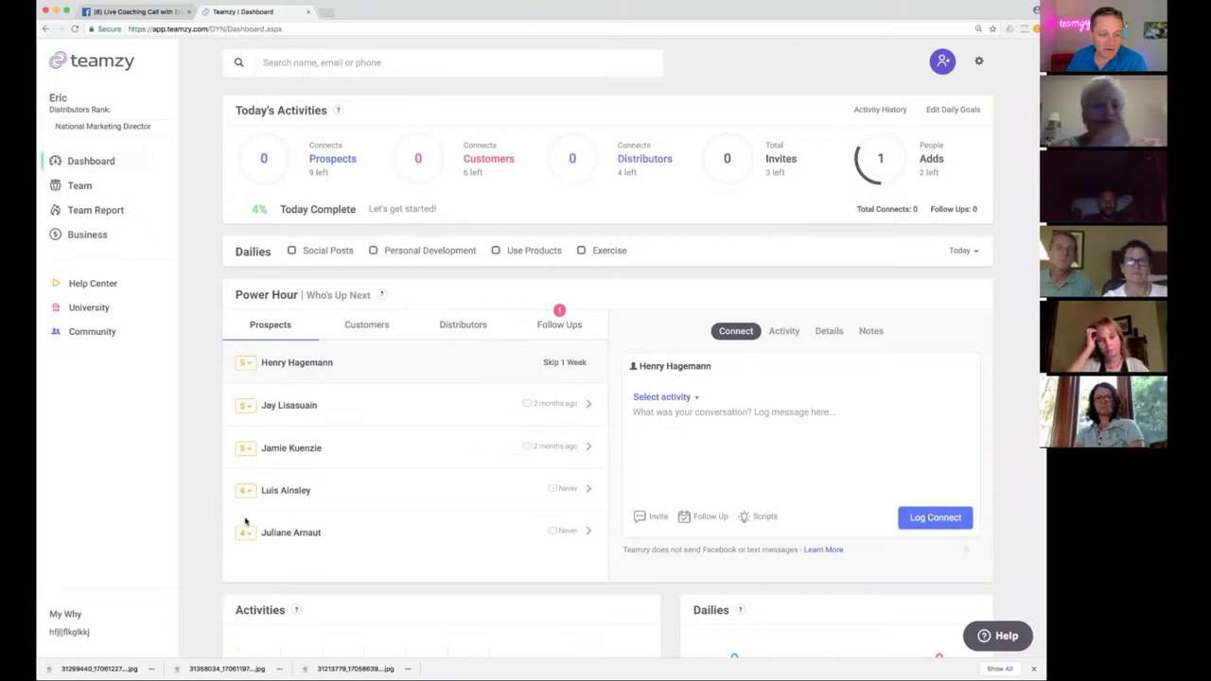
# Open the Team page and browse the full list of contacts.
pyautogui.click(76, 186)
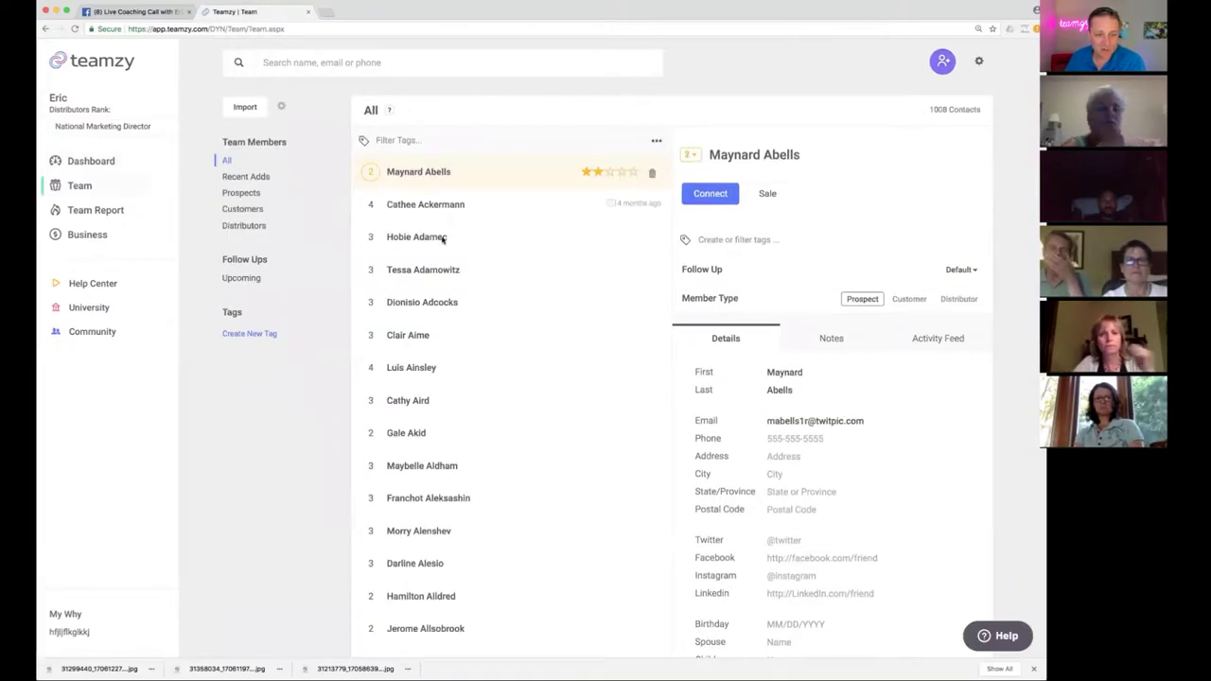
pyautogui.scroll(-15, 460, 338)
pyautogui.scroll(-20, 444, 335)
pyautogui.scroll(20, 444, 335)
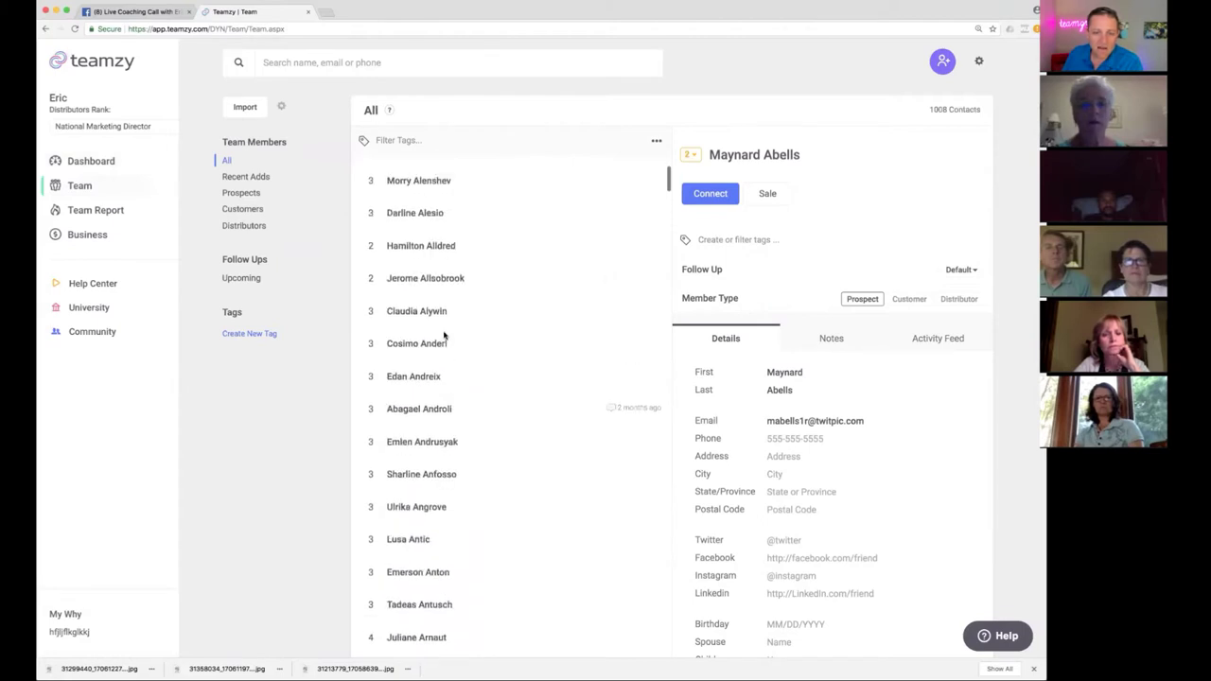
pyautogui.scroll(5, 444, 335)
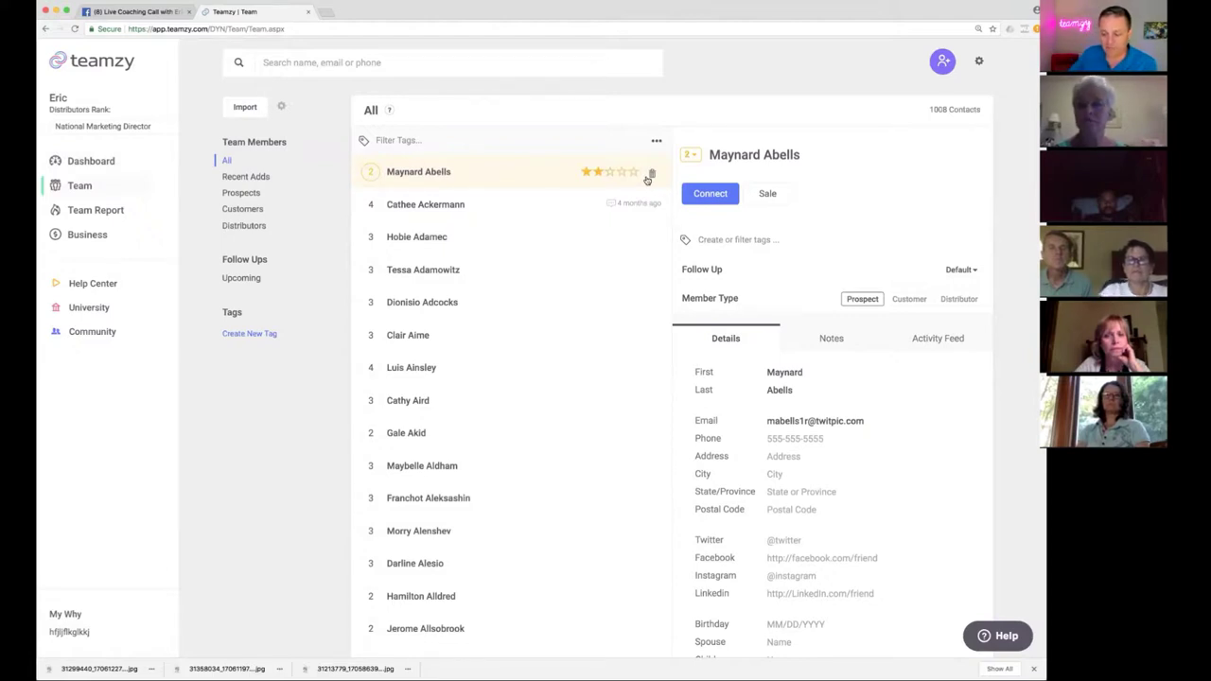
# Turn on Rank Mode for the full contact list.
pyautogui.click(656, 141)
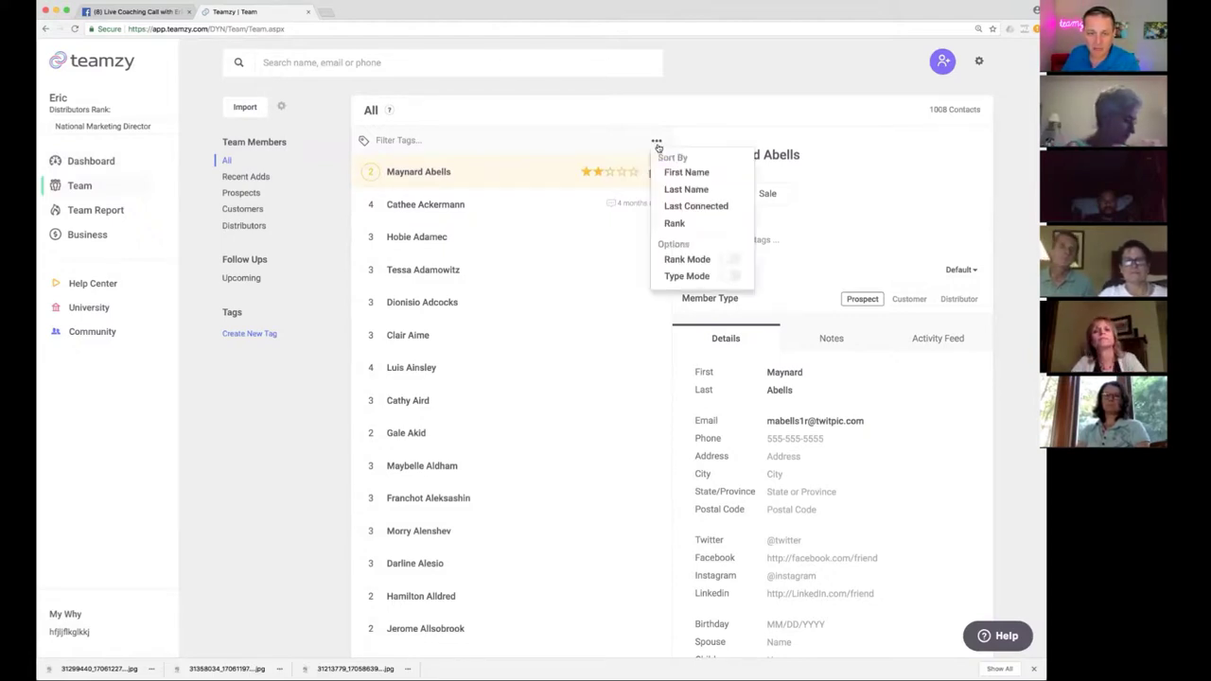
pyautogui.click(737, 260)
pyautogui.click(837, 228)
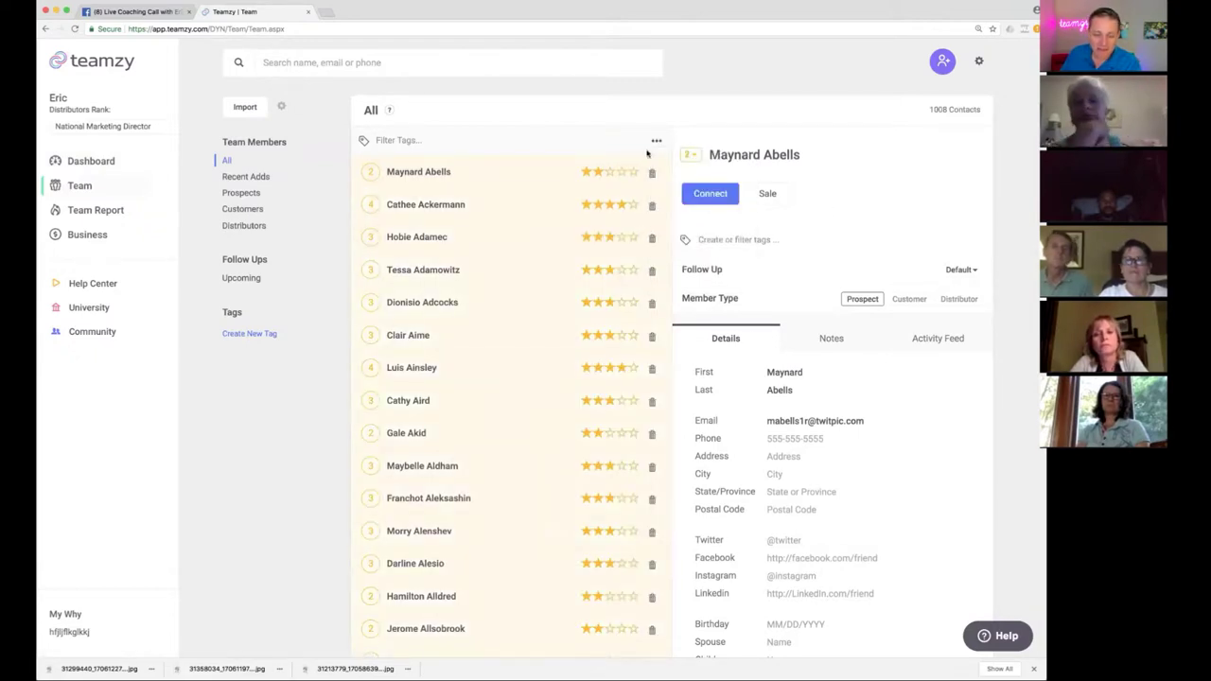
# Look through the contacts' star ratings and read the help on the ranking system's star definitions and follow-up intervals.
pyautogui.scroll(-5, 518, 214)
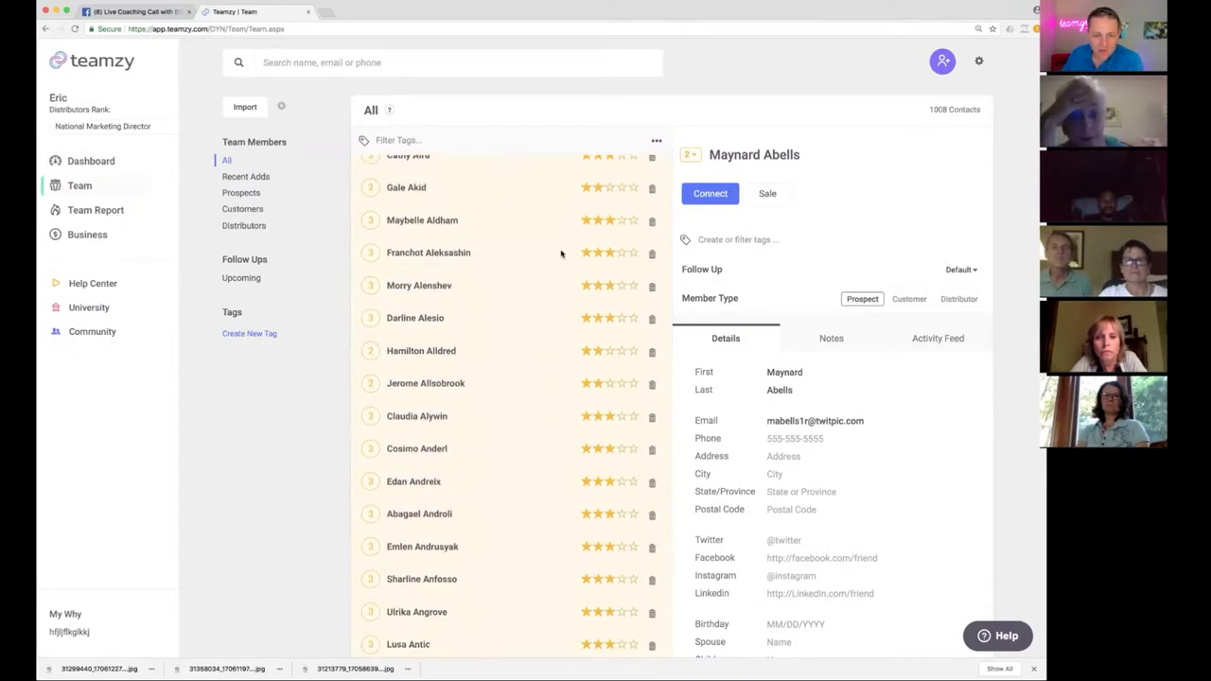
pyautogui.scroll(-1, 535, 279)
pyautogui.scroll(-2, 536, 279)
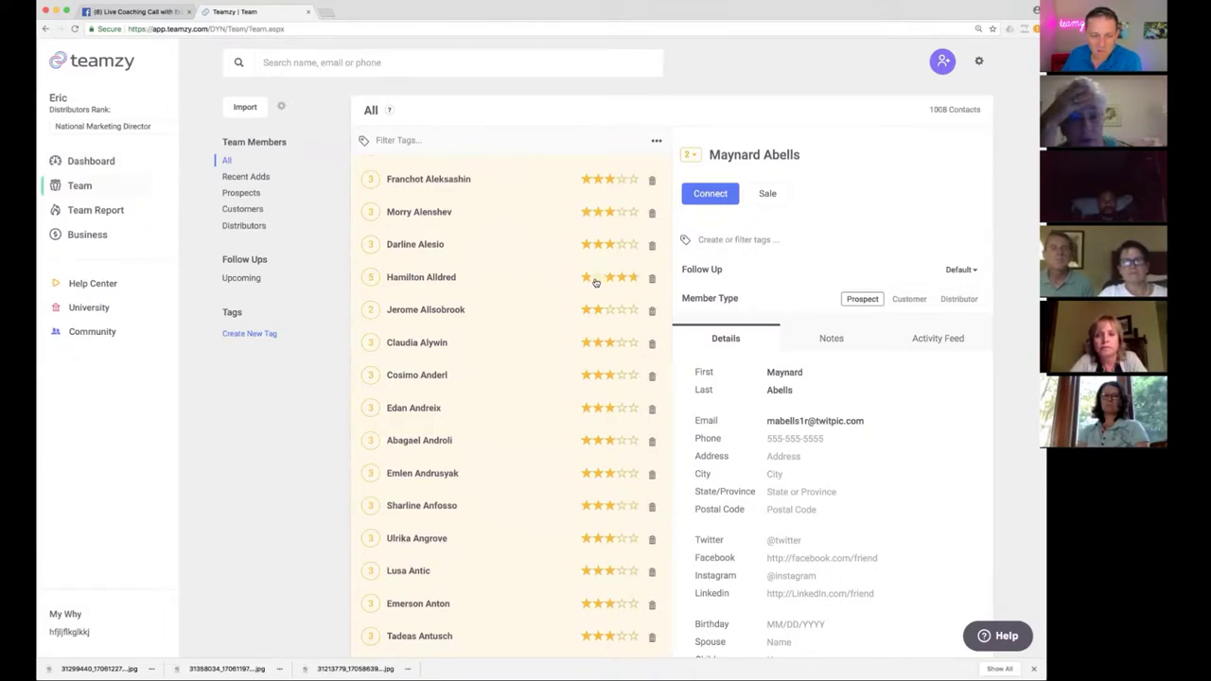
pyautogui.scroll(-5, 526, 344)
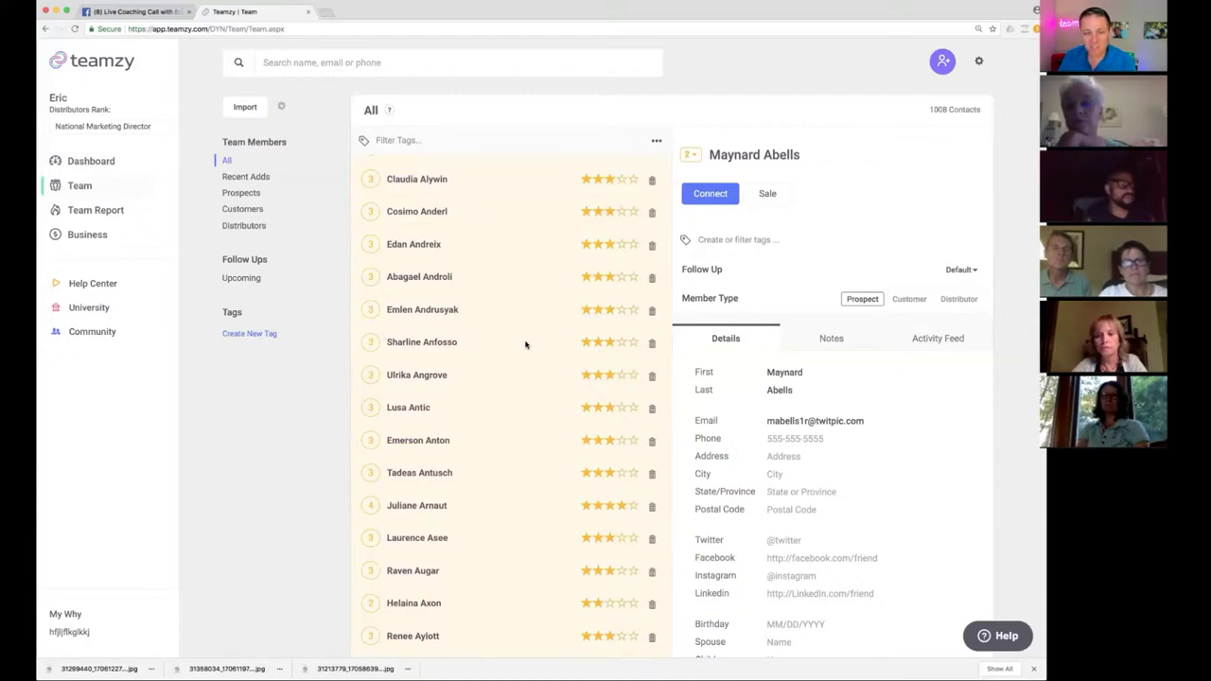
pyautogui.click(388, 110)
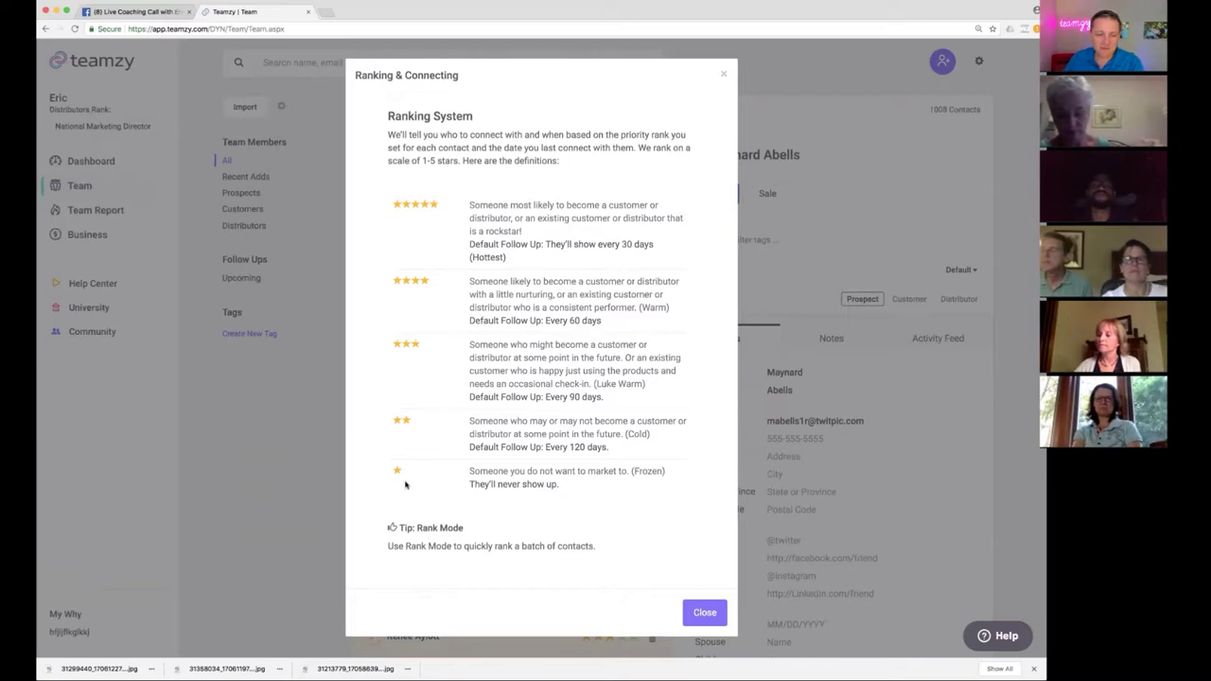
pyautogui.click(724, 74)
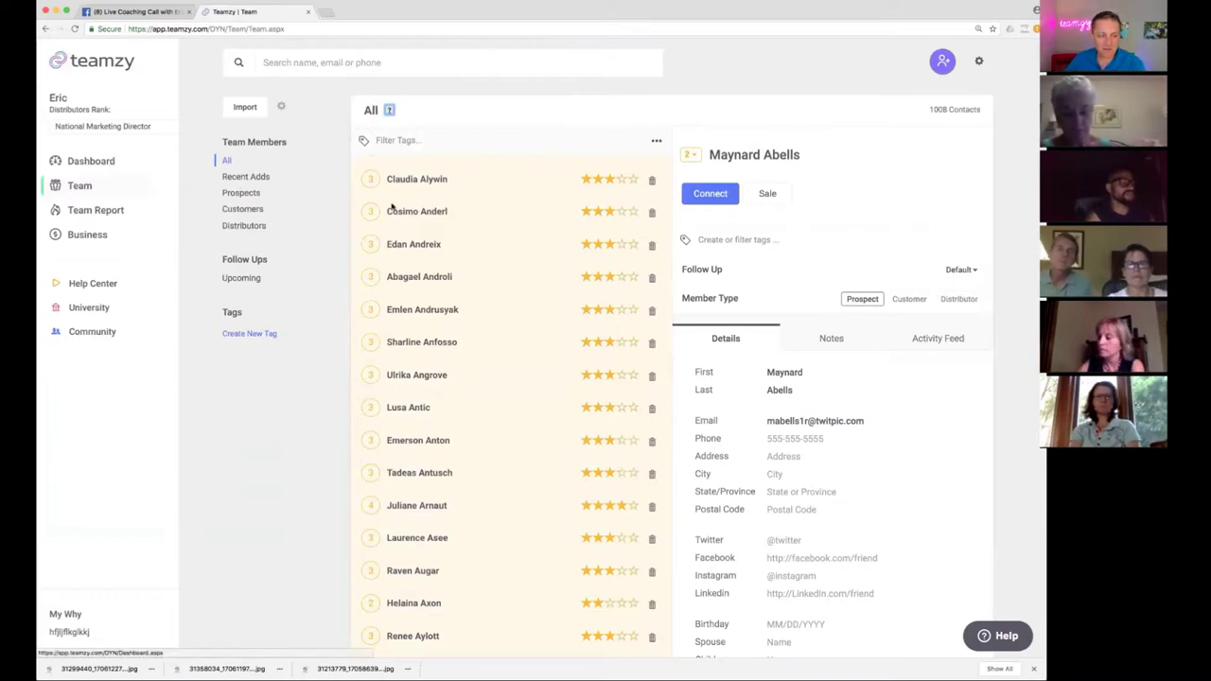
# Return to the dashboard and review Today's Activities and the Power Hour prospects.
pyautogui.click(84, 164)
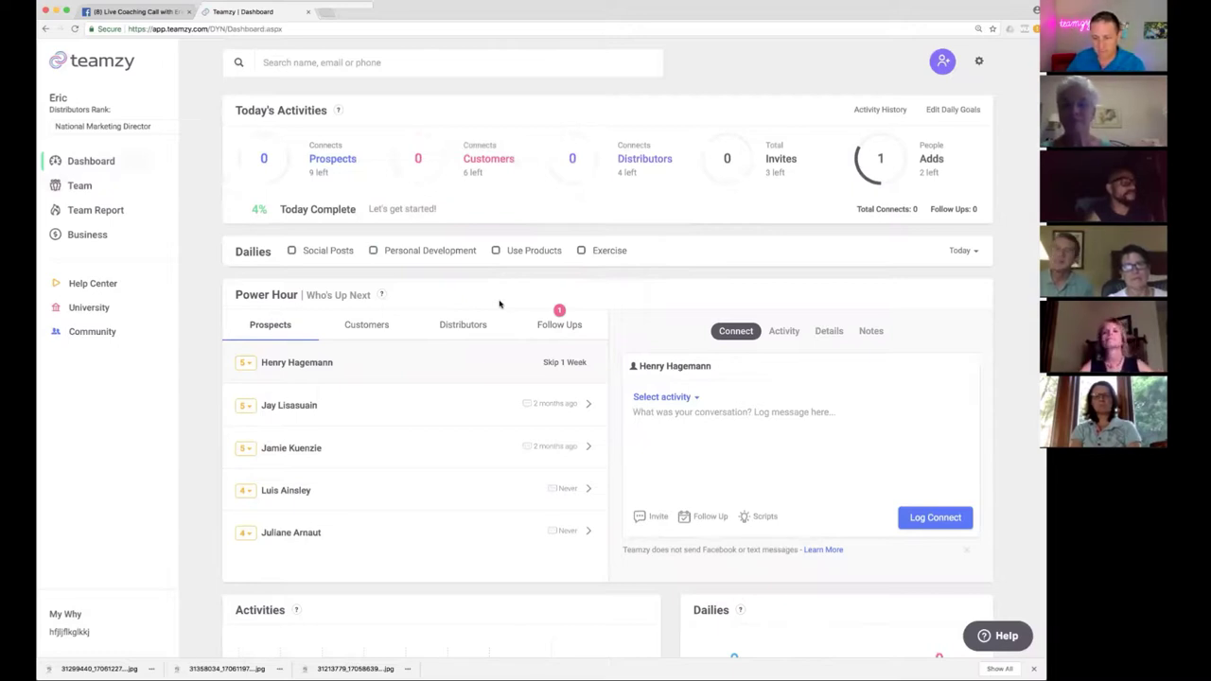
pyautogui.scroll(-2, 500, 303)
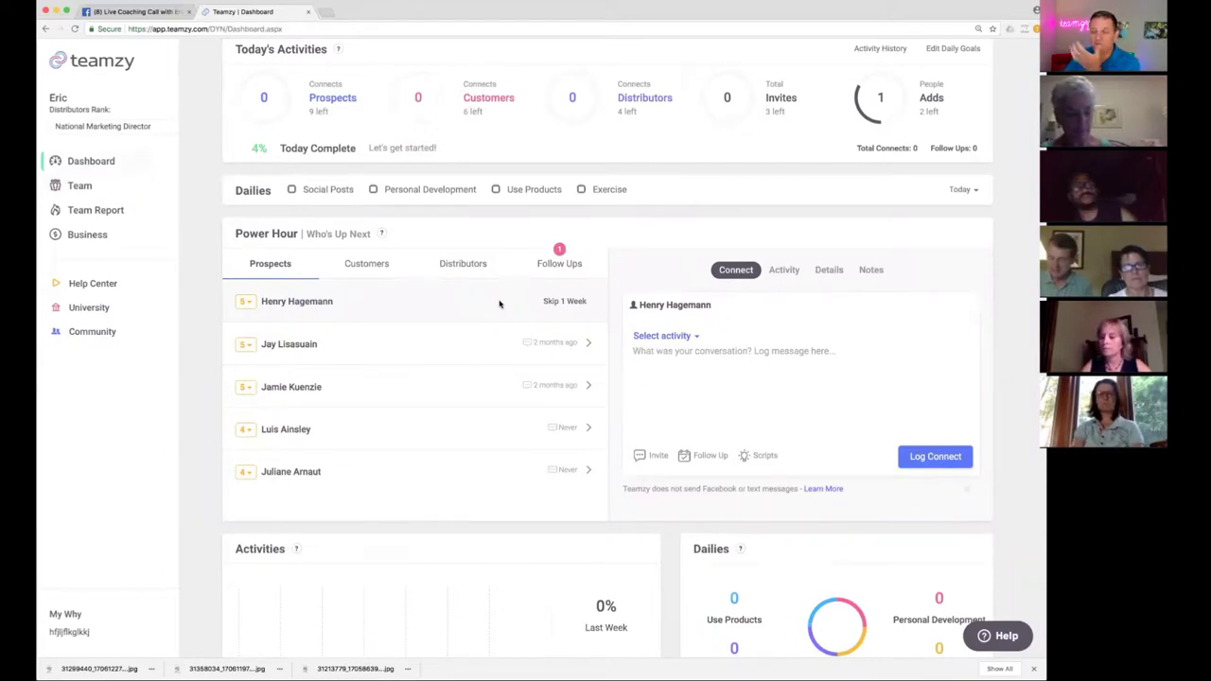
pyautogui.scroll(1, 500, 304)
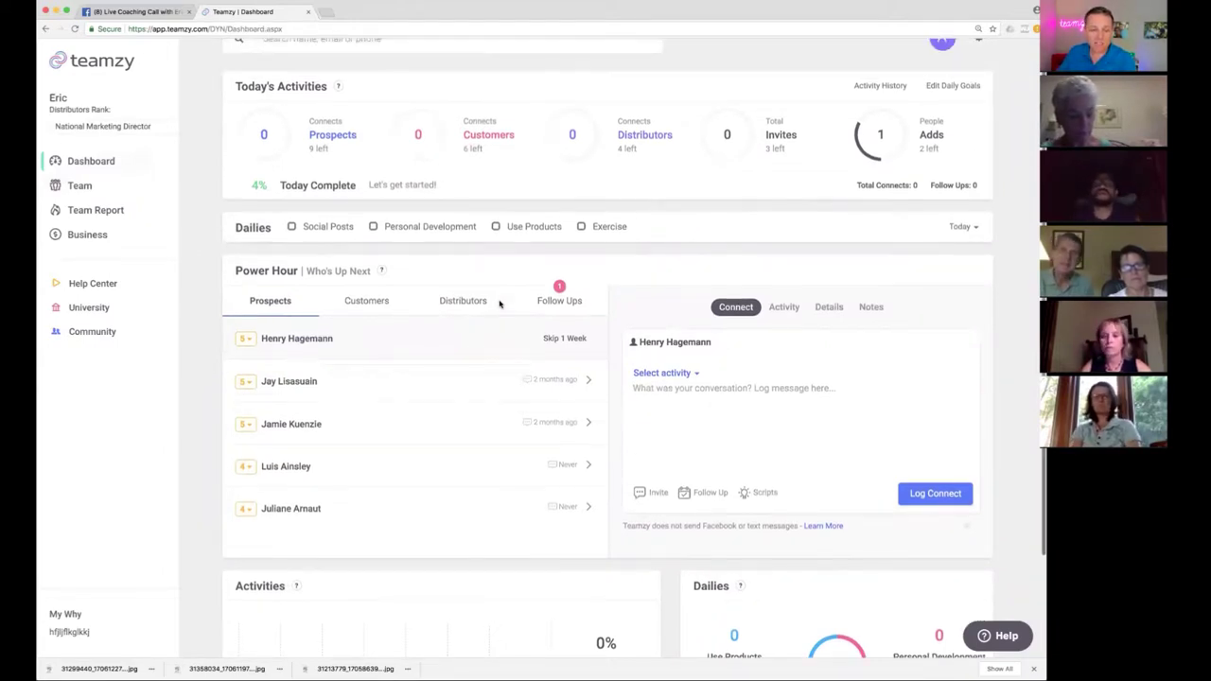
pyautogui.scroll(1, 500, 303)
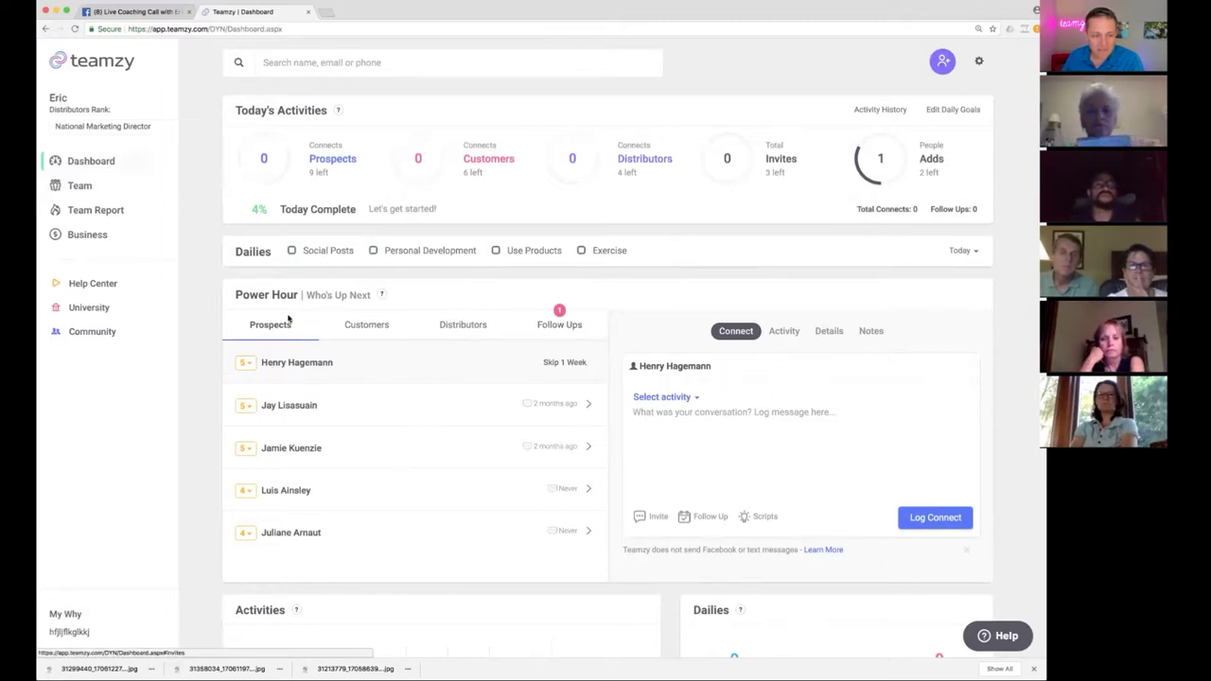
# Review the Customers, Distributors and Follow Ups lists in Power Hour, and return to Prospects.
pyautogui.click(366, 325)
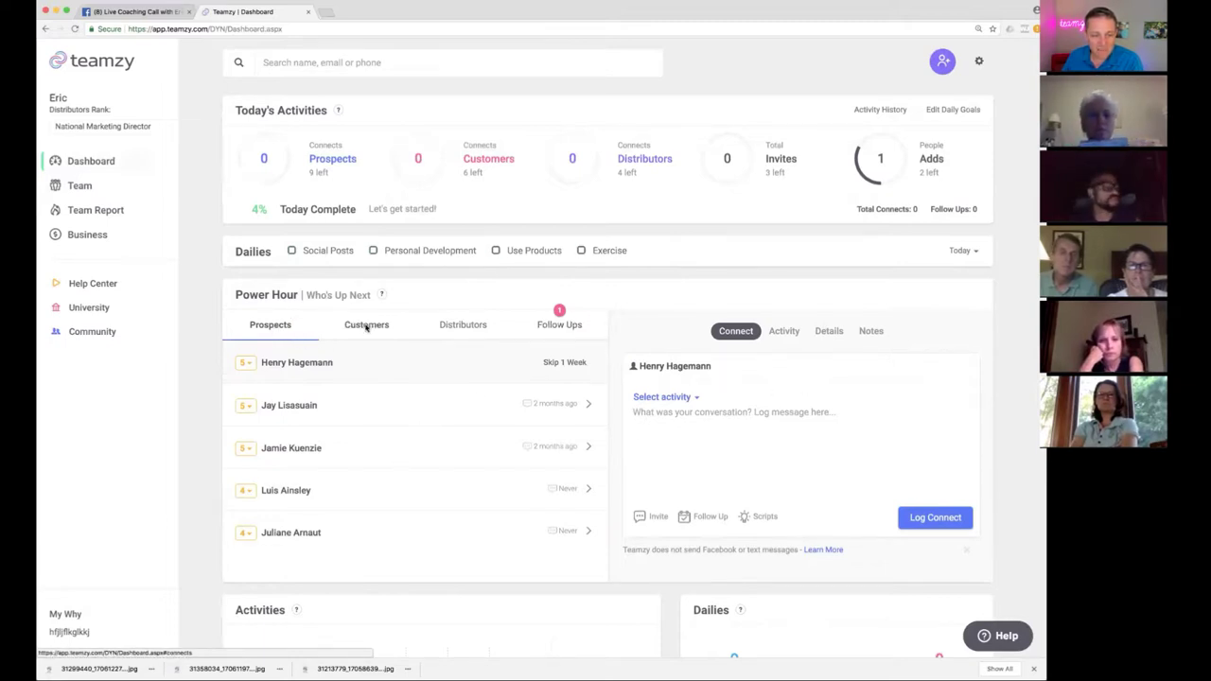
pyautogui.click(460, 325)
pyautogui.click(566, 325)
pyautogui.click(276, 324)
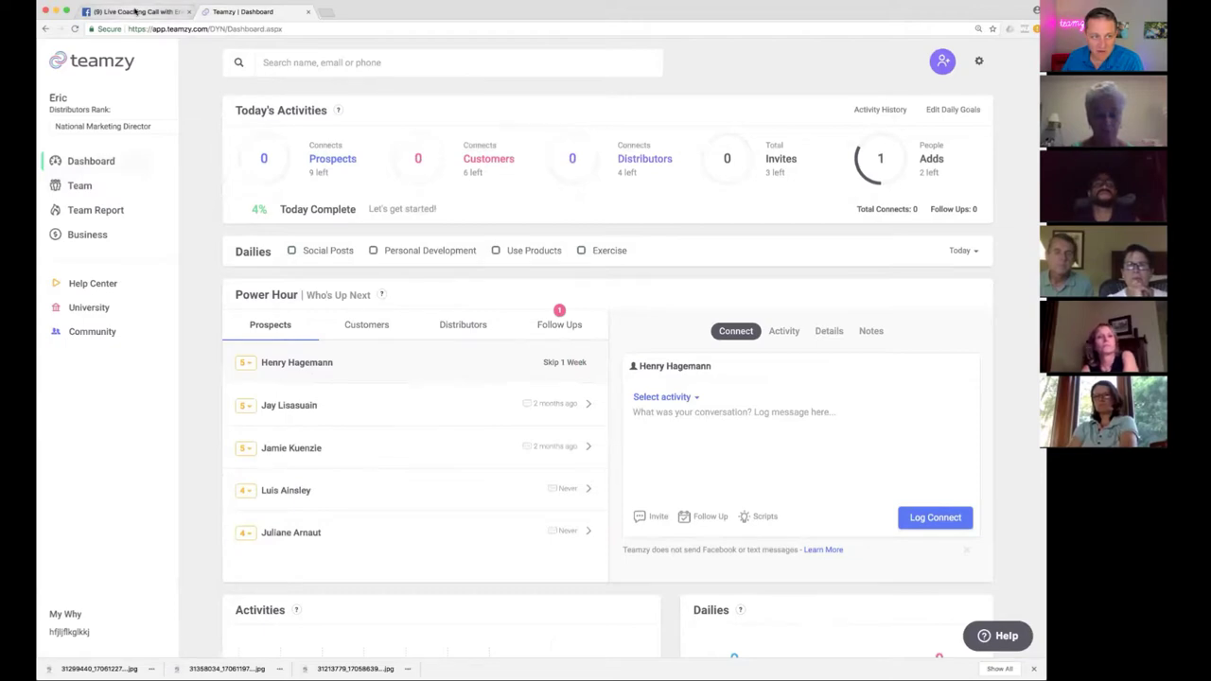
# Switch to Facebook, close the open event photo, view your own profile page and return to the Teamzy dashboard.
pyautogui.click(135, 12)
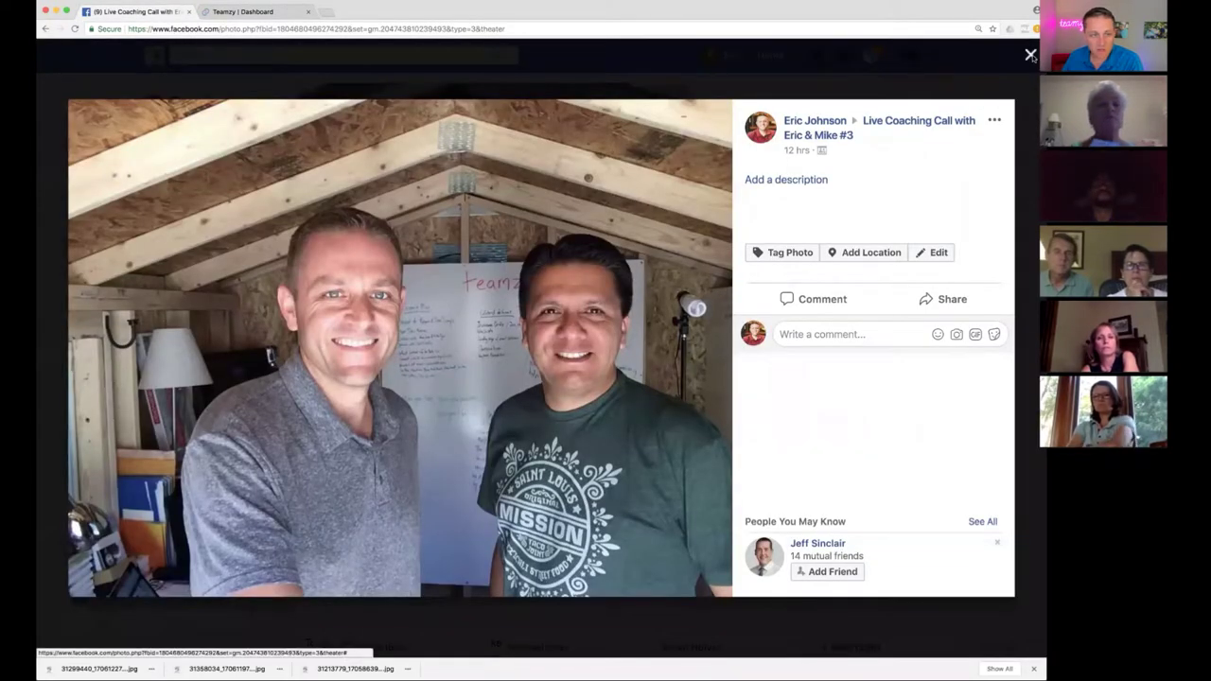
pyautogui.click(598, 83)
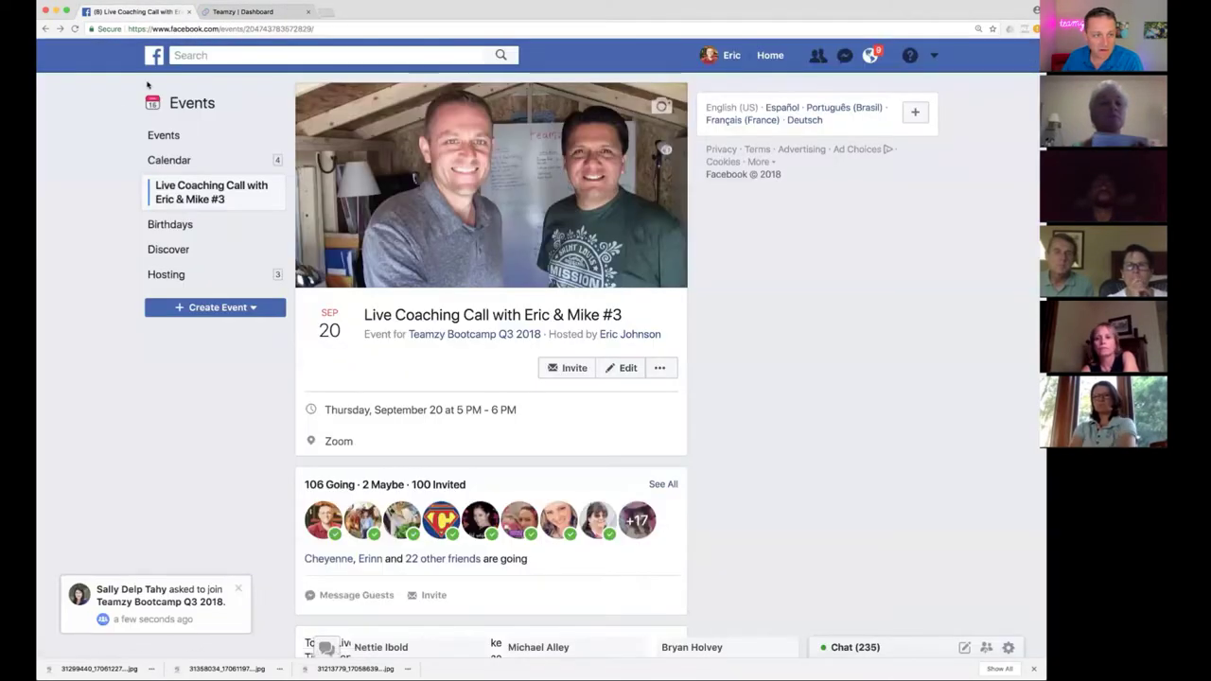
pyautogui.click(734, 56)
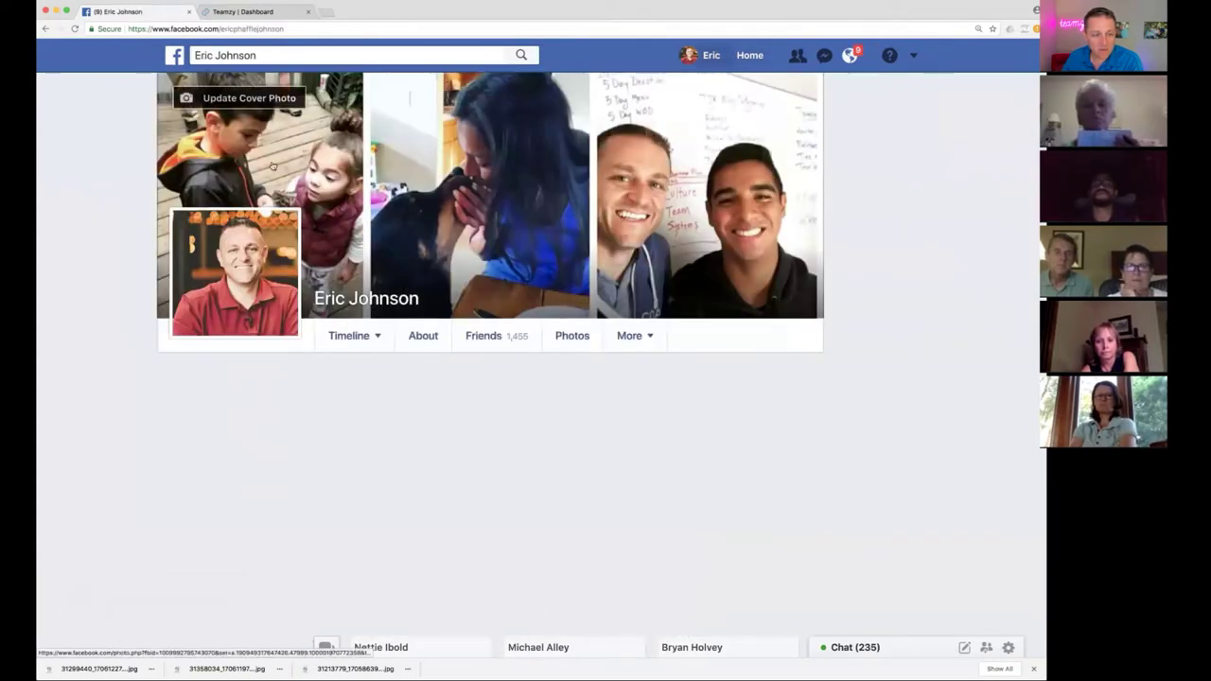
pyautogui.hotkey('ctrl', 'Tab')
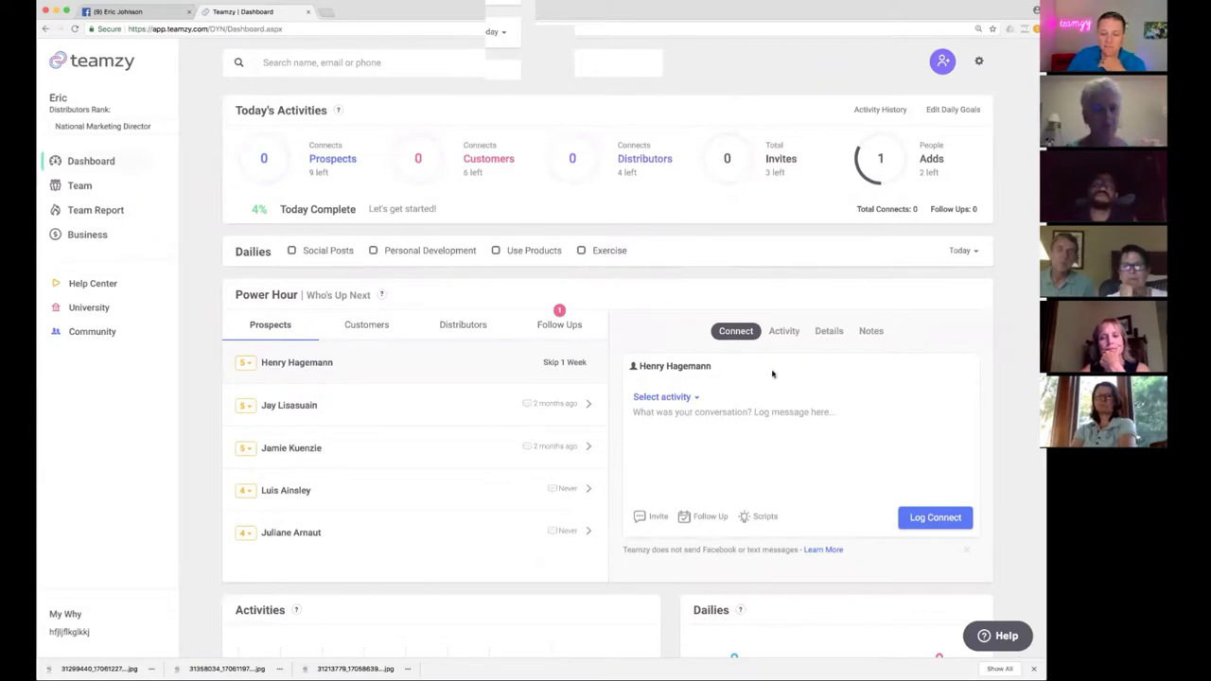
# Browse the Facebook script ideas for the first prospect, copy the Connect 1 script and close the script window.
pyautogui.click(762, 517)
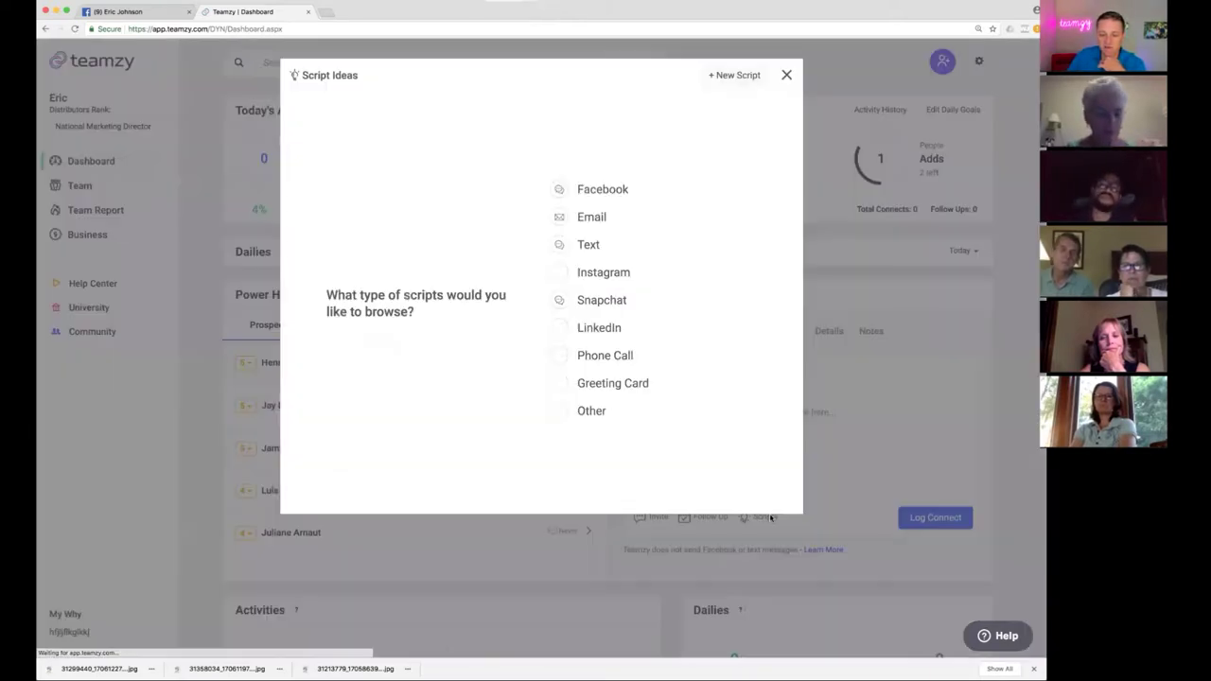
pyautogui.click(589, 192)
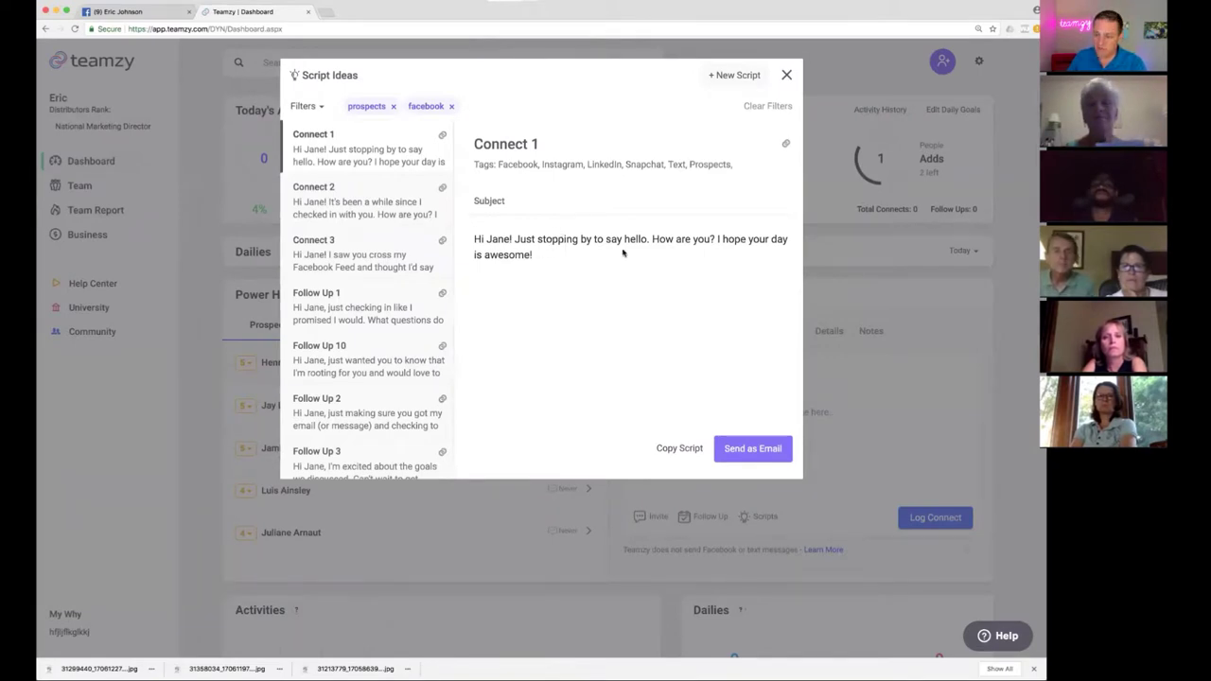
pyautogui.click(674, 449)
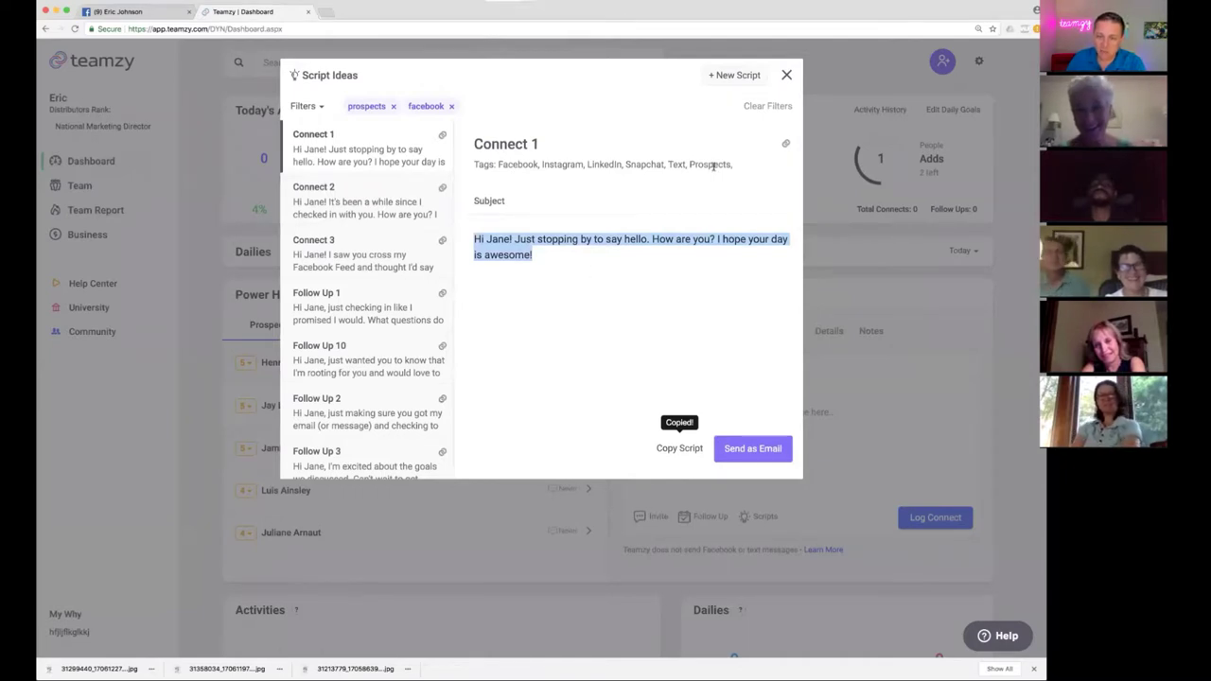
pyautogui.click(786, 74)
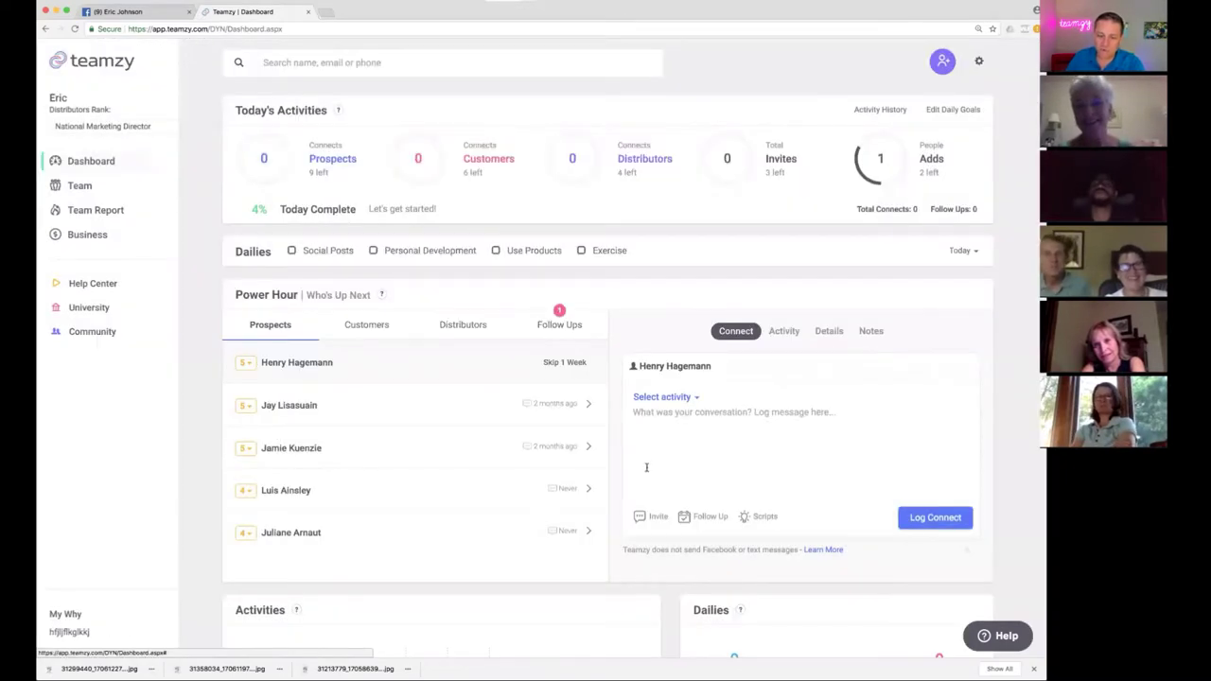
# Paste the script into the first prospect's connect message, replace "Jane" with the prospect's first name and append a smiley emoji.
pyautogui.rightClick(659, 412)
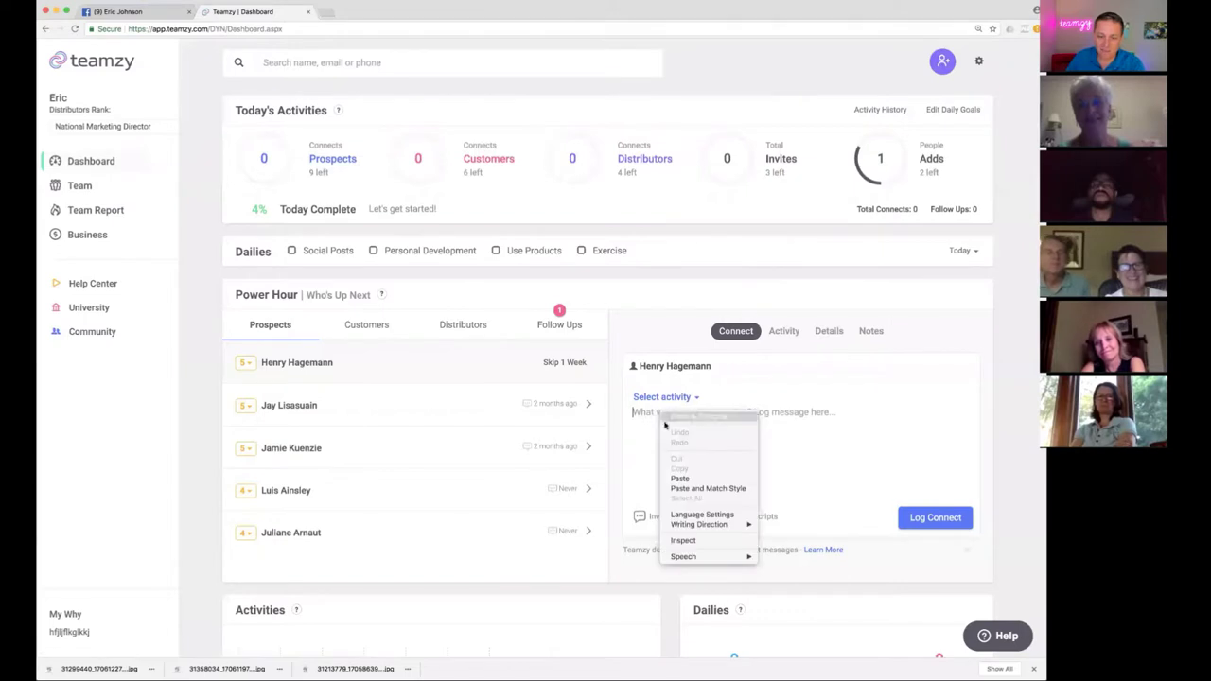
pyautogui.click(680, 479)
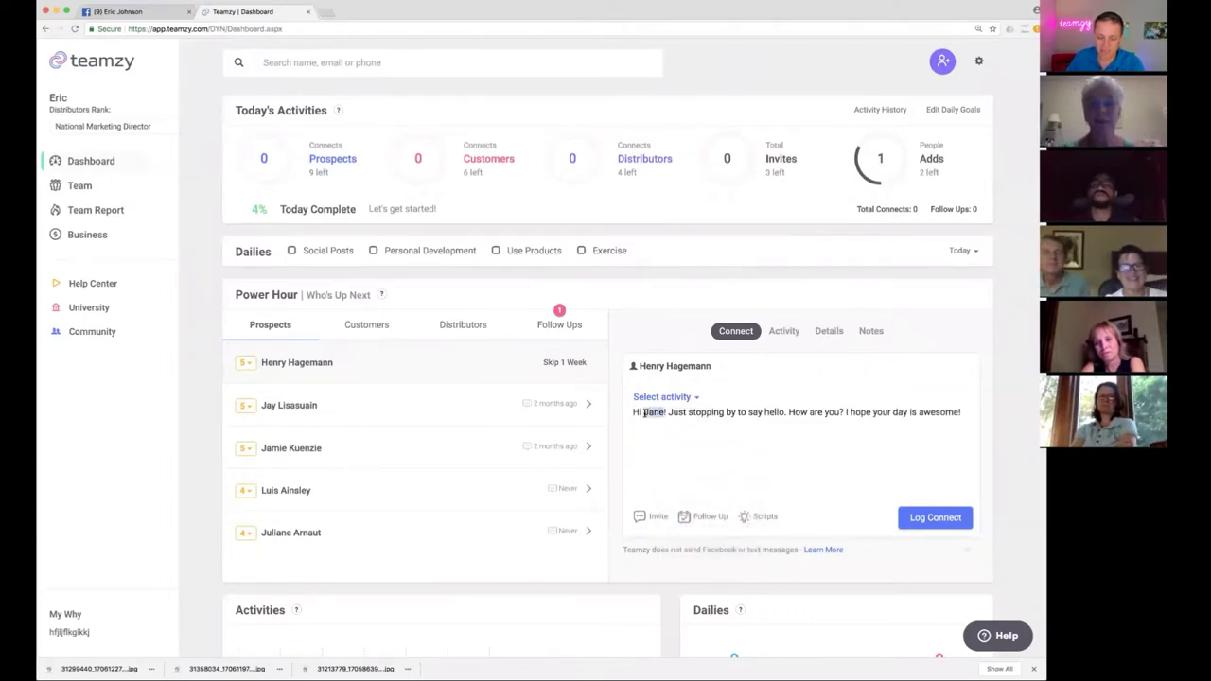
pyautogui.write('Henry')
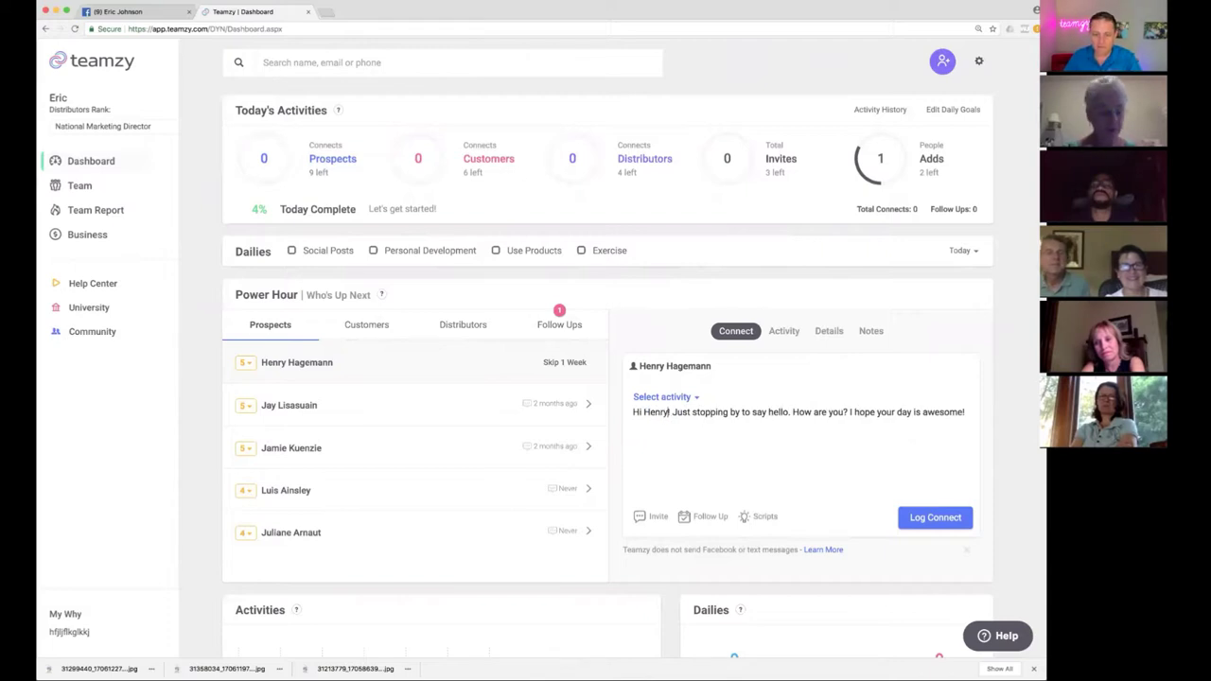
pyautogui.click(972, 412)
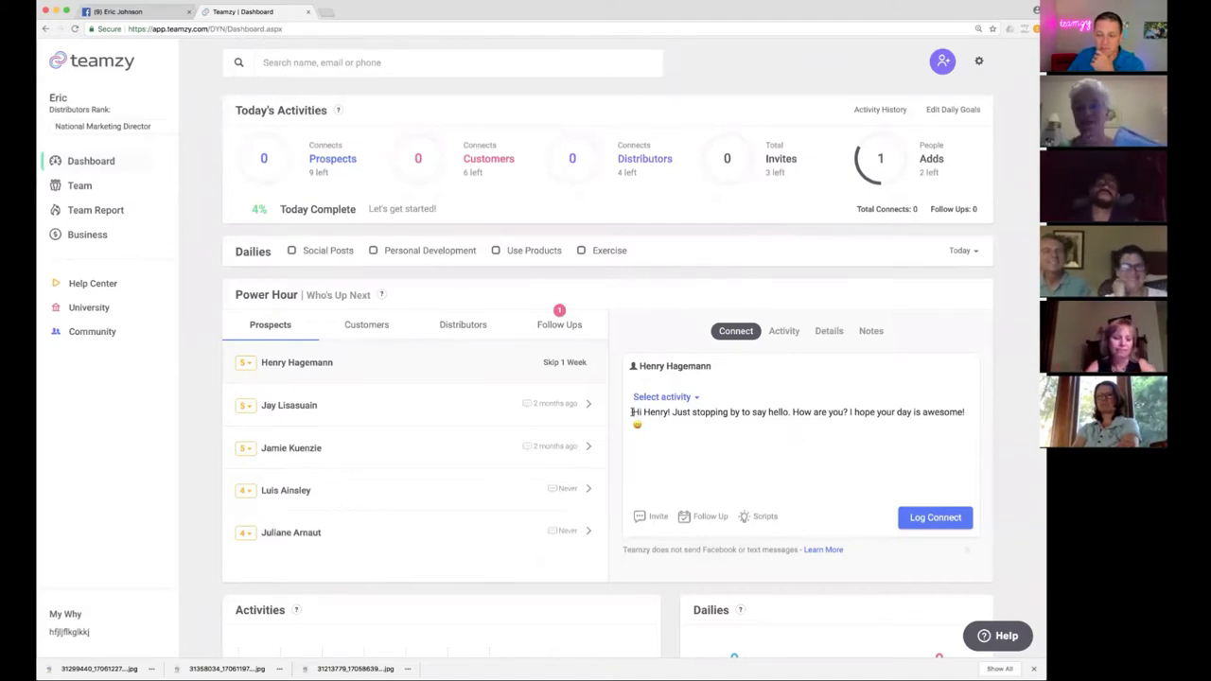
# Copy the whole personalized connect message, including the emoji.
pyautogui.moveTo(631, 412); pyautogui.dragTo(646, 424)
pyautogui.hotkey('ctrl', 'c')
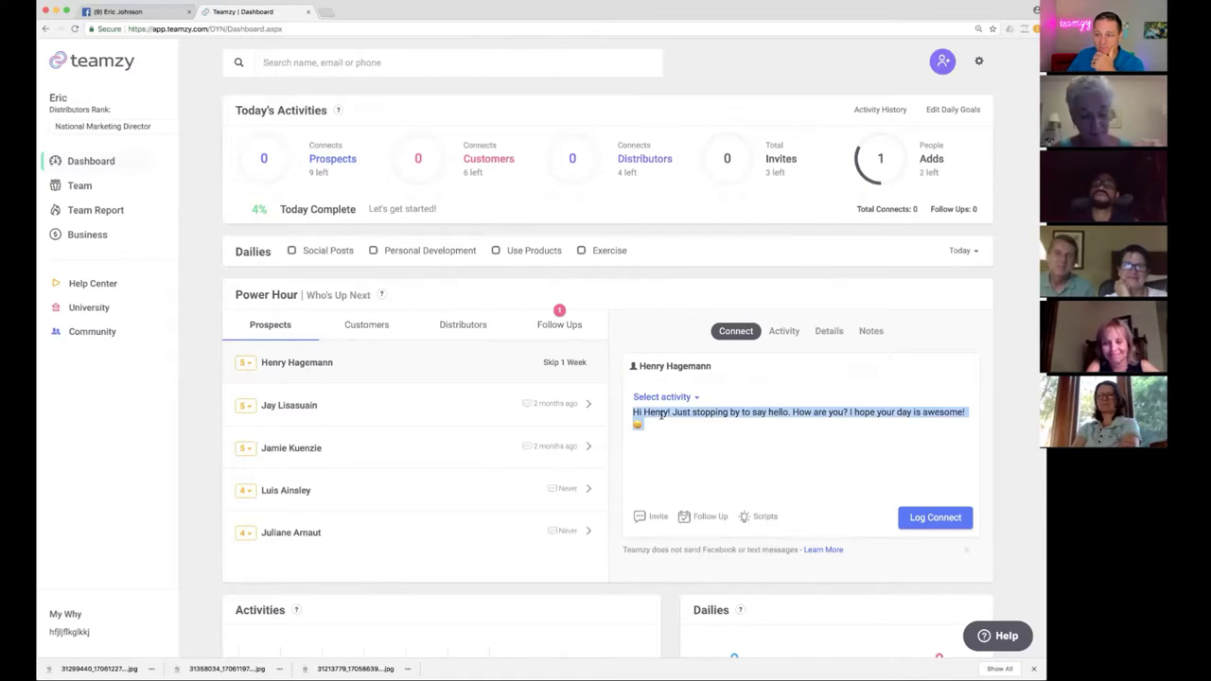
pyautogui.rightClick(658, 414)
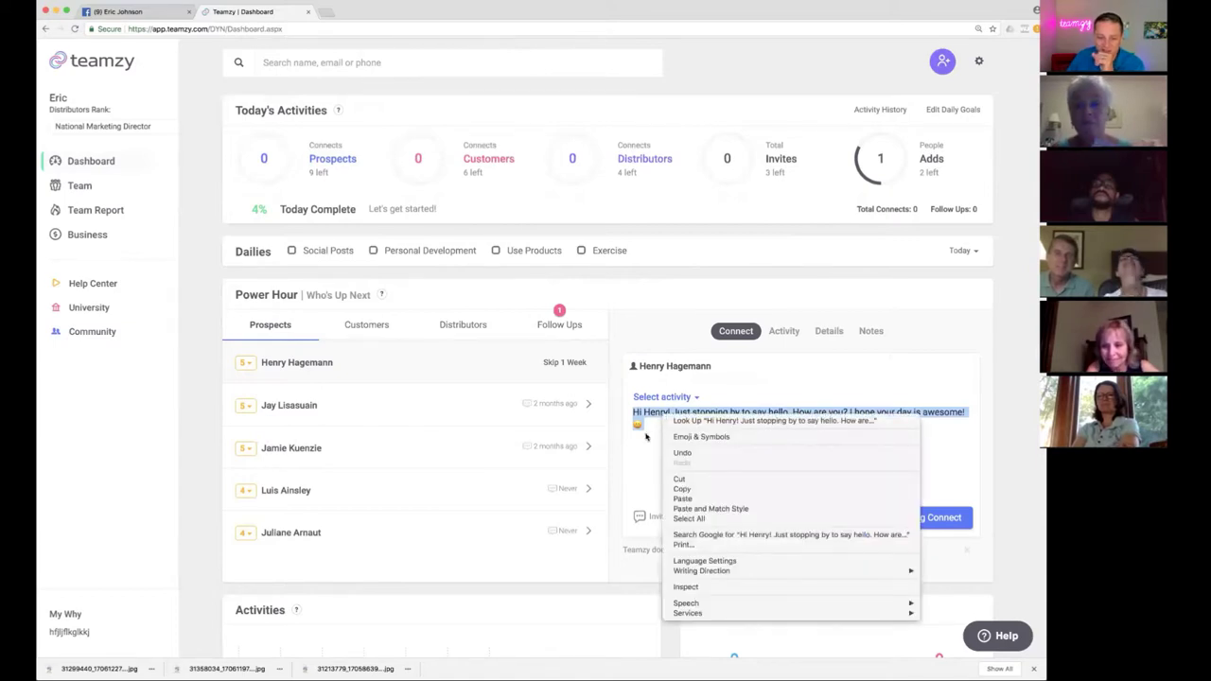
pyautogui.click(640, 422)
pyautogui.rightClick(675, 414)
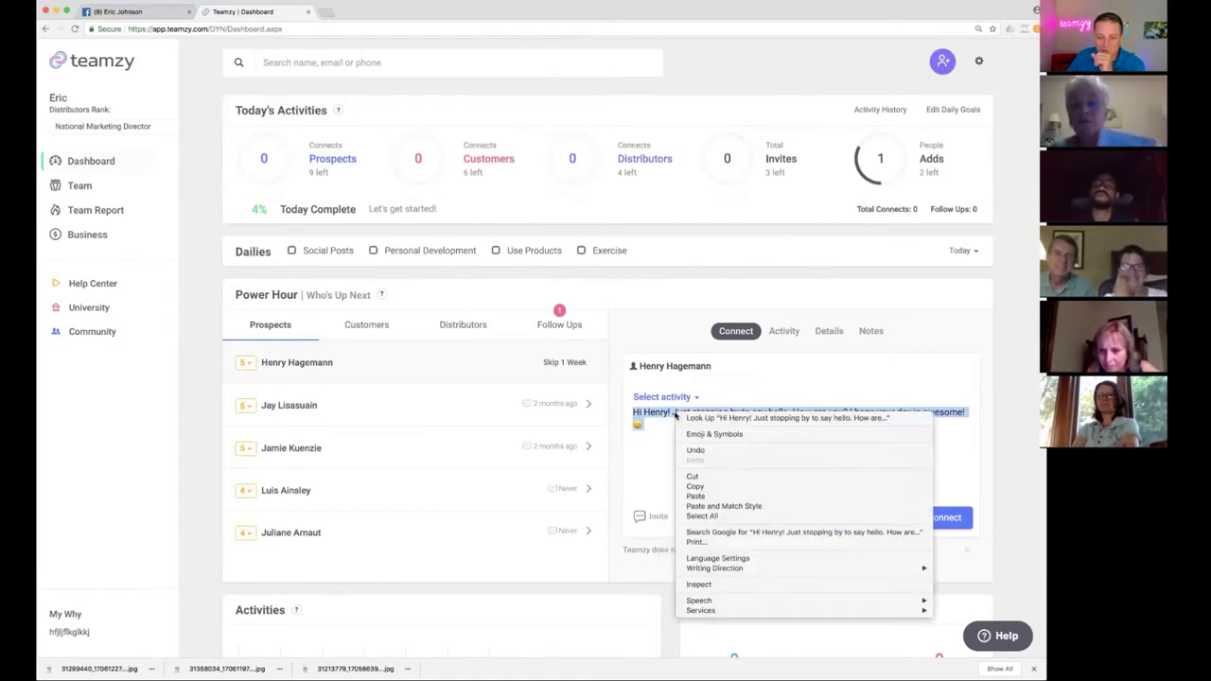
pyautogui.click(702, 485)
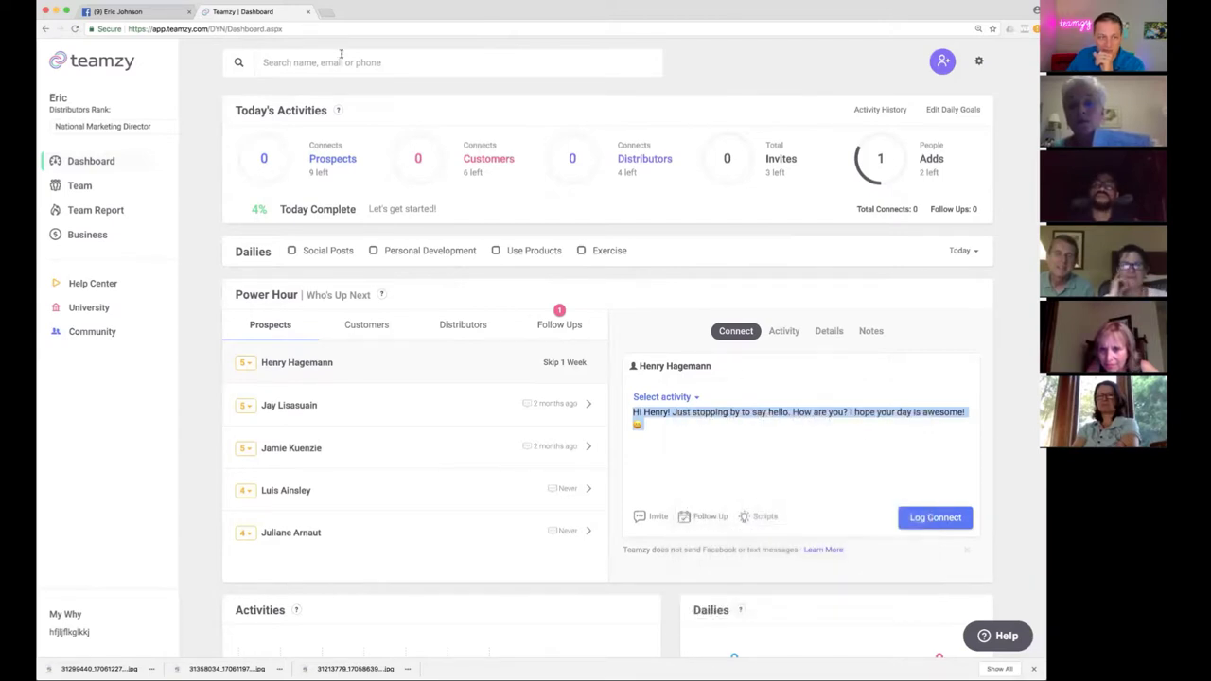
# Switch to Facebook, search for the first prospect by name and open their profile.
pyautogui.click(161, 12)
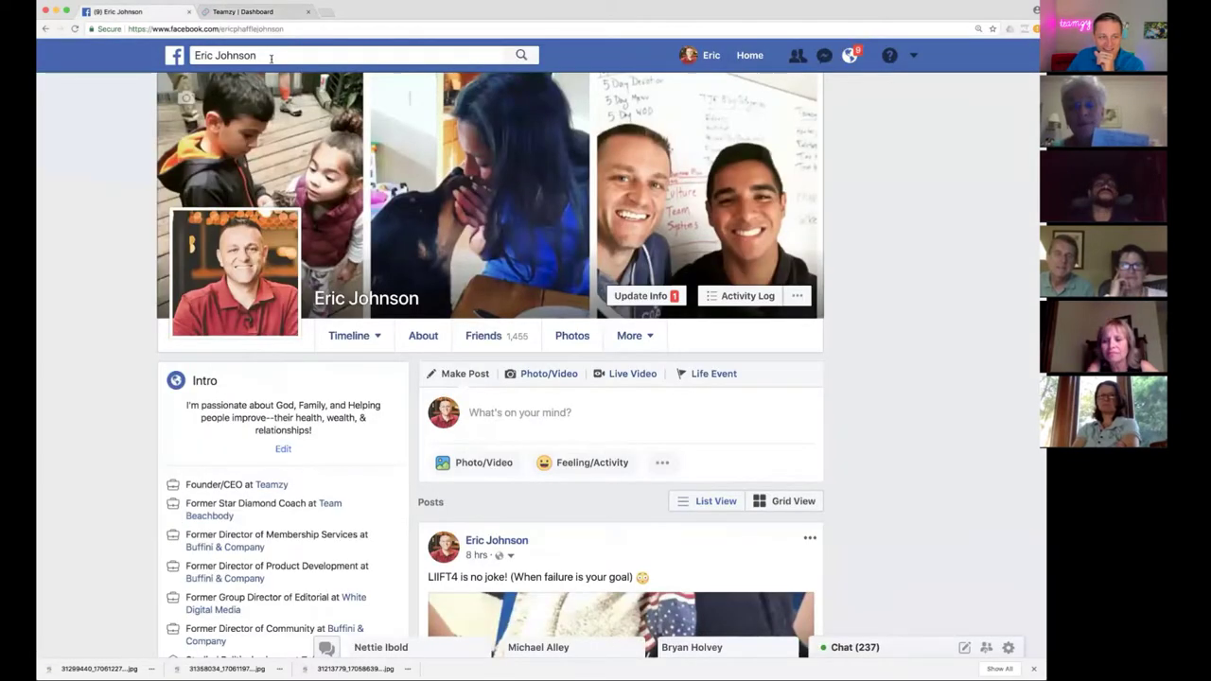
pyautogui.click(270, 57)
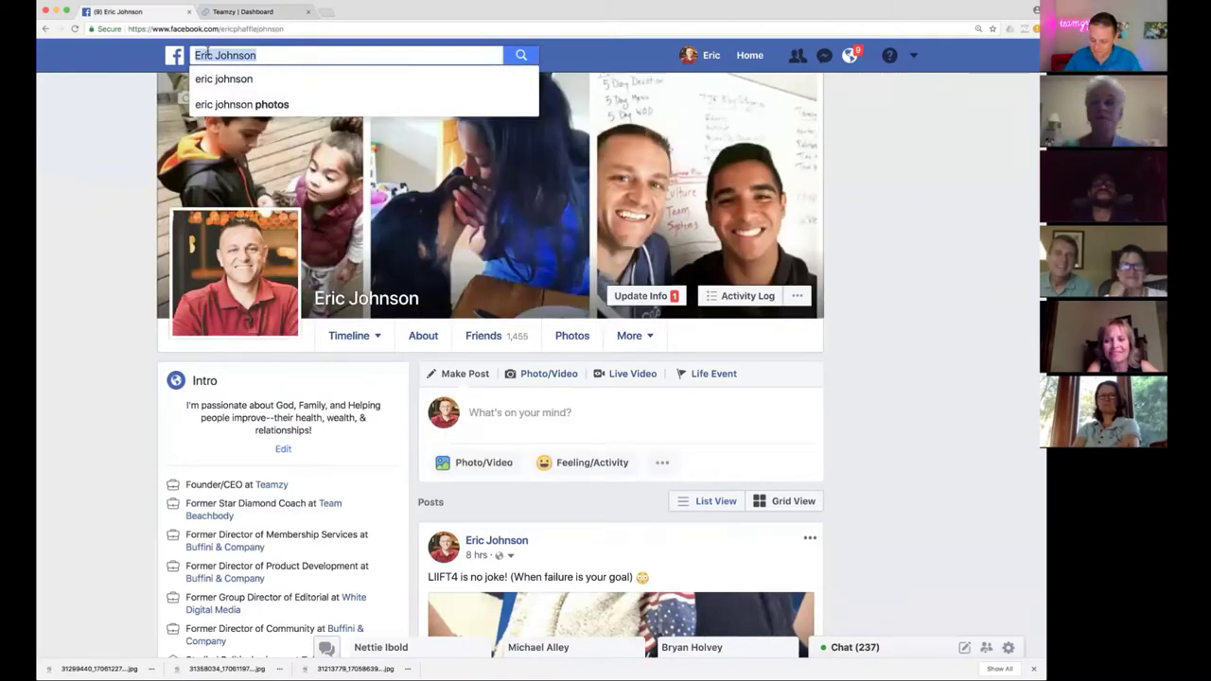
pyautogui.write('henry')
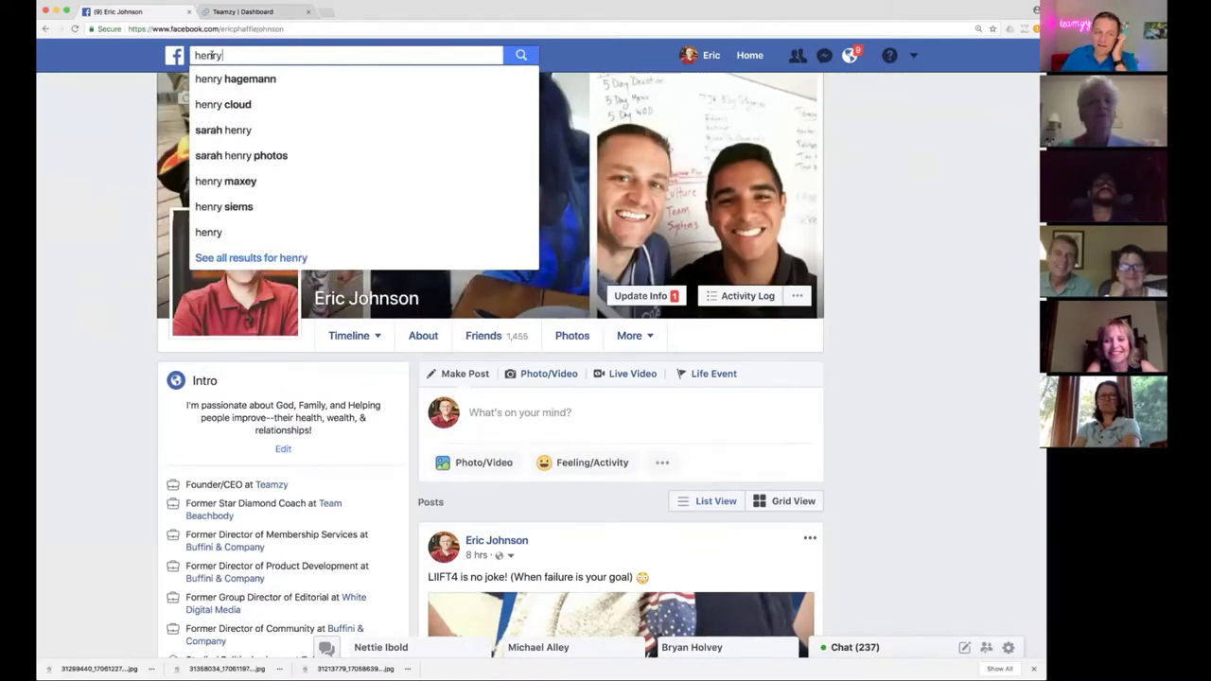
pyautogui.click(232, 79)
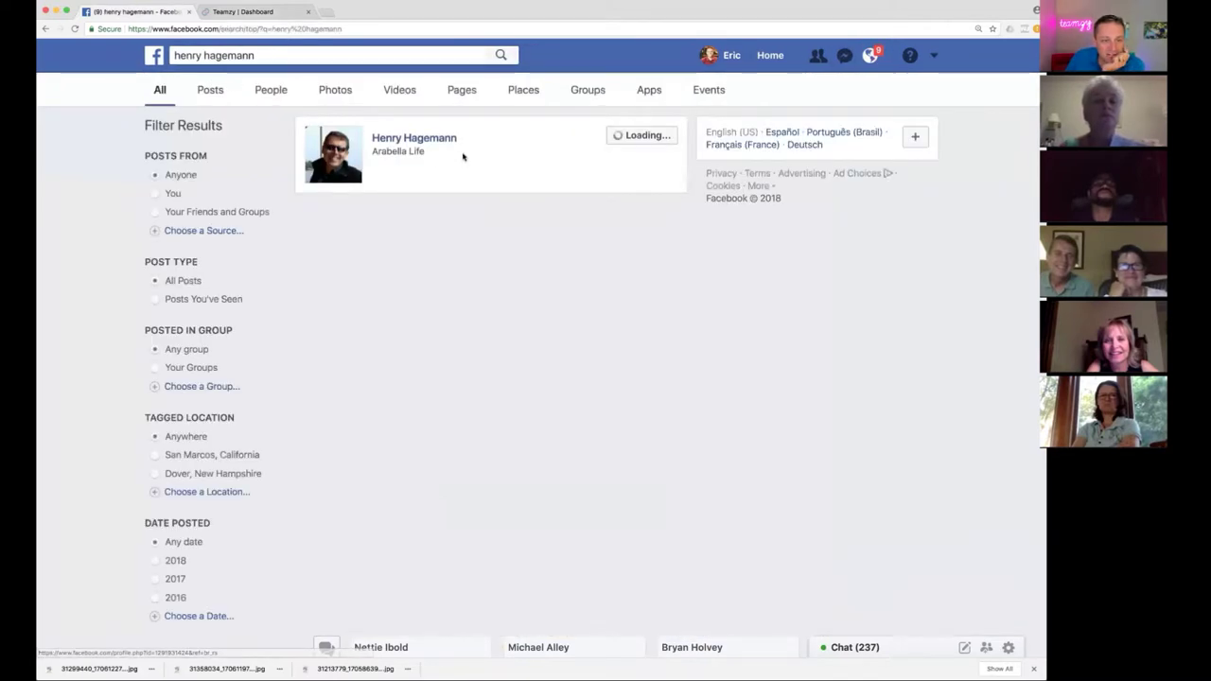
pyautogui.click(434, 142)
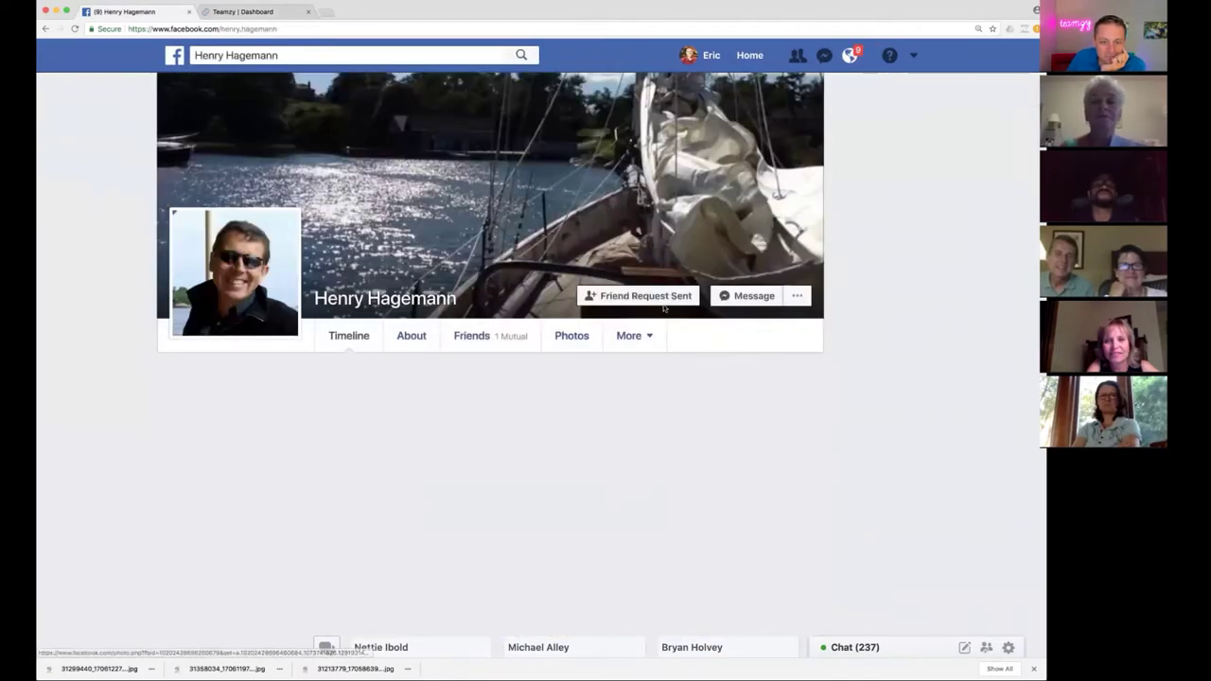
# Open a message chat with the prospect, paste the copied greeting and send it.
pyautogui.click(752, 297)
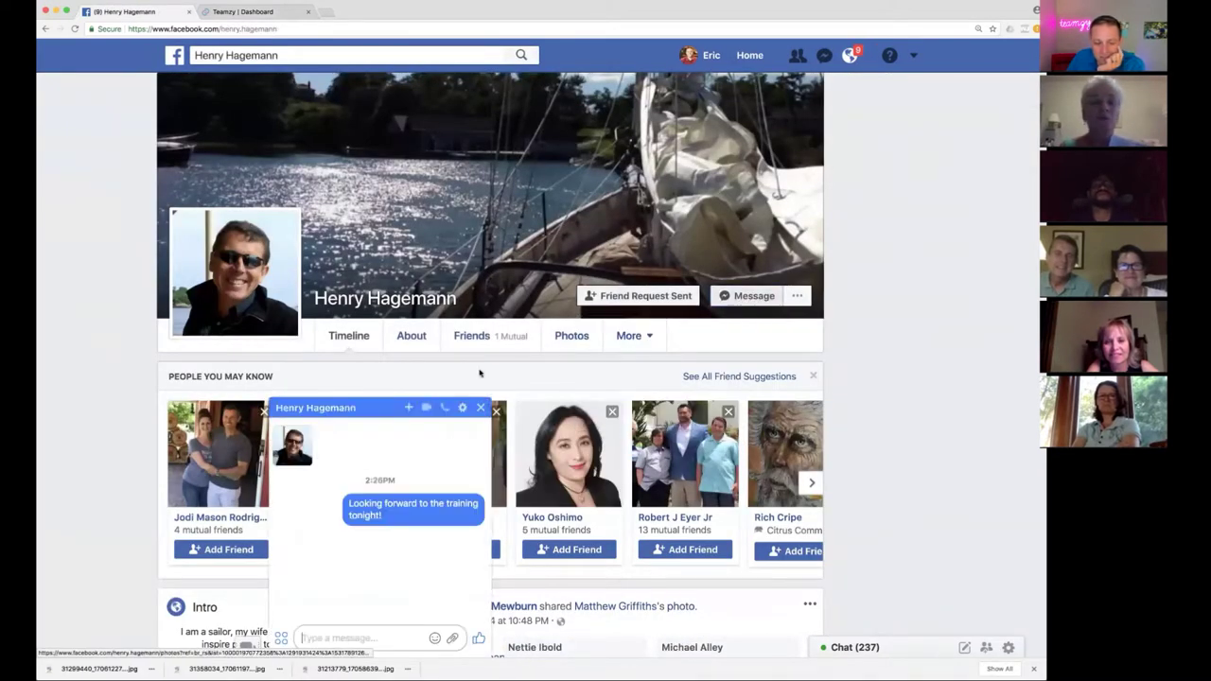
pyautogui.rightClick(335, 635)
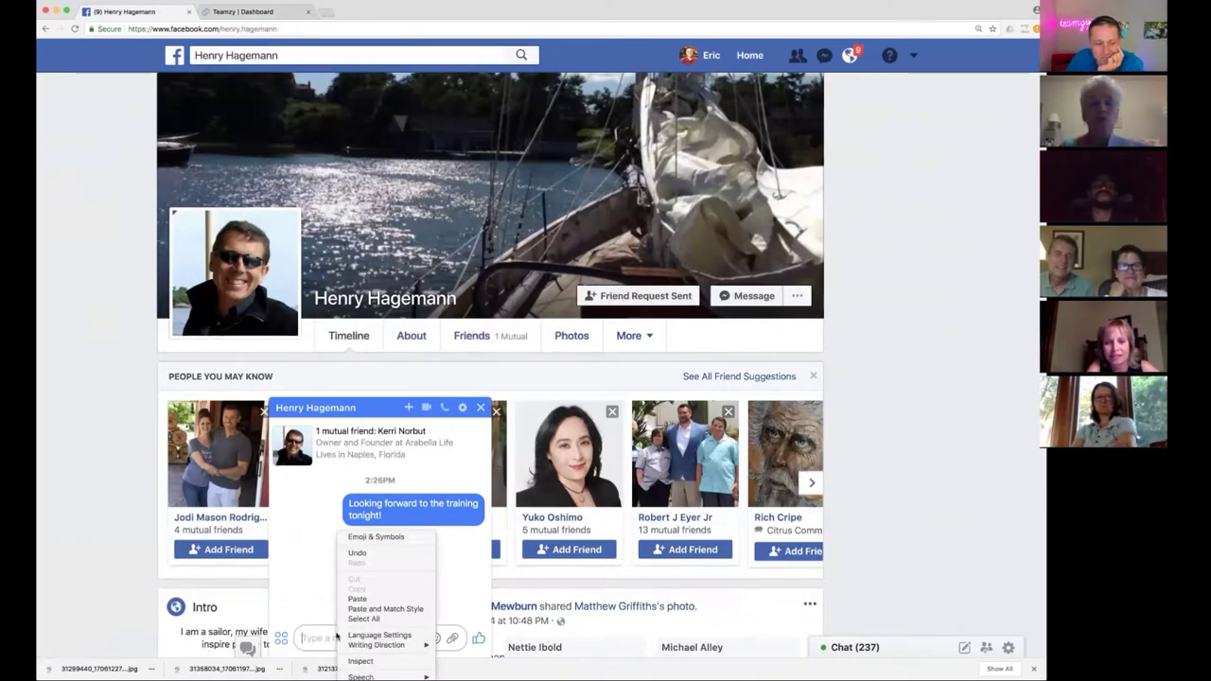
pyautogui.click(356, 599)
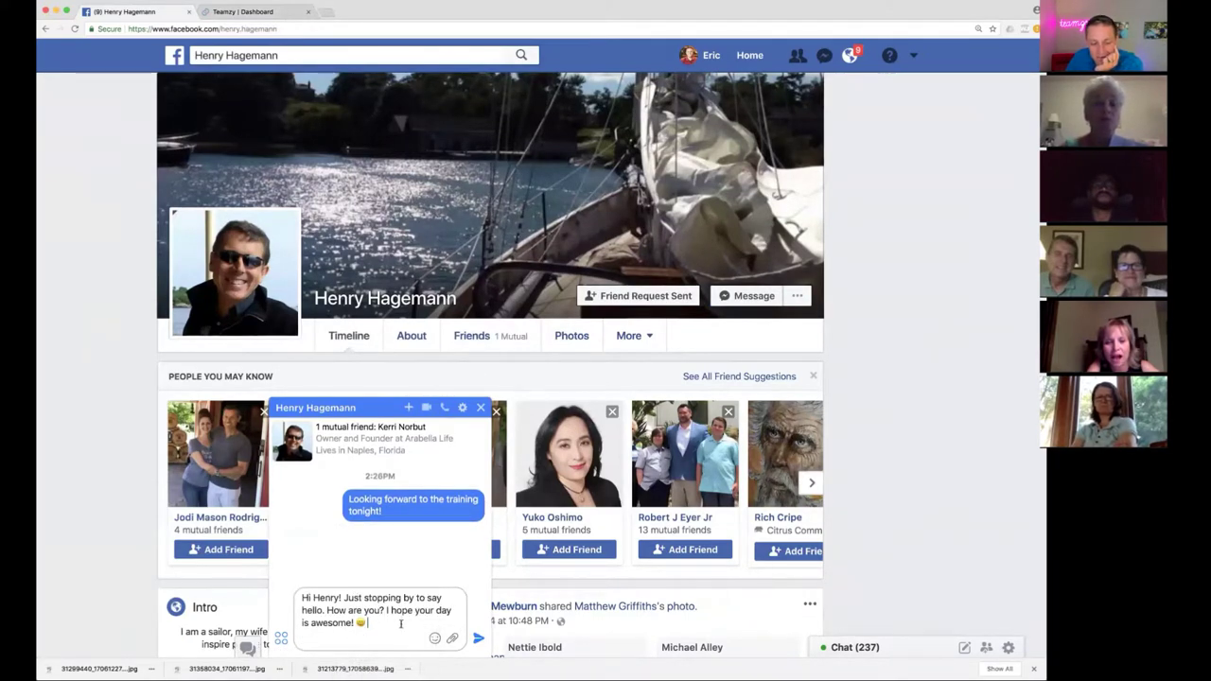
pyautogui.click(478, 638)
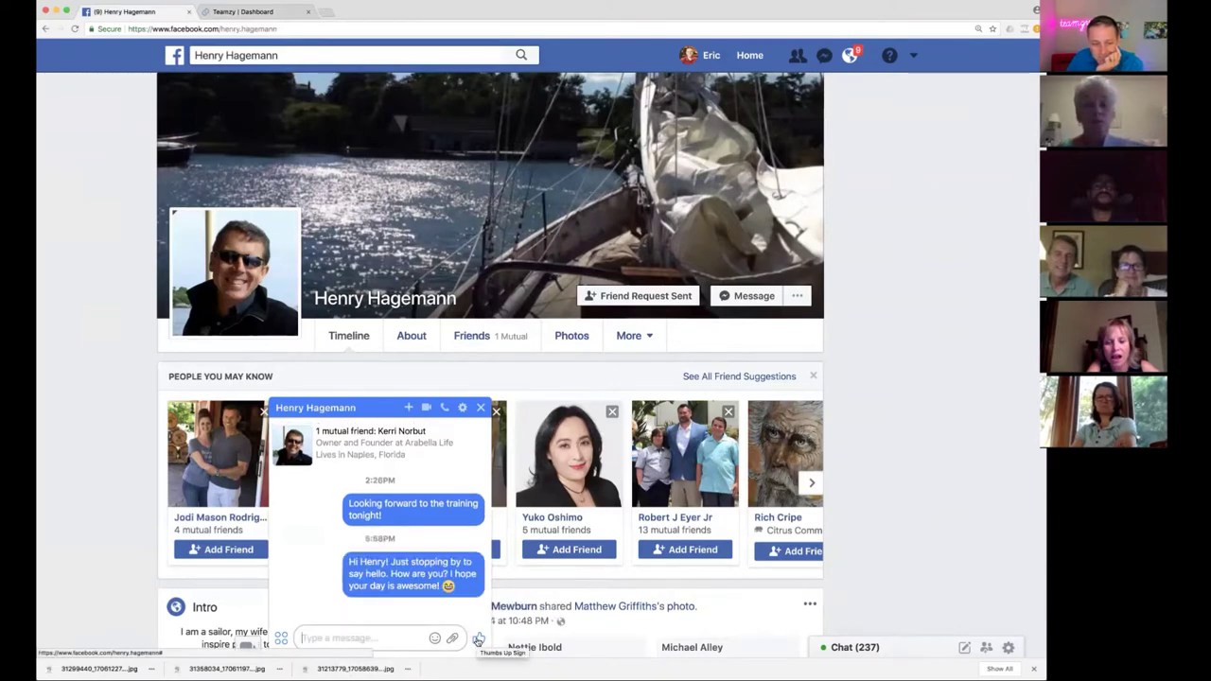
# Return to Teamzy, set the first prospect's activity to Facebook Message and log the connect.
pyautogui.click(244, 11)
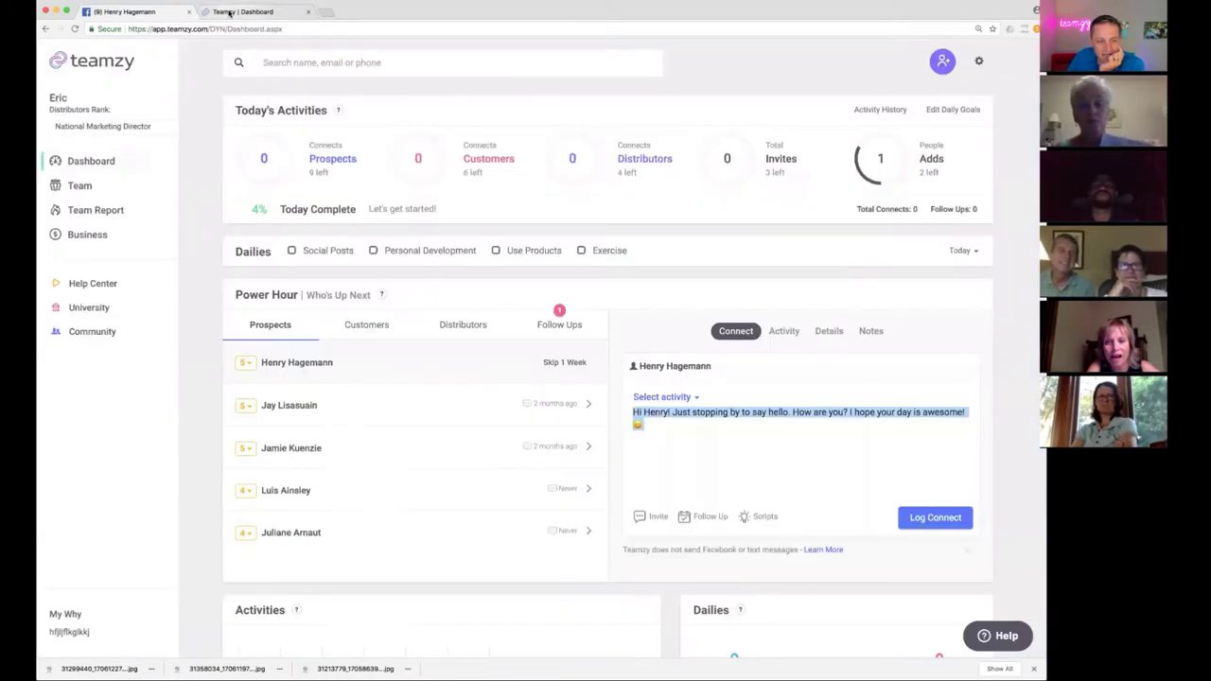
pyautogui.click(669, 444)
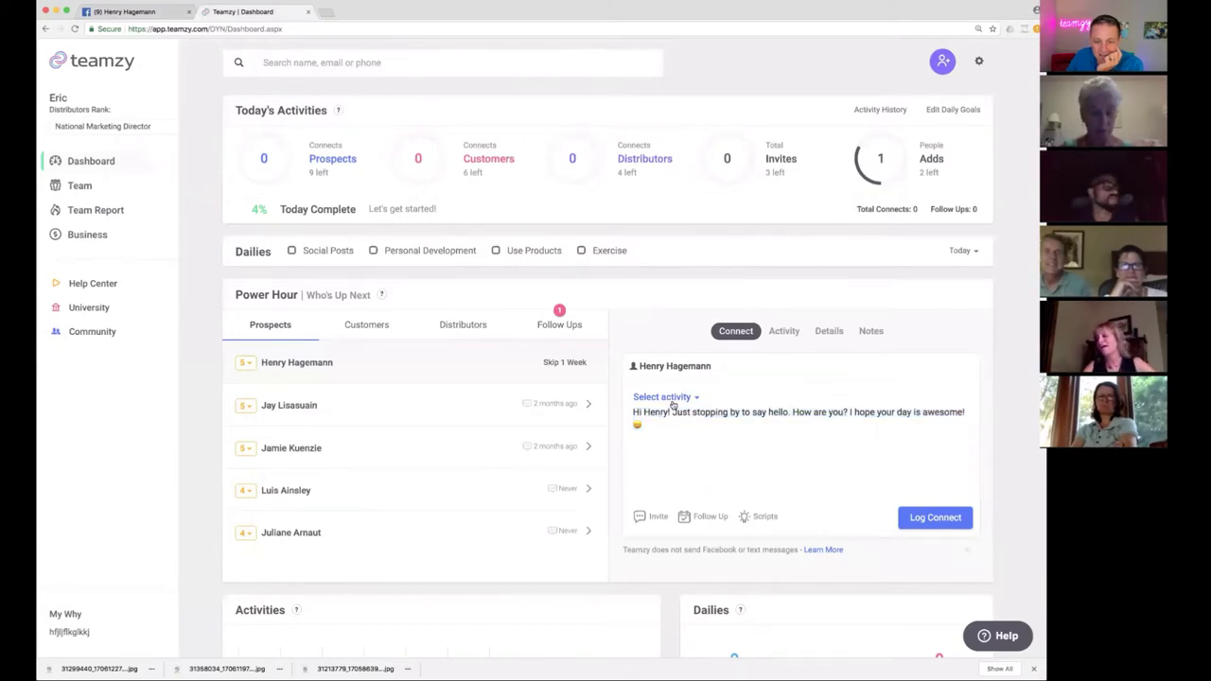
pyautogui.click(644, 398)
pyautogui.click(678, 431)
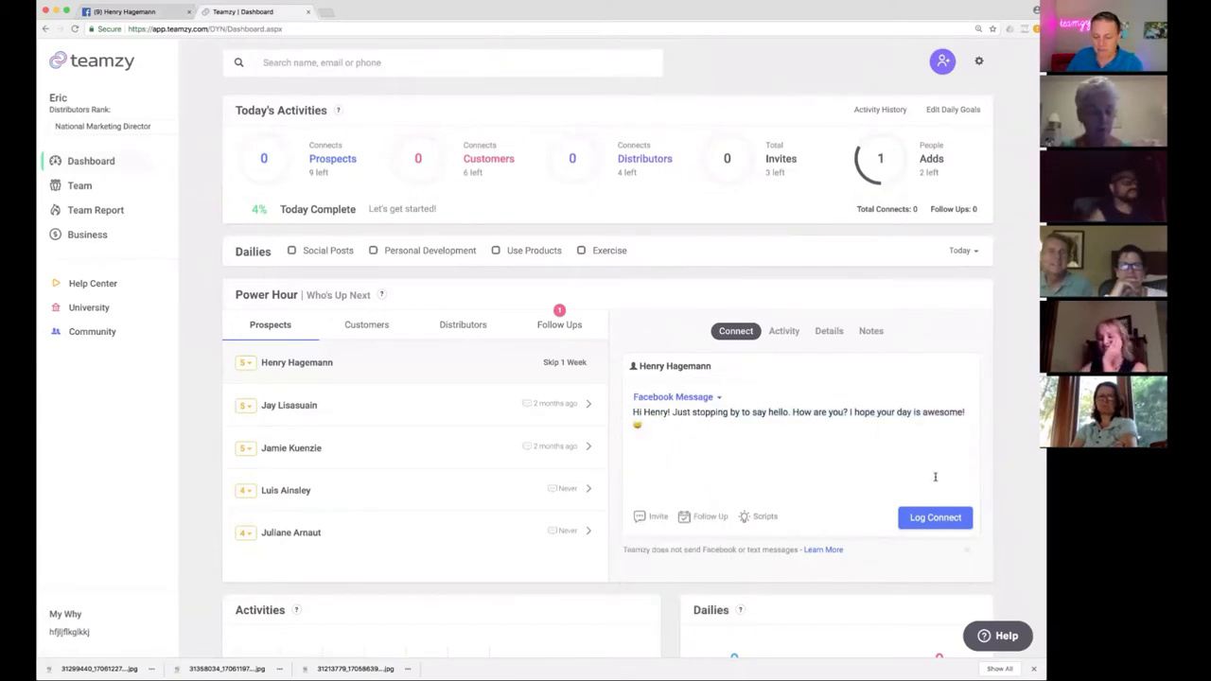
pyautogui.click(932, 526)
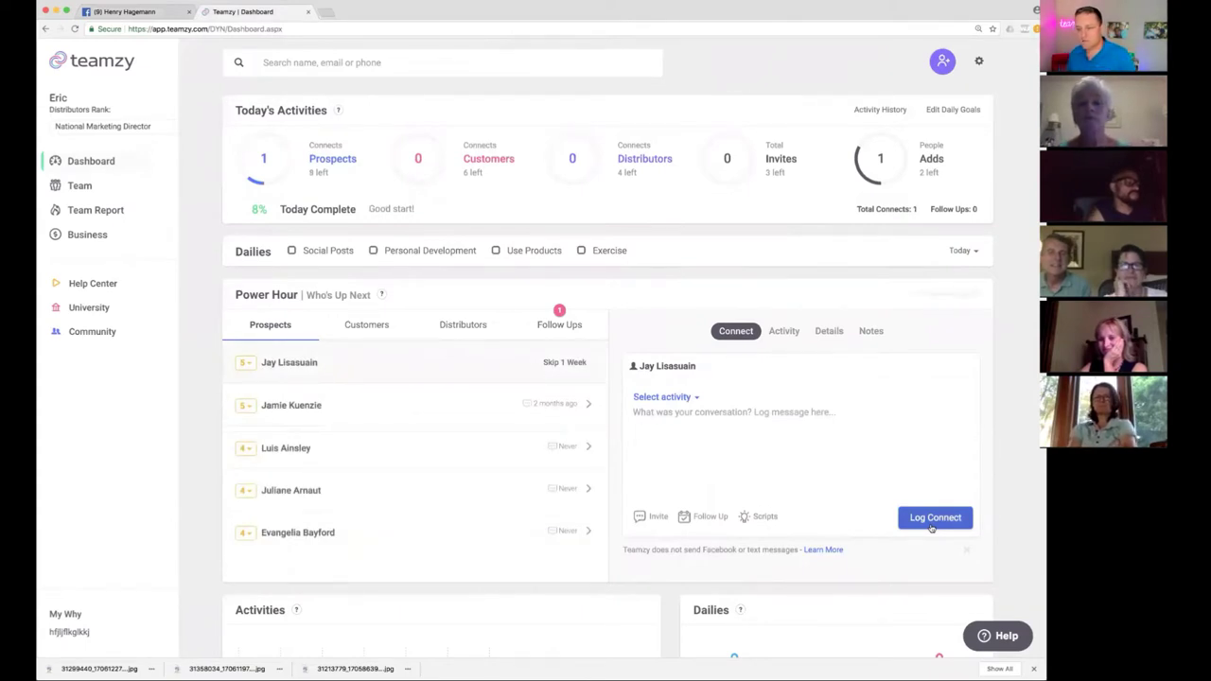
# Paste the copied greeting into the next prospect's connect message and replace the name with that prospect's first name.
pyautogui.moveTo(339, 183)
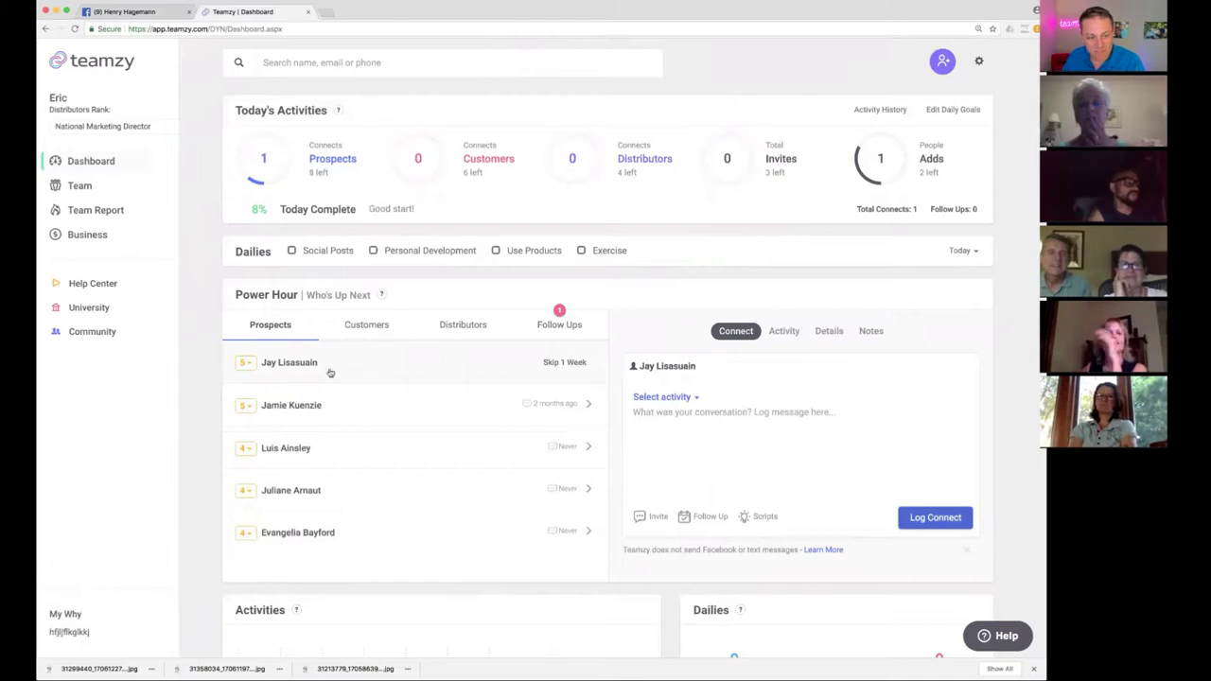
pyautogui.rightClick(669, 414)
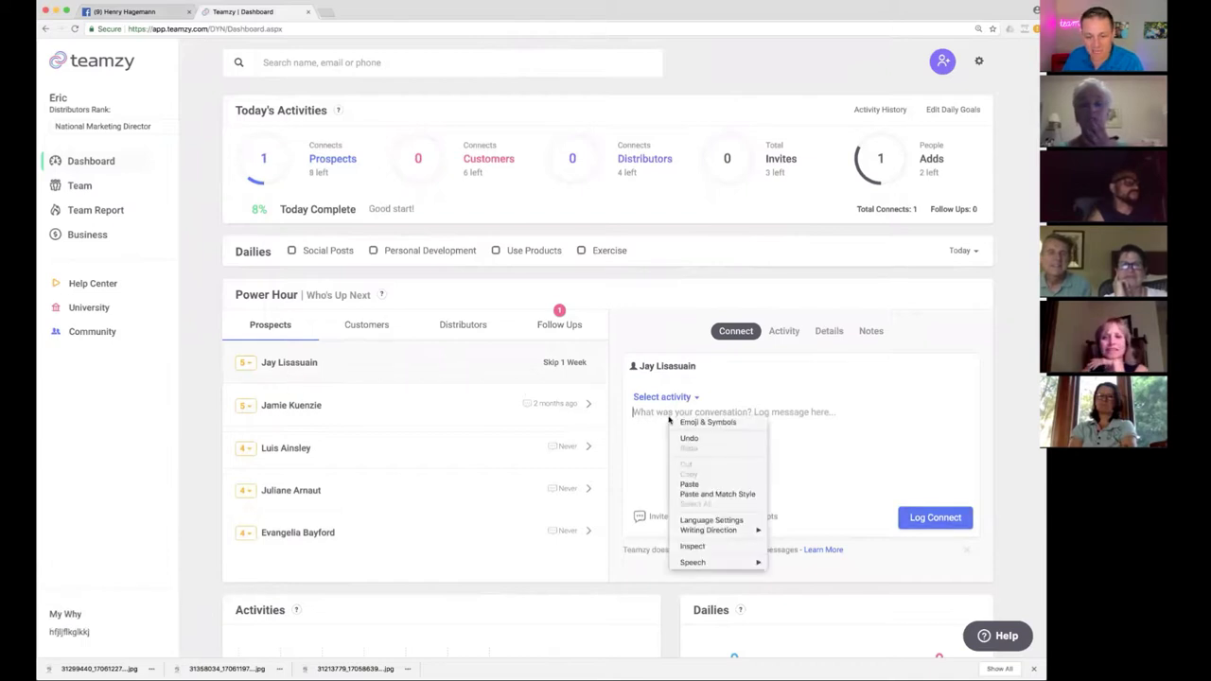
pyautogui.click(699, 485)
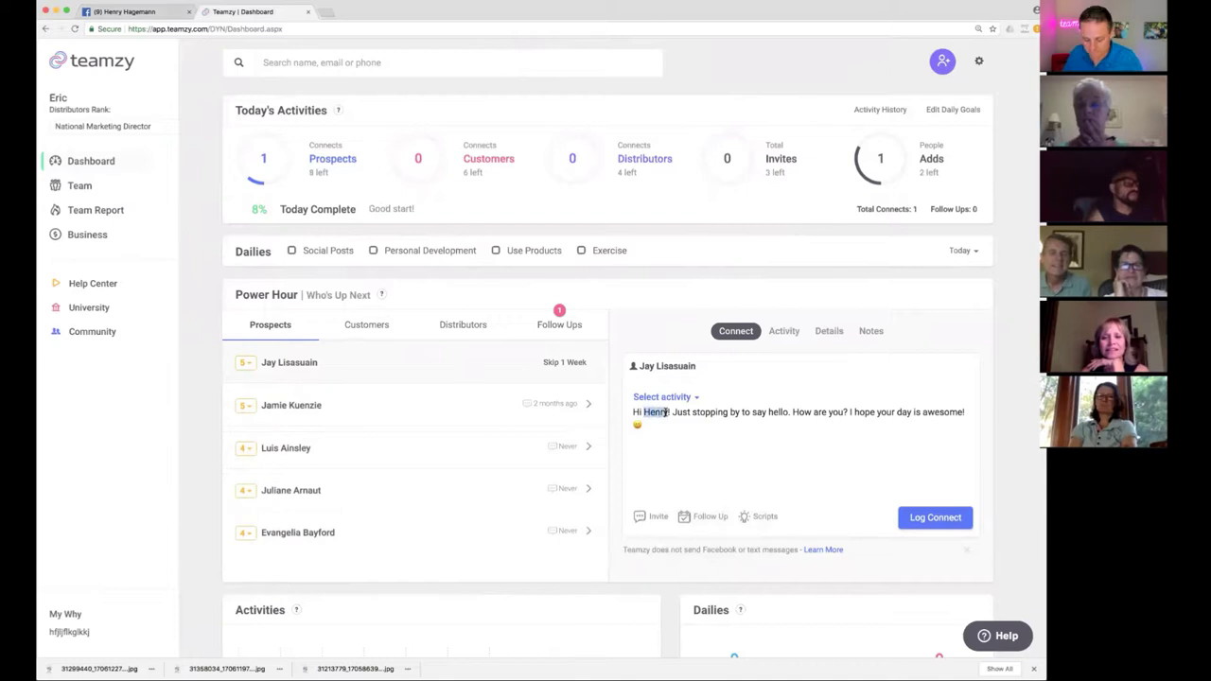
pyautogui.write('Jay')
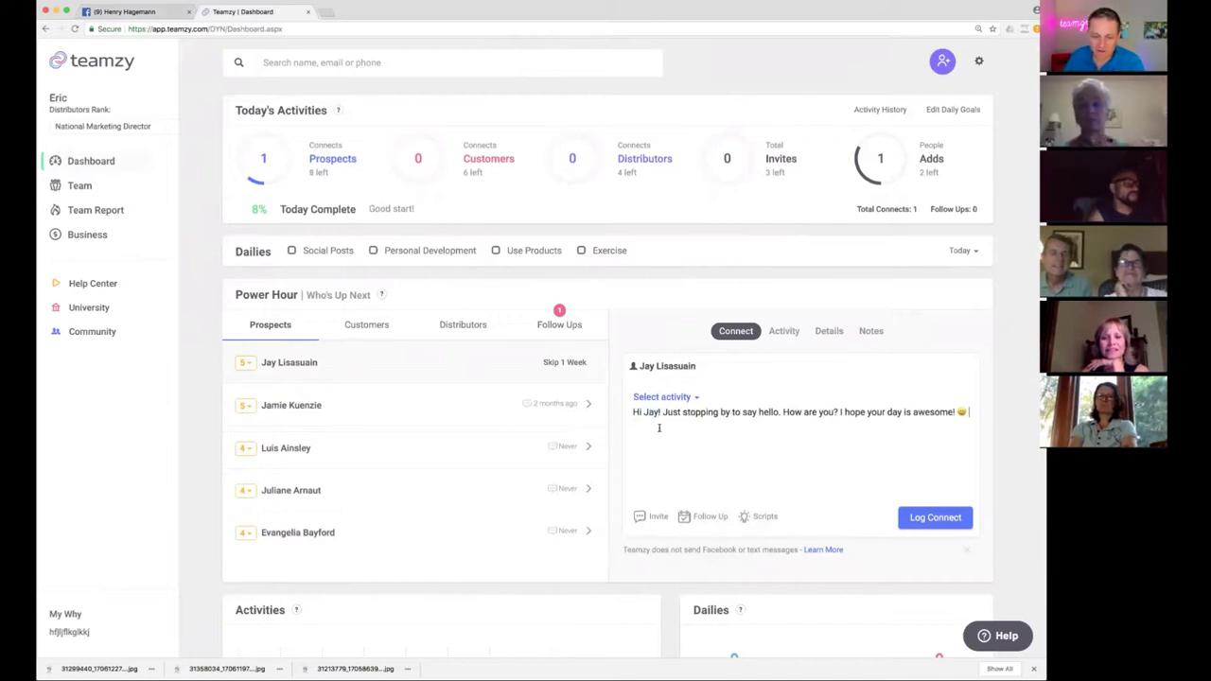
# Copy the full personalized greeting from the current prospect's connect message.
pyautogui.moveTo(629, 411); pyautogui.dragTo(970, 411)
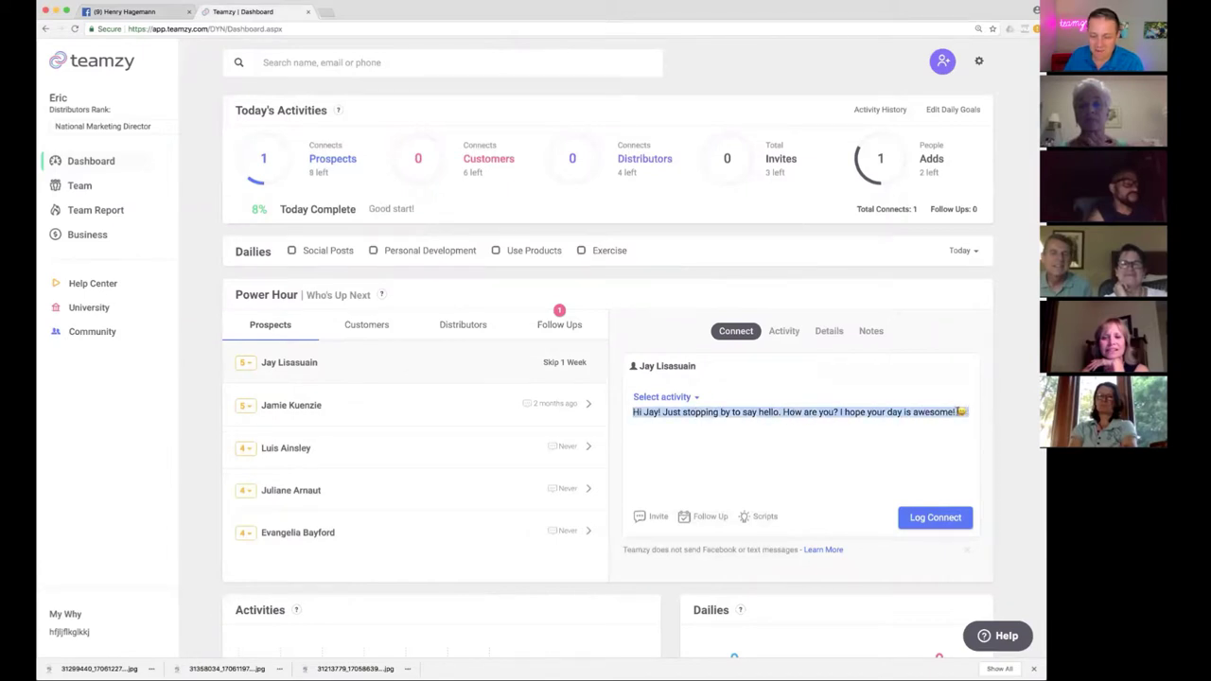
pyautogui.rightClick(931, 414)
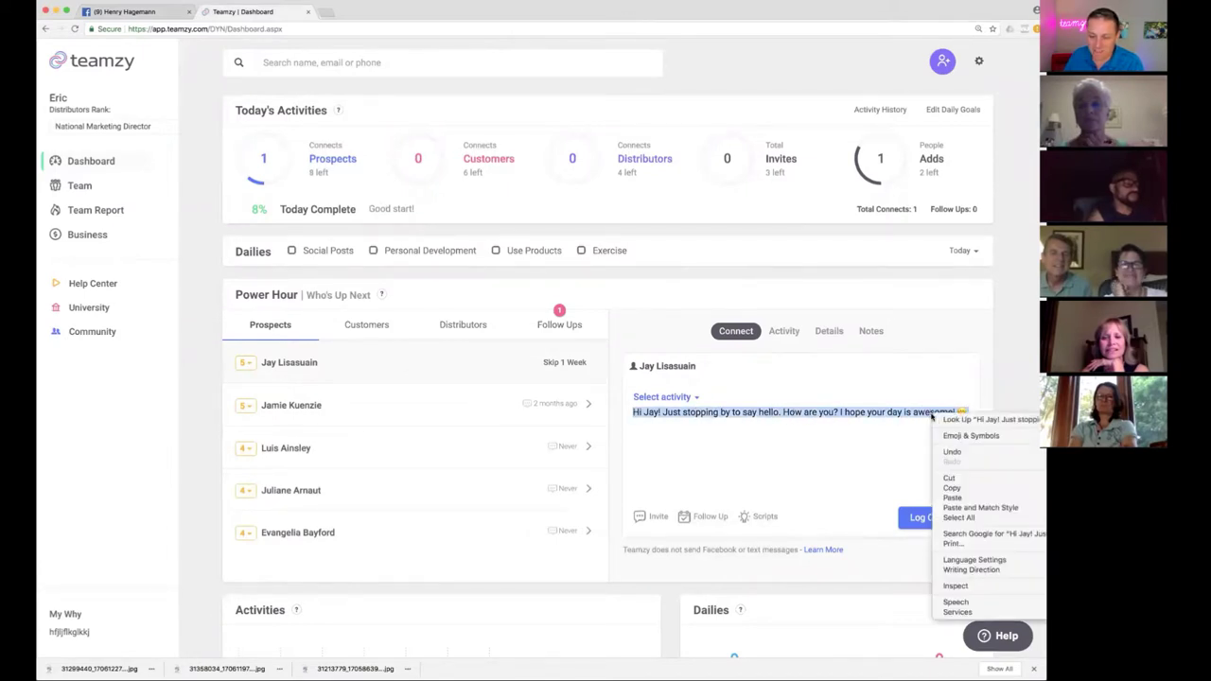
pyautogui.click(949, 491)
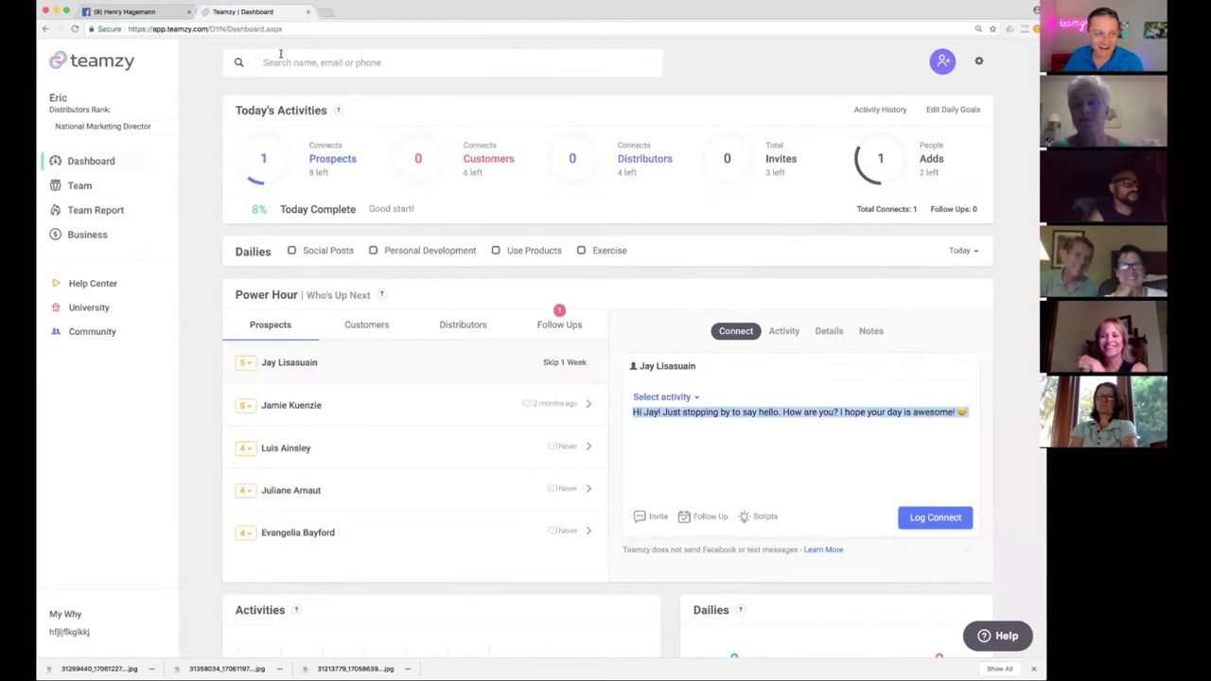
# Switch to Facebook, search for the current prospect by name and open a message chat from their profile preview.
pyautogui.click(128, 12)
pyautogui.click(298, 55)
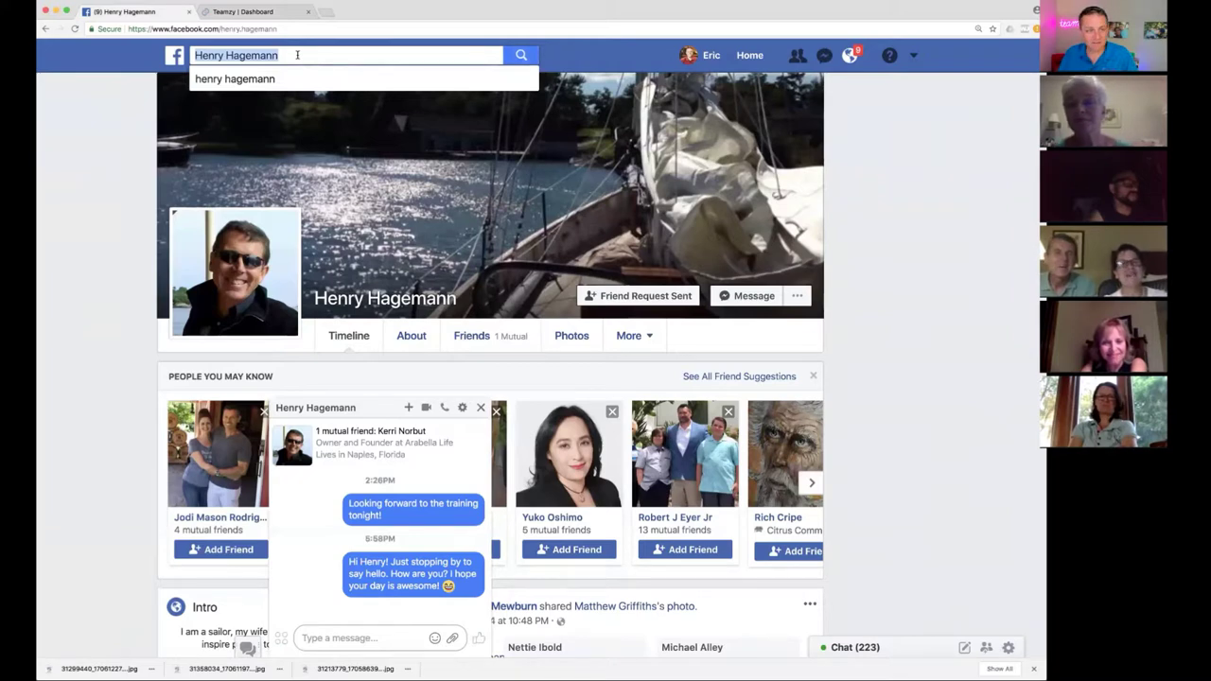
pyautogui.write('jay')
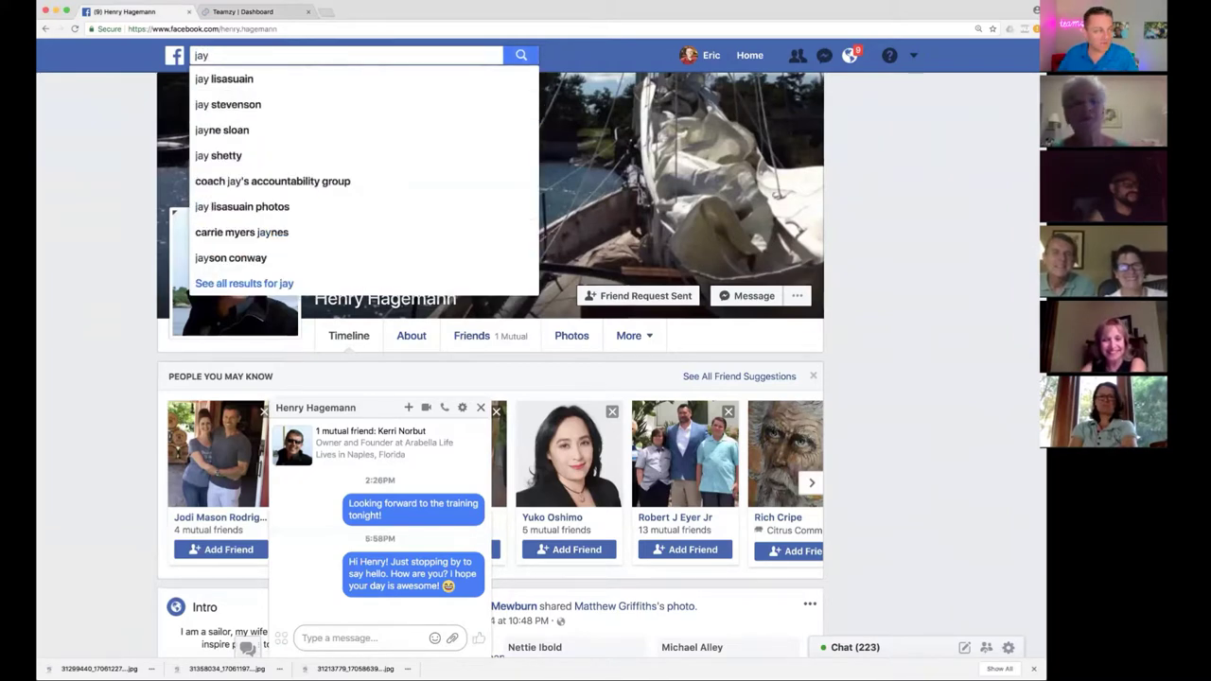
pyautogui.click(229, 80)
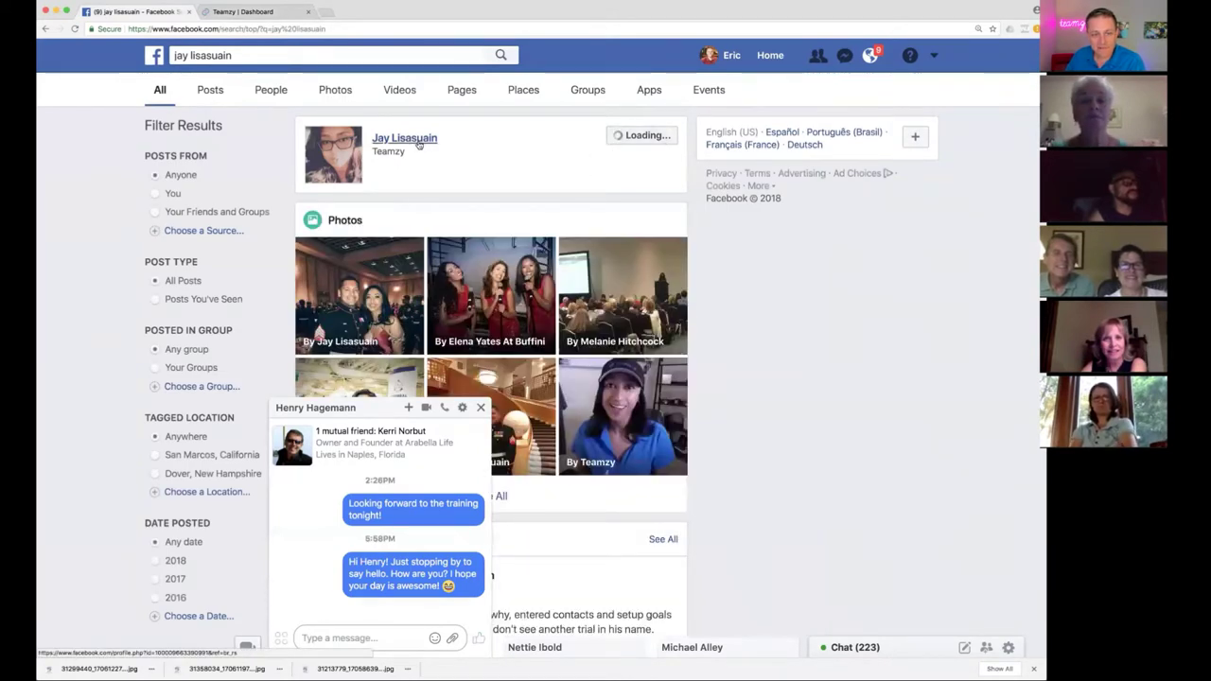
pyautogui.moveTo(419, 143)
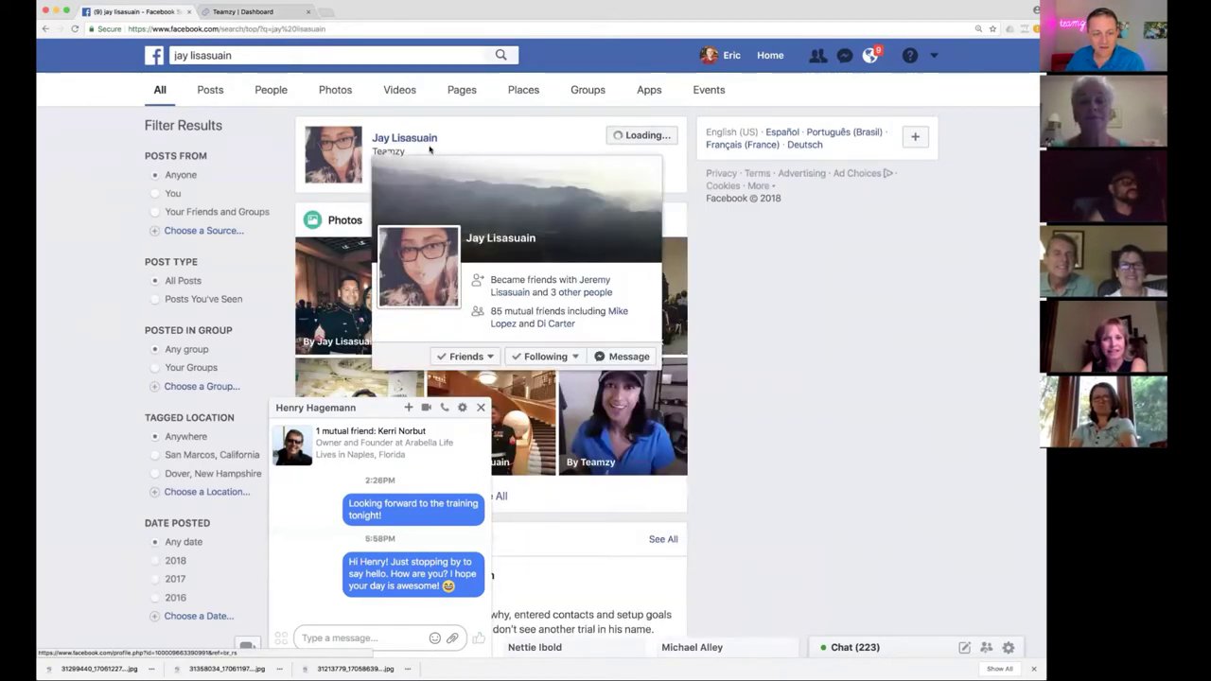
pyautogui.click(629, 357)
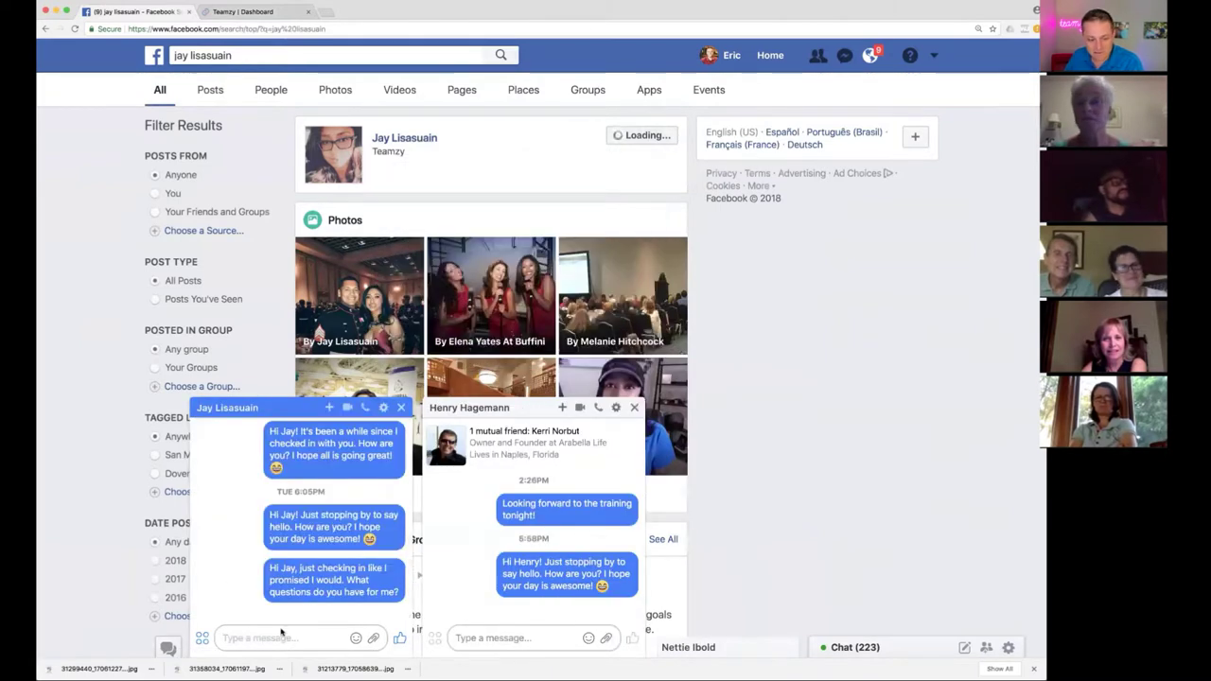
# Paste the copied greeting into the prospect's Facebook chat and send it.
pyautogui.rightClick(281, 632)
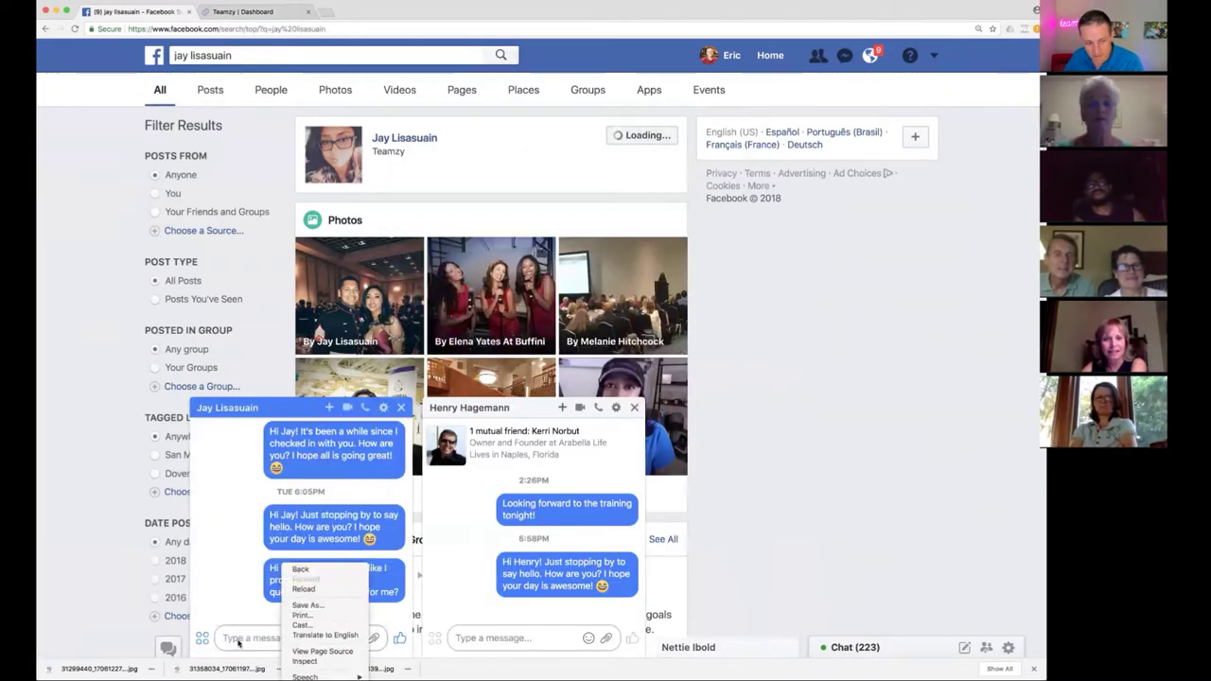
pyautogui.click(239, 642)
pyautogui.rightClick(238, 643)
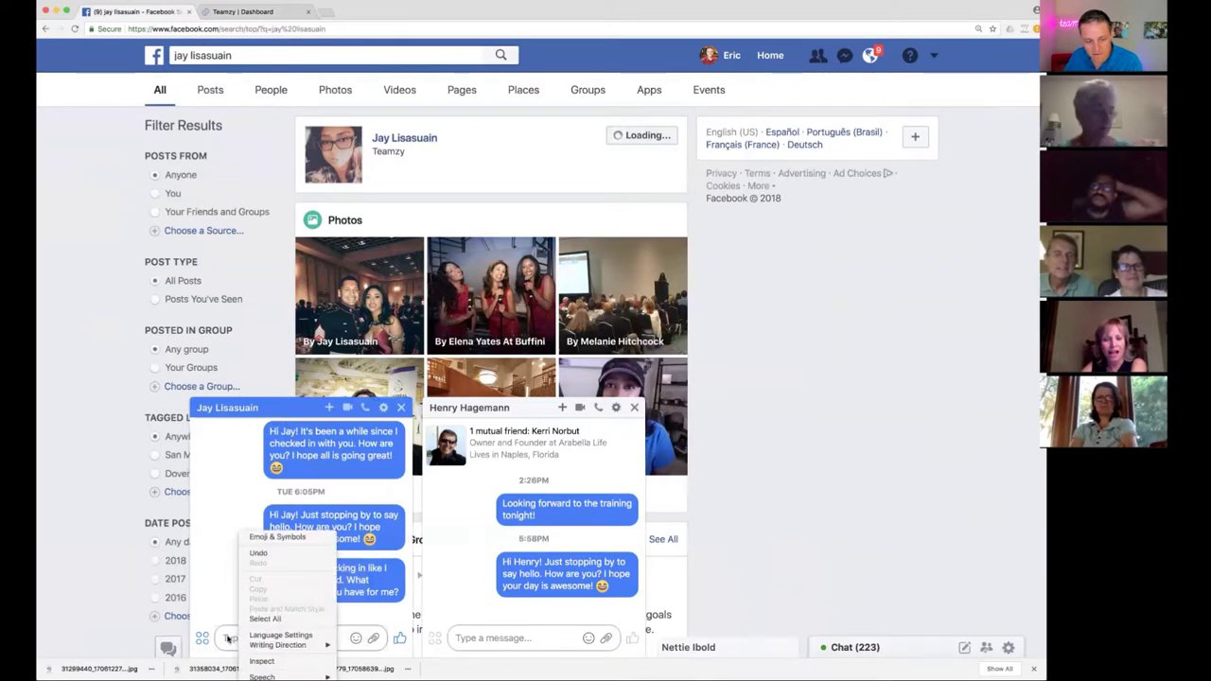
pyautogui.click(228, 643)
pyautogui.rightClick(254, 643)
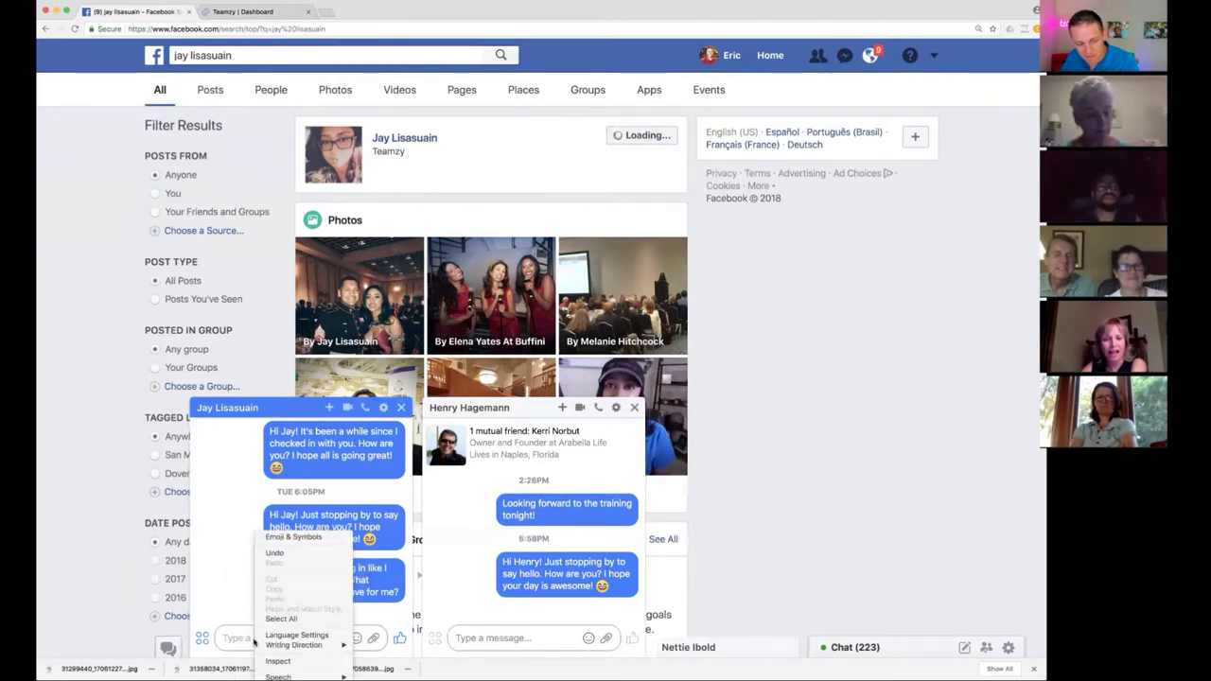
pyautogui.click(238, 643)
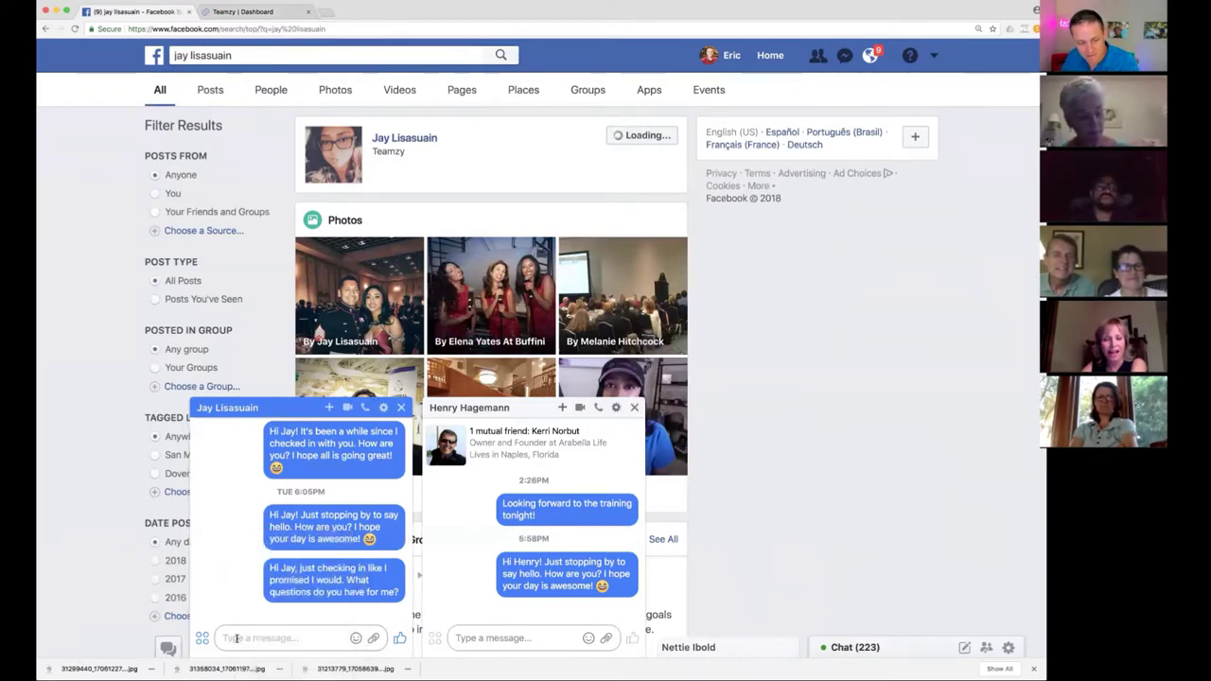
pyautogui.rightClick(256, 644)
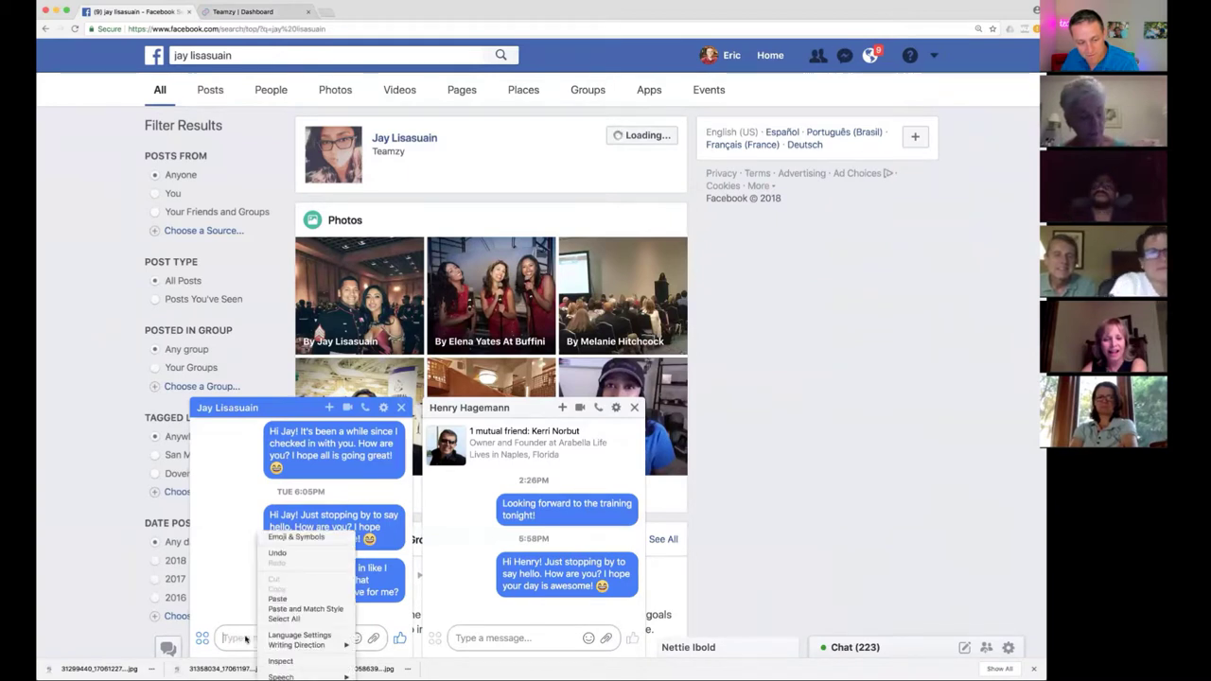
pyautogui.click(275, 599)
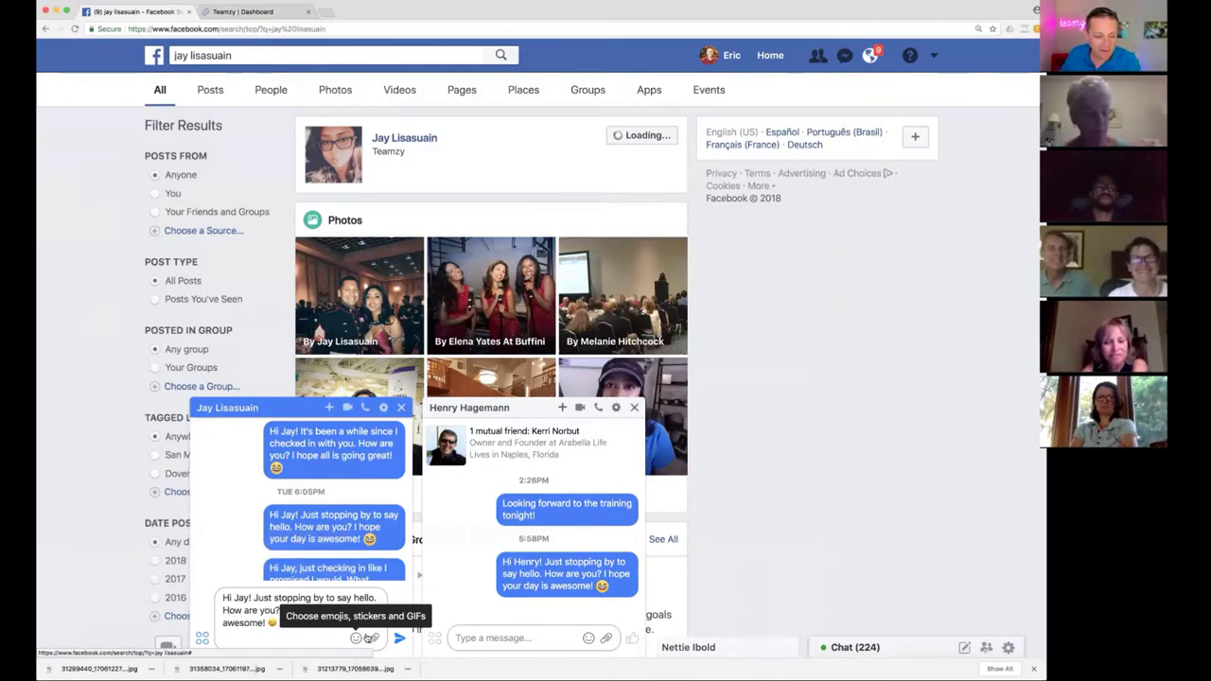
pyautogui.click(399, 639)
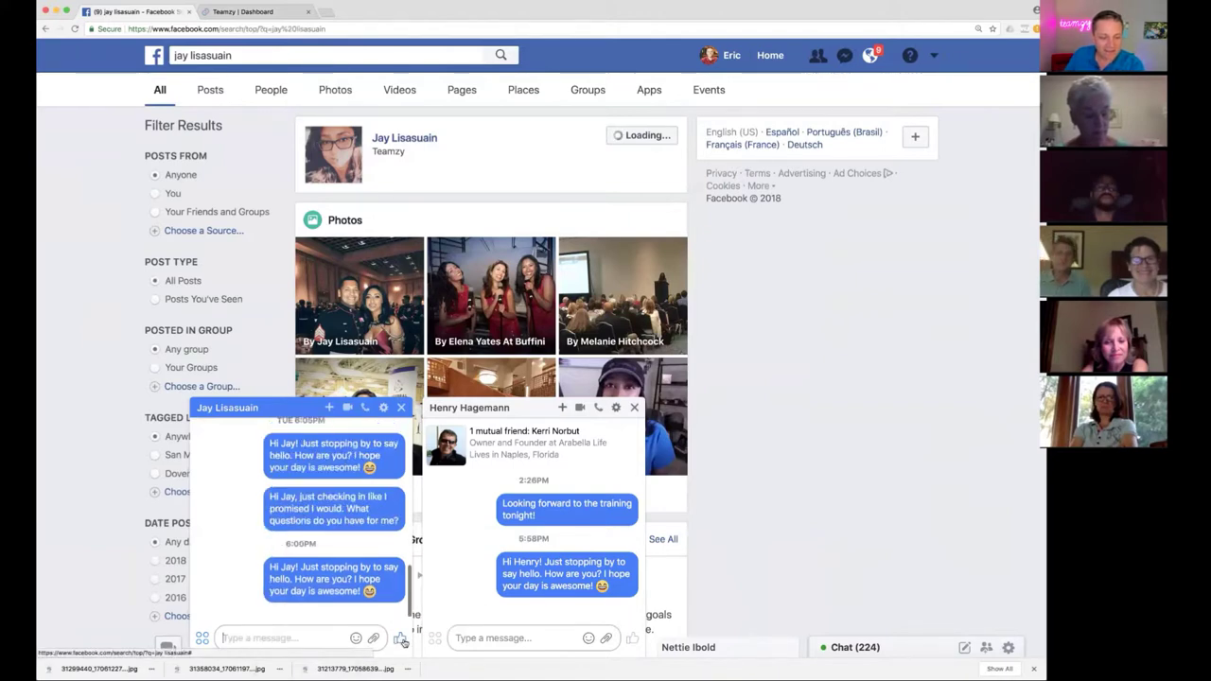
# Switch back to Teamzy, set the messaged prospect's activity to Facebook Message and log the connect.
pyautogui.click(235, 13)
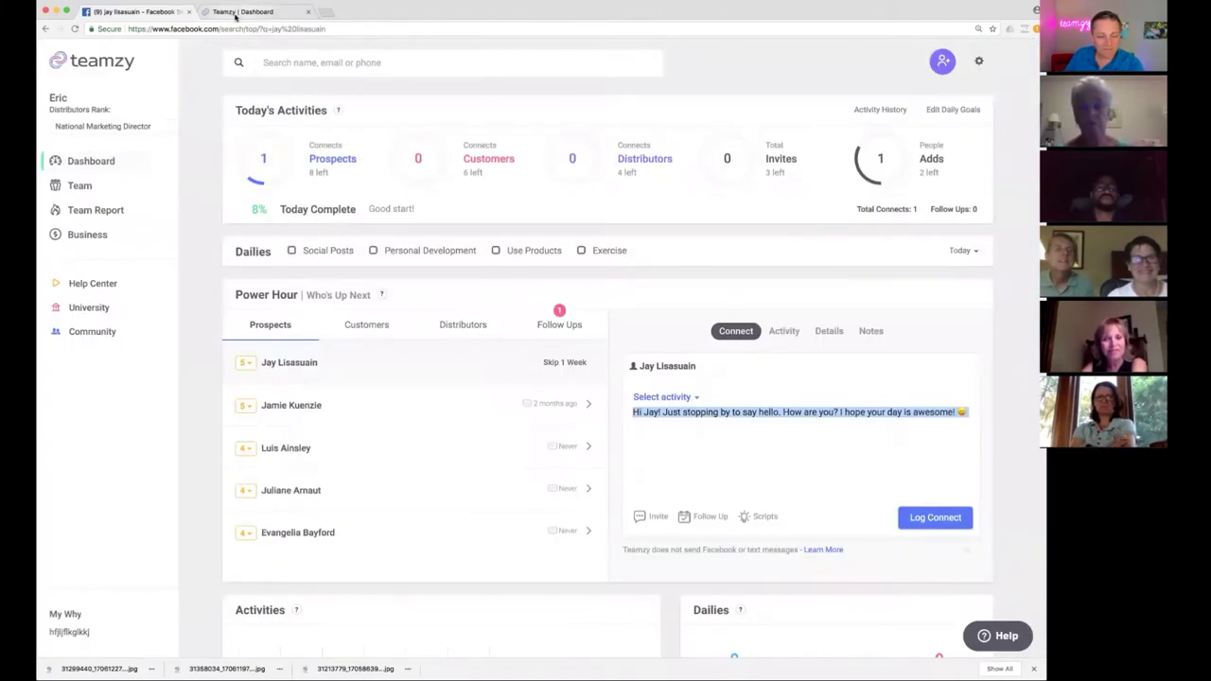
pyautogui.click(725, 490)
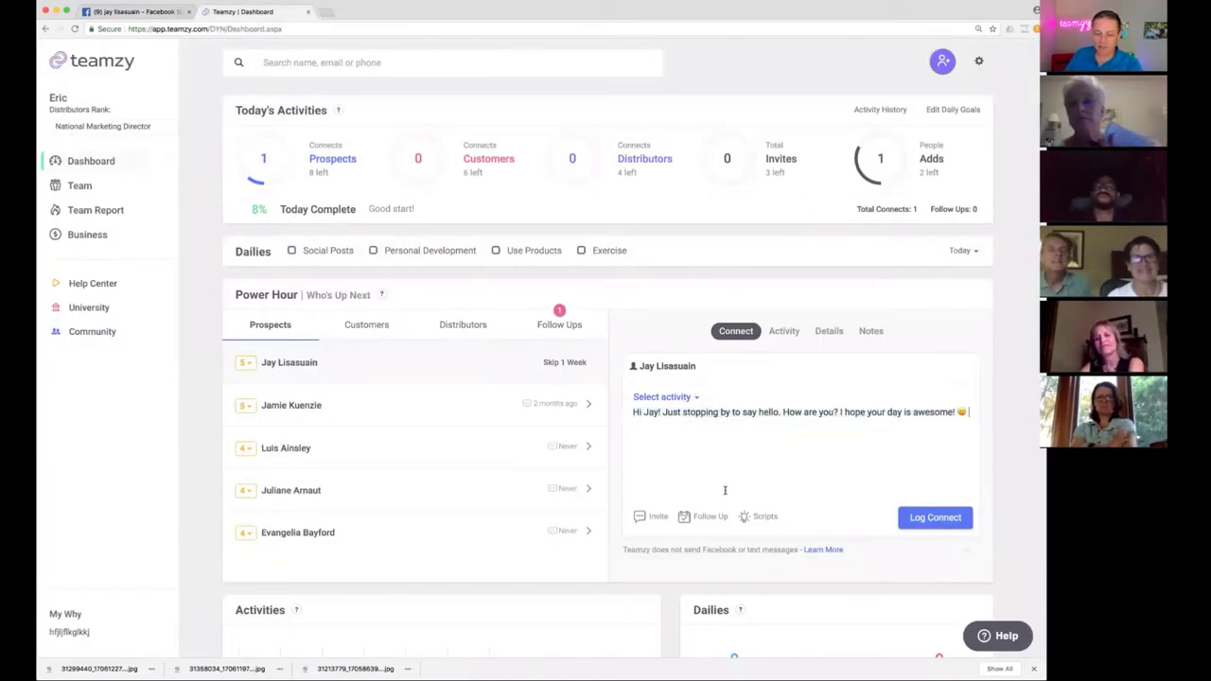
pyautogui.click(662, 398)
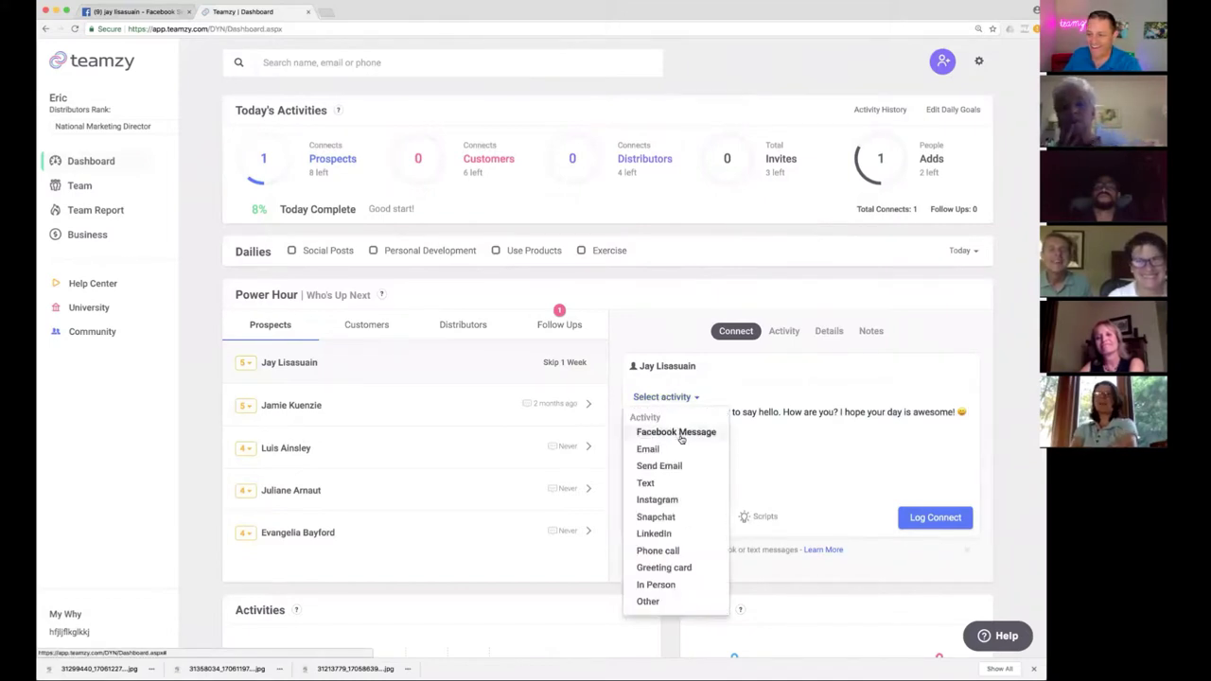
pyautogui.click(680, 437)
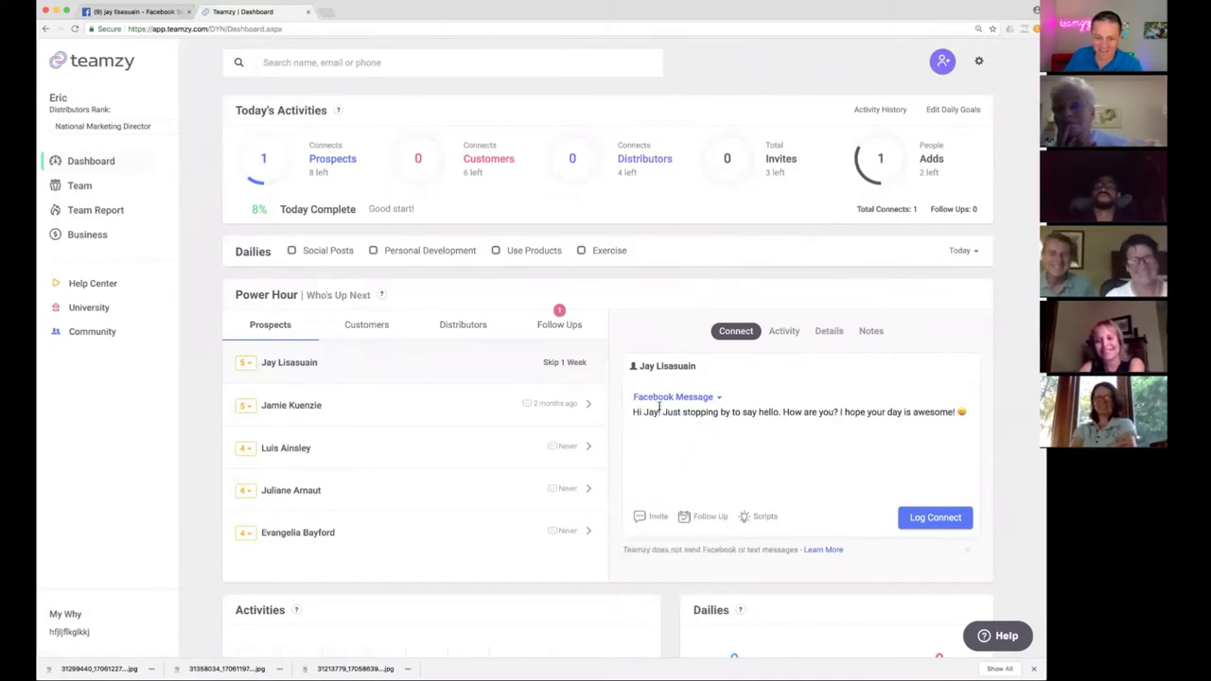
pyautogui.click(935, 518)
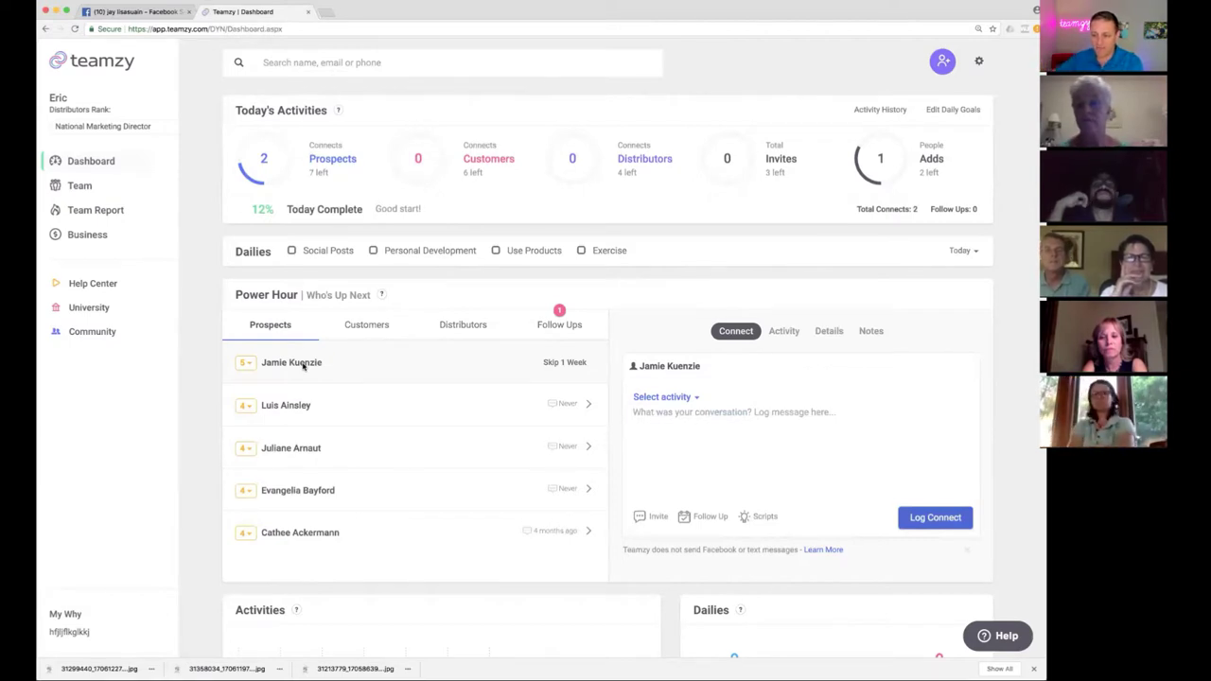
# Show the Power Hour customers, open the Facebook script ideas for the first customer and copy the "Connect with a Customer" script.
pyautogui.click(363, 327)
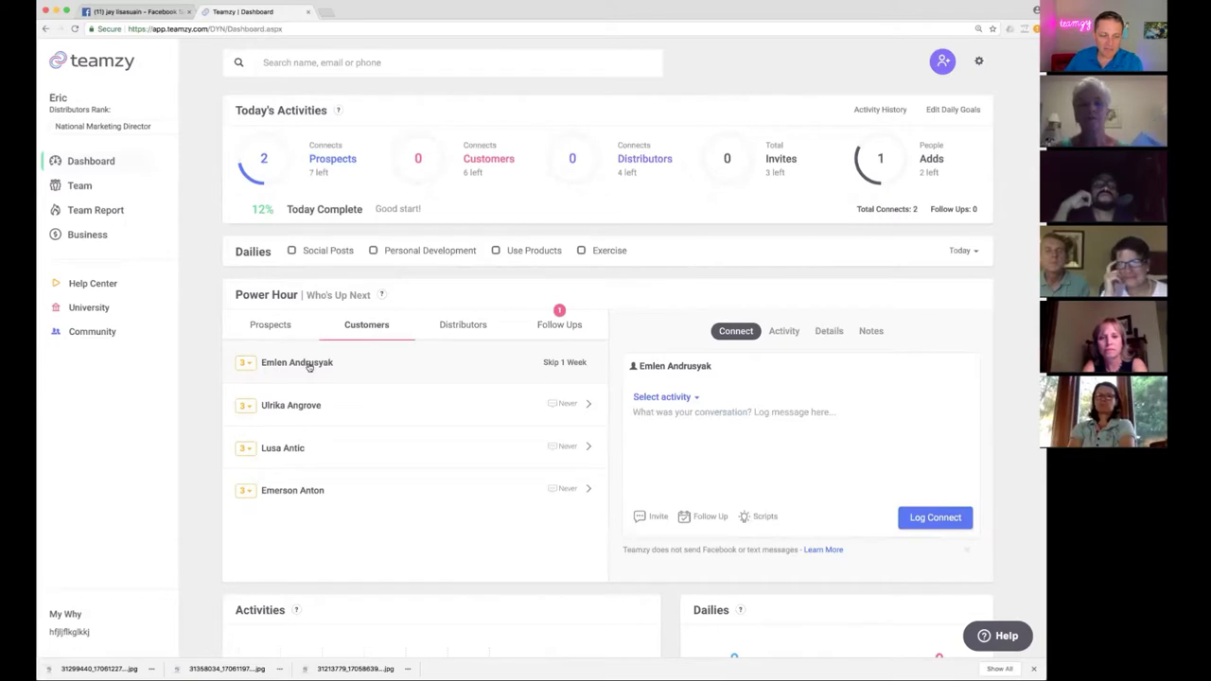
pyautogui.click(763, 518)
pyautogui.click(600, 191)
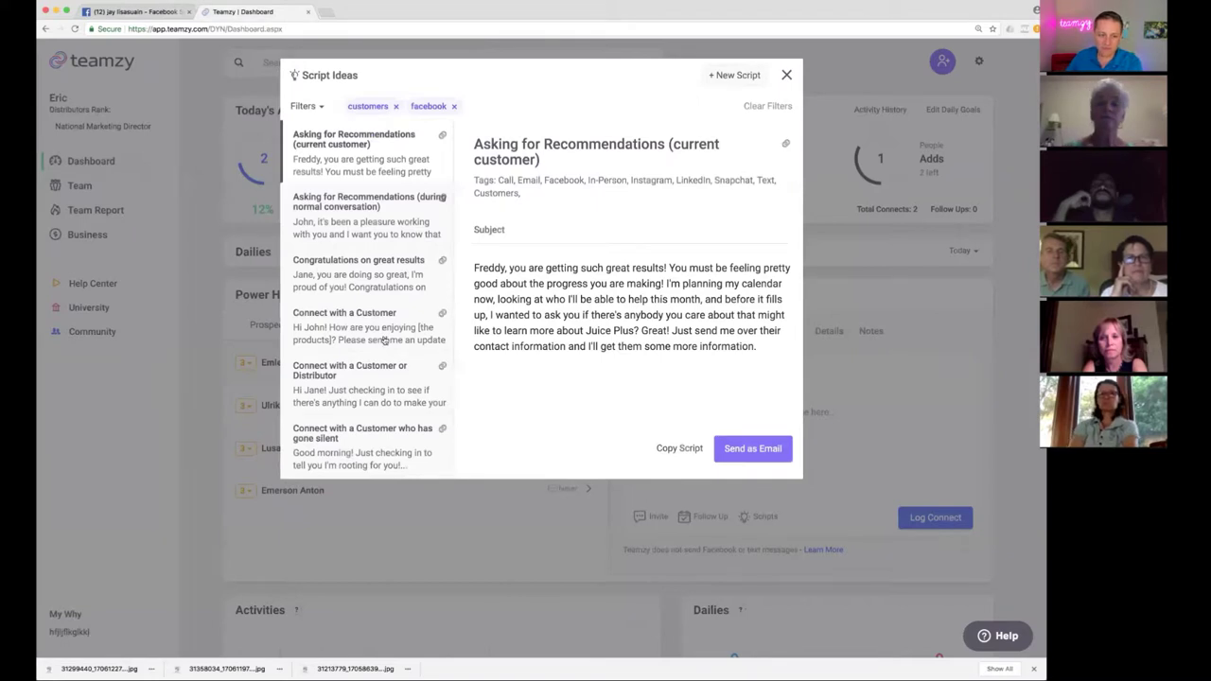
pyautogui.click(375, 325)
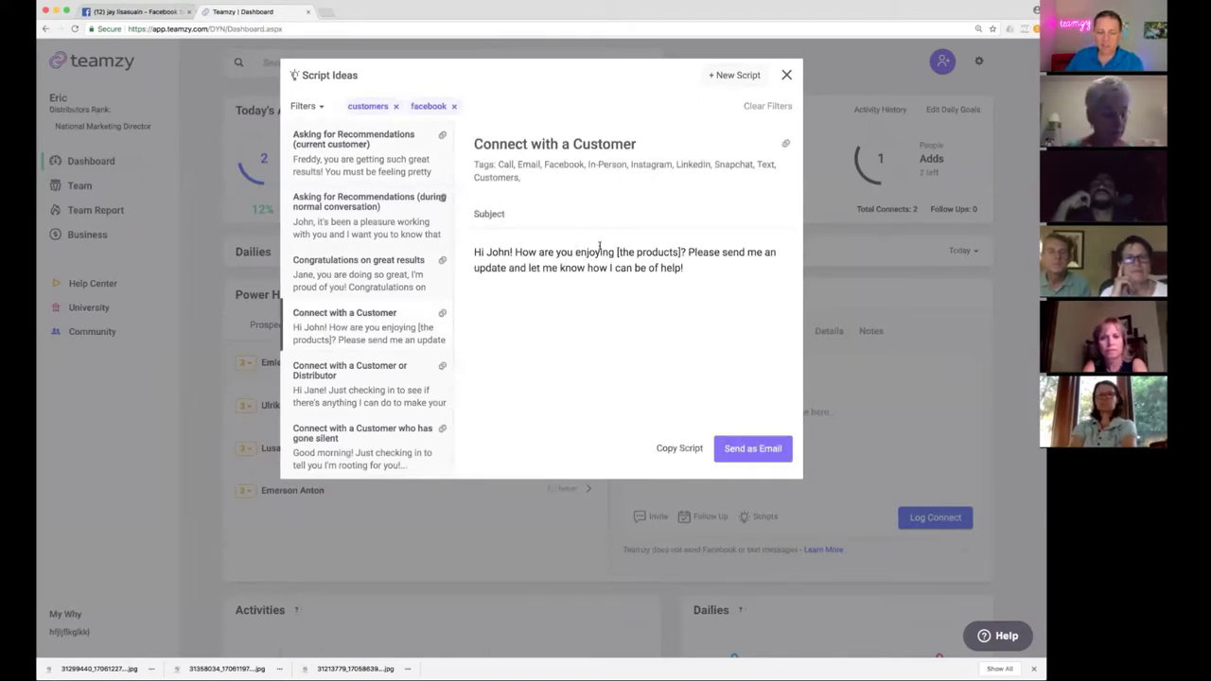
pyautogui.click(676, 447)
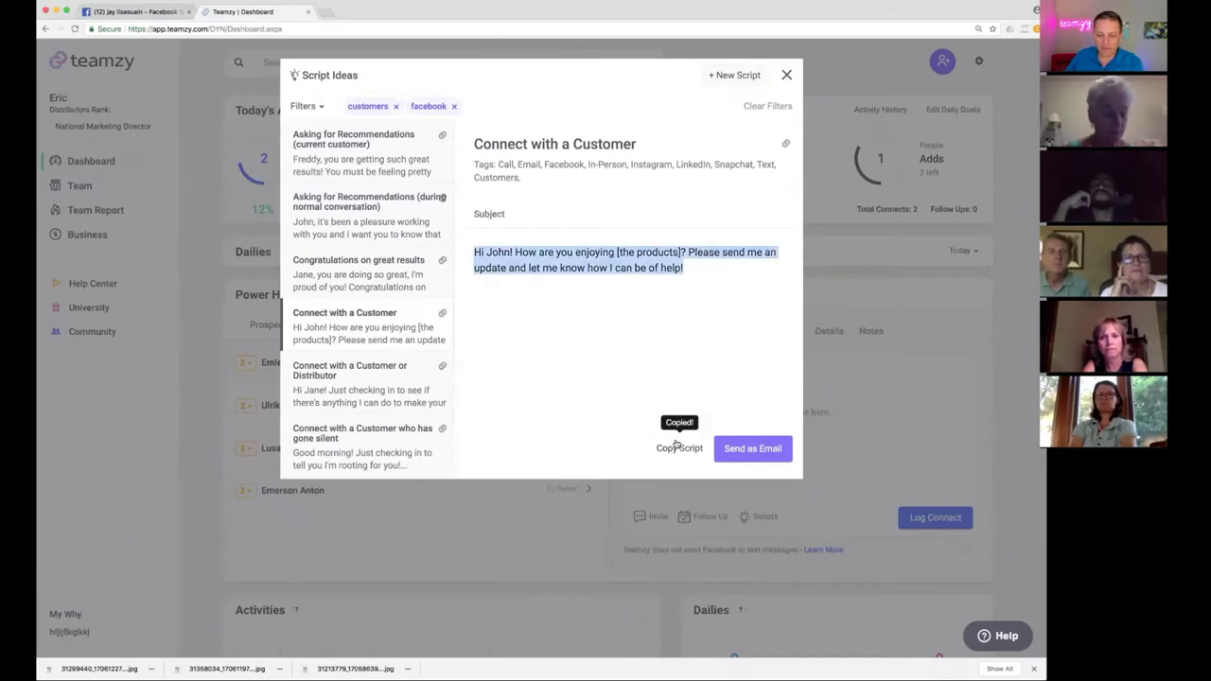
# Paste the script into the customer's connect message and replace the "[the products]" placeholder with "your tower garden".
pyautogui.click(851, 414)
pyautogui.rightClick(670, 421)
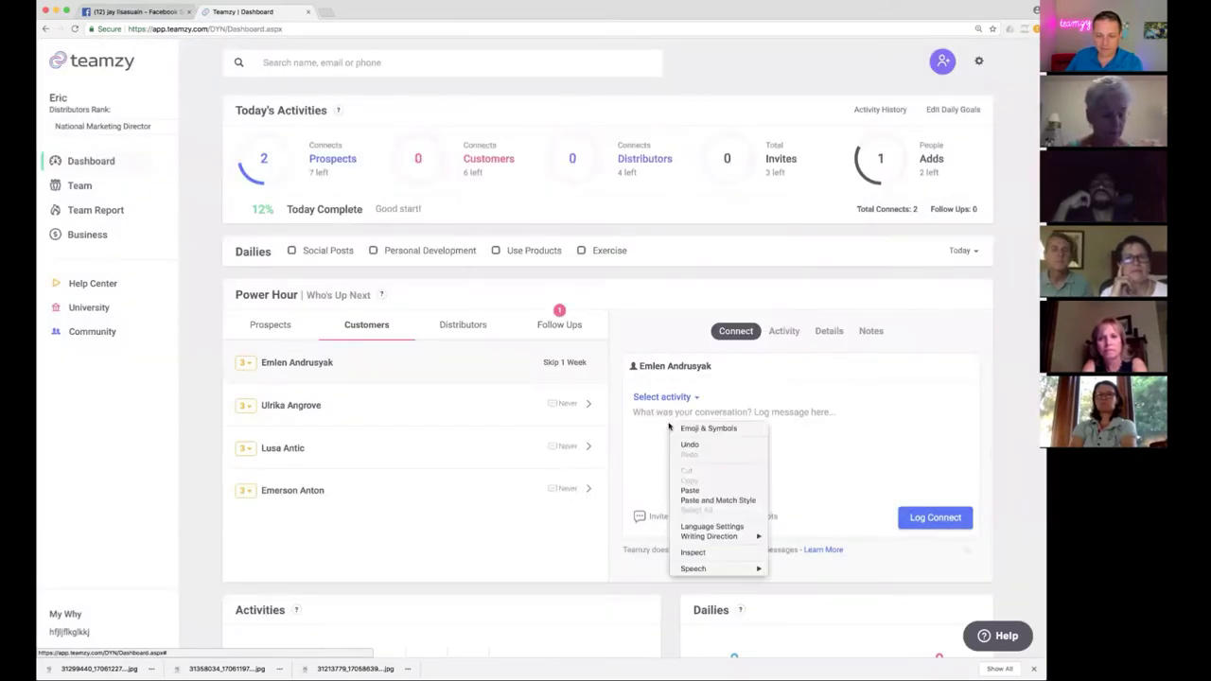
pyautogui.click(699, 491)
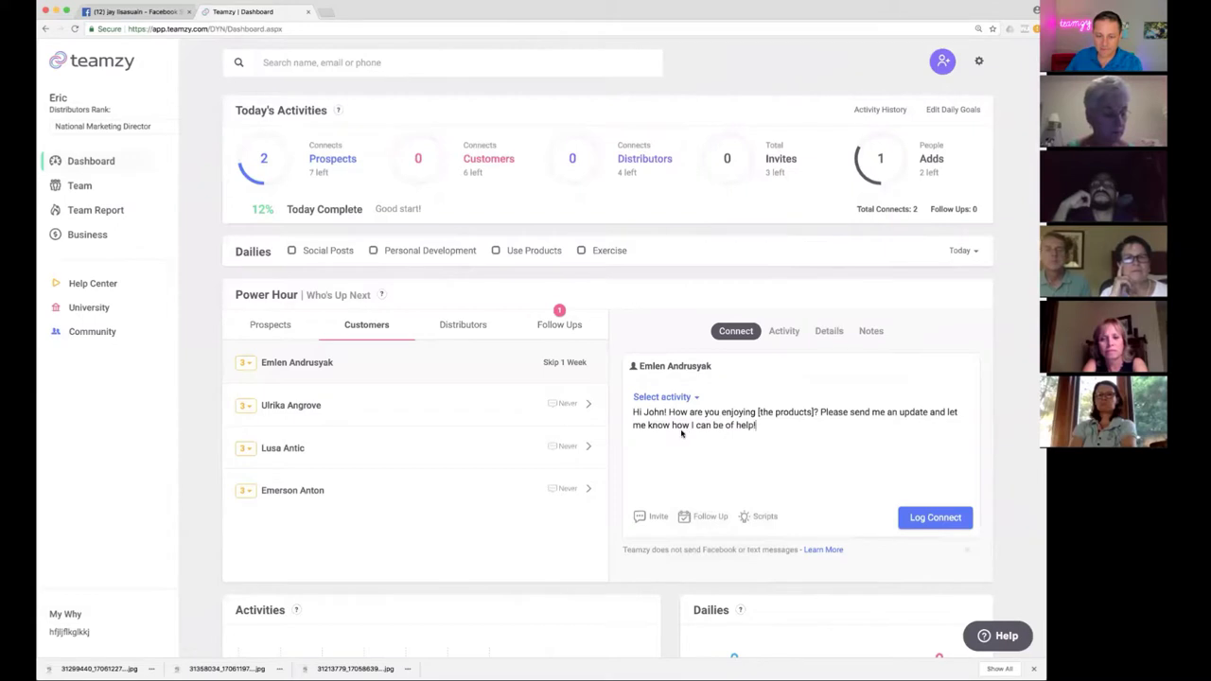
pyautogui.moveTo(772, 414); pyautogui.dragTo(809, 414)
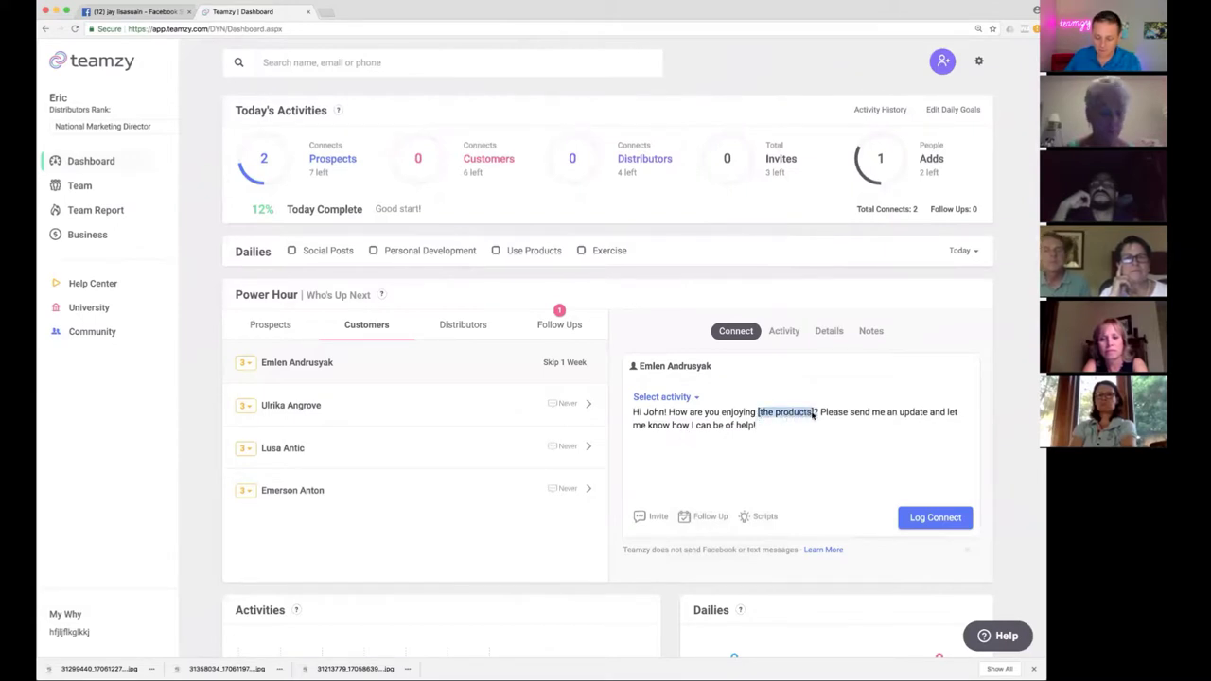
pyautogui.write('your tower ga')
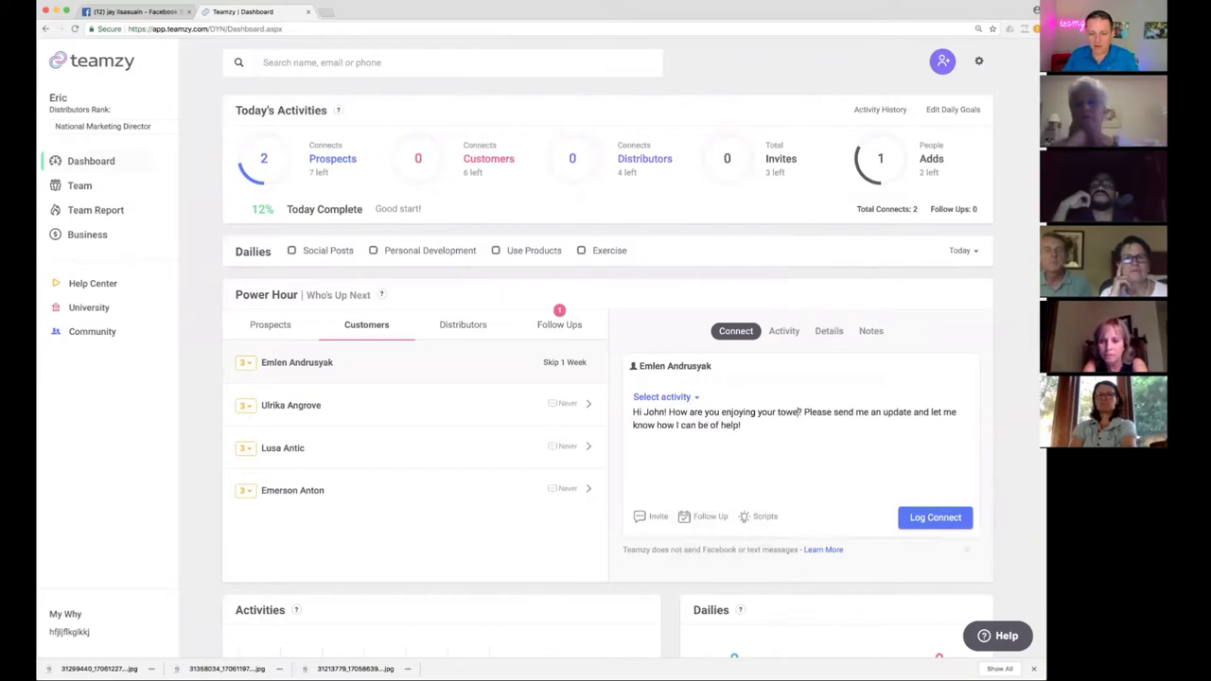
pyautogui.write('rden')
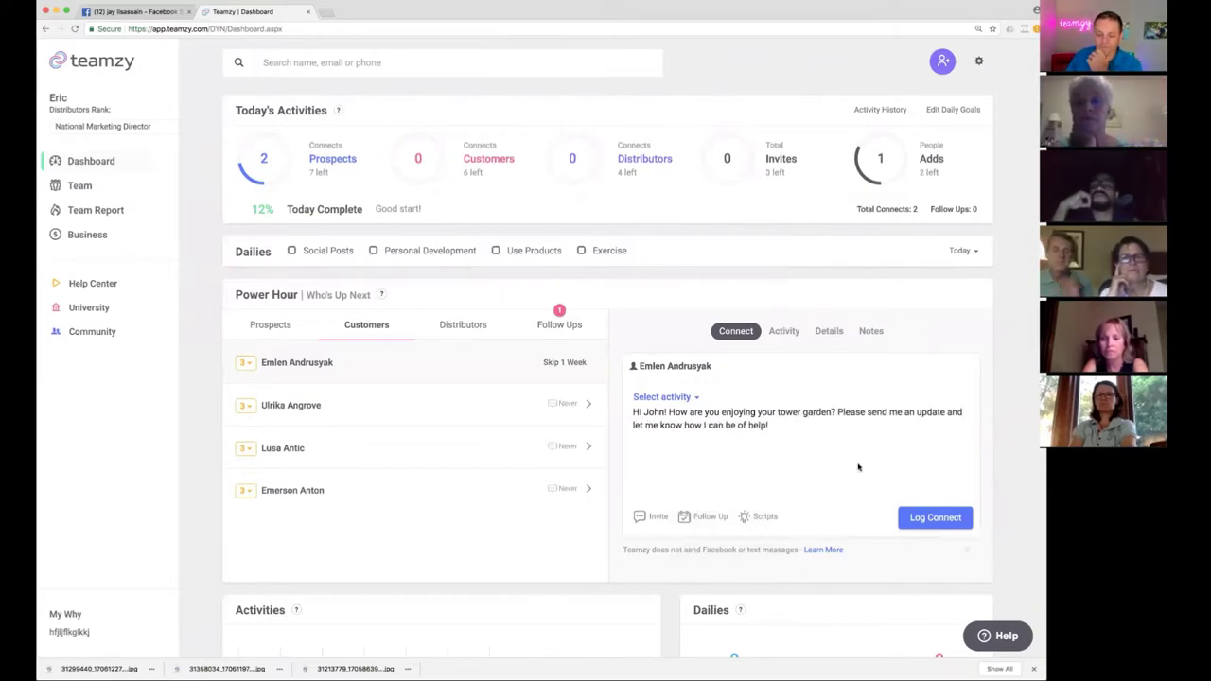
# Set the customer's activity to Facebook Message and log the connect.
pyautogui.click(683, 398)
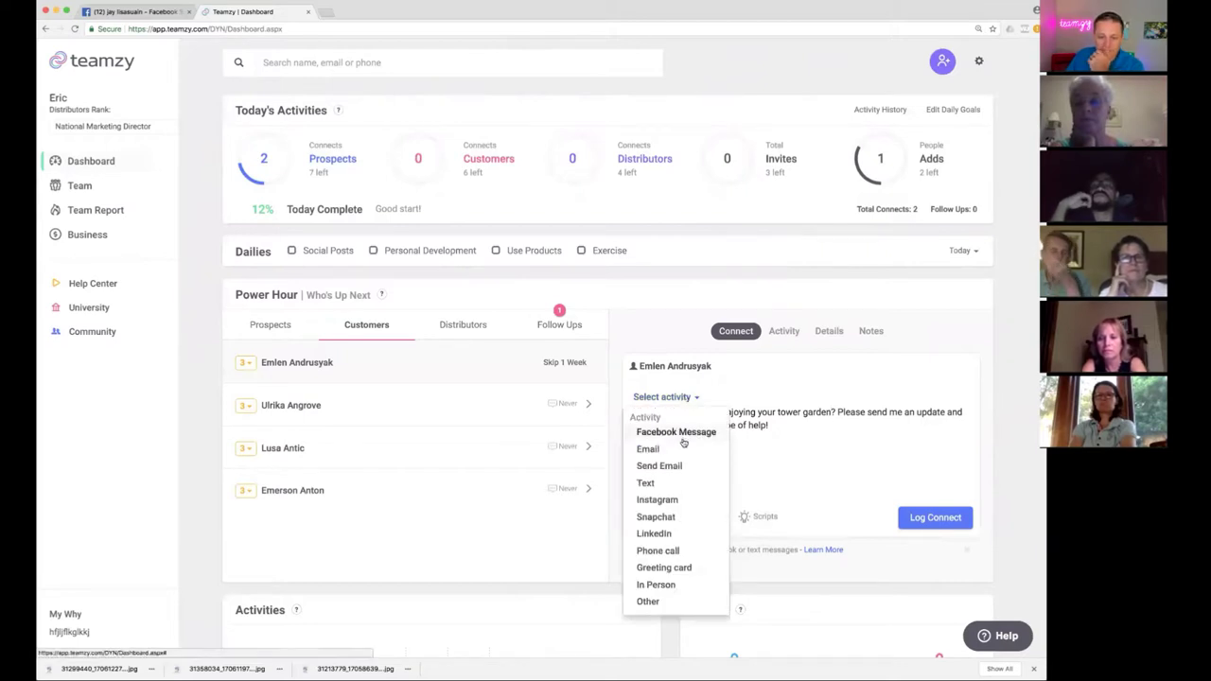
pyautogui.click(683, 435)
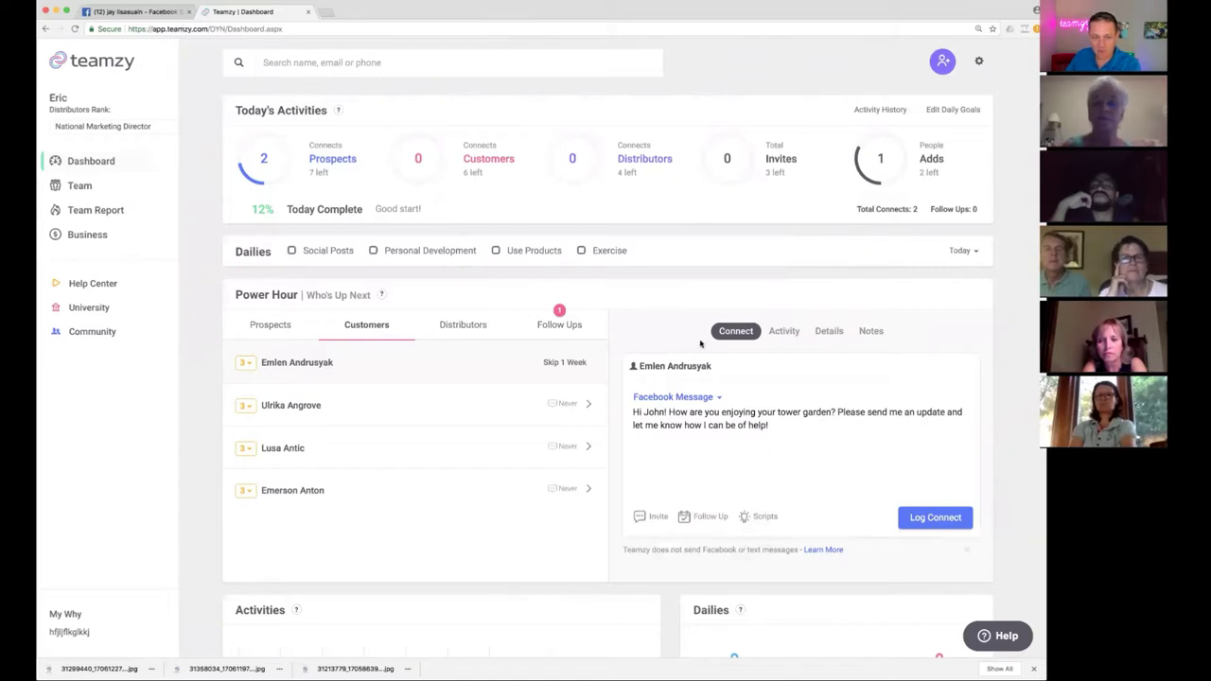
pyautogui.click(919, 519)
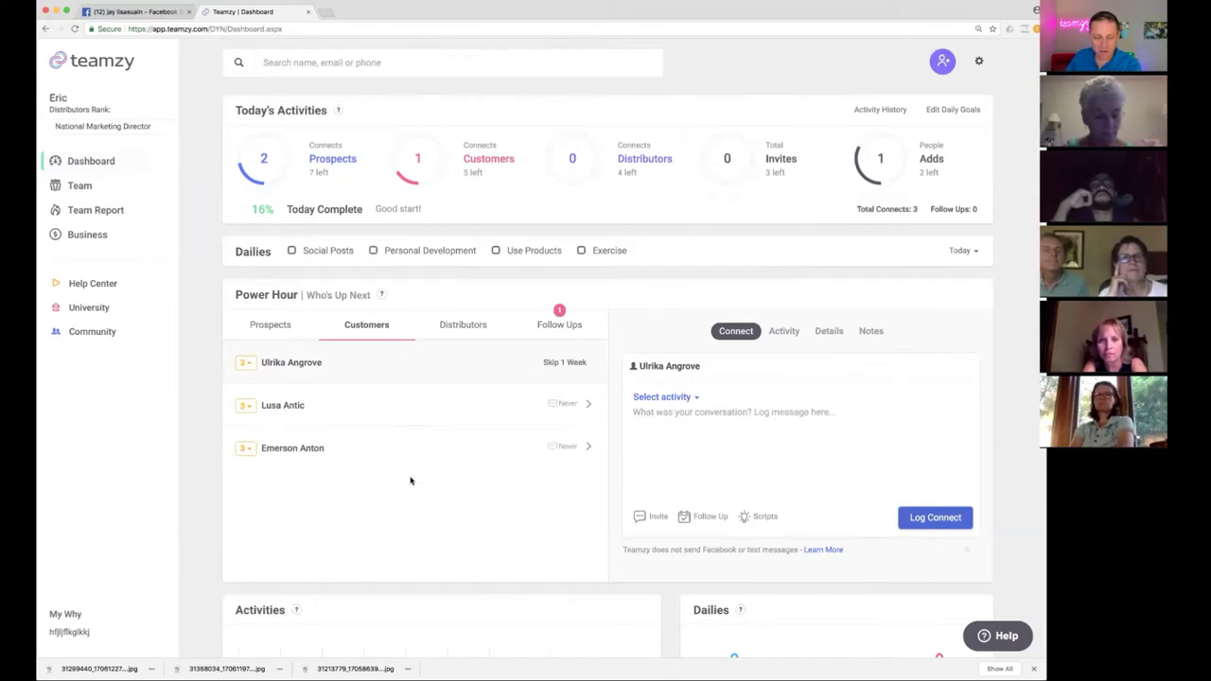
# Show the distributors who are up next in the Power Hour.
pyautogui.click(454, 327)
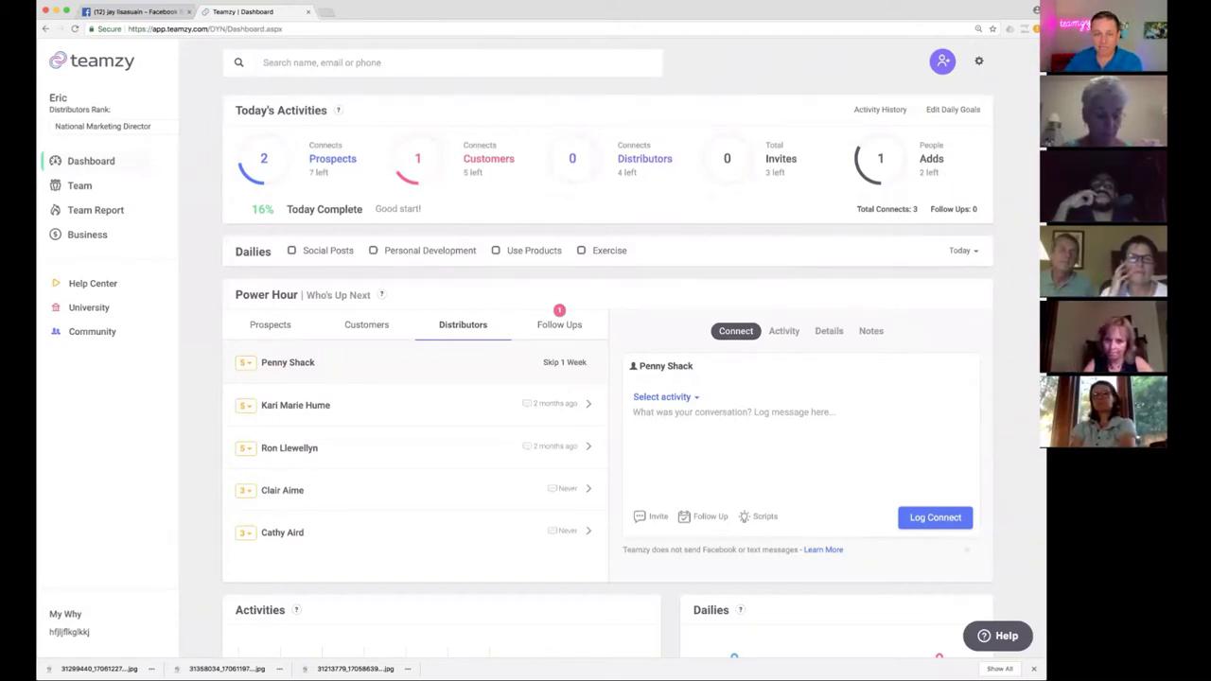
pyautogui.click(657, 38)
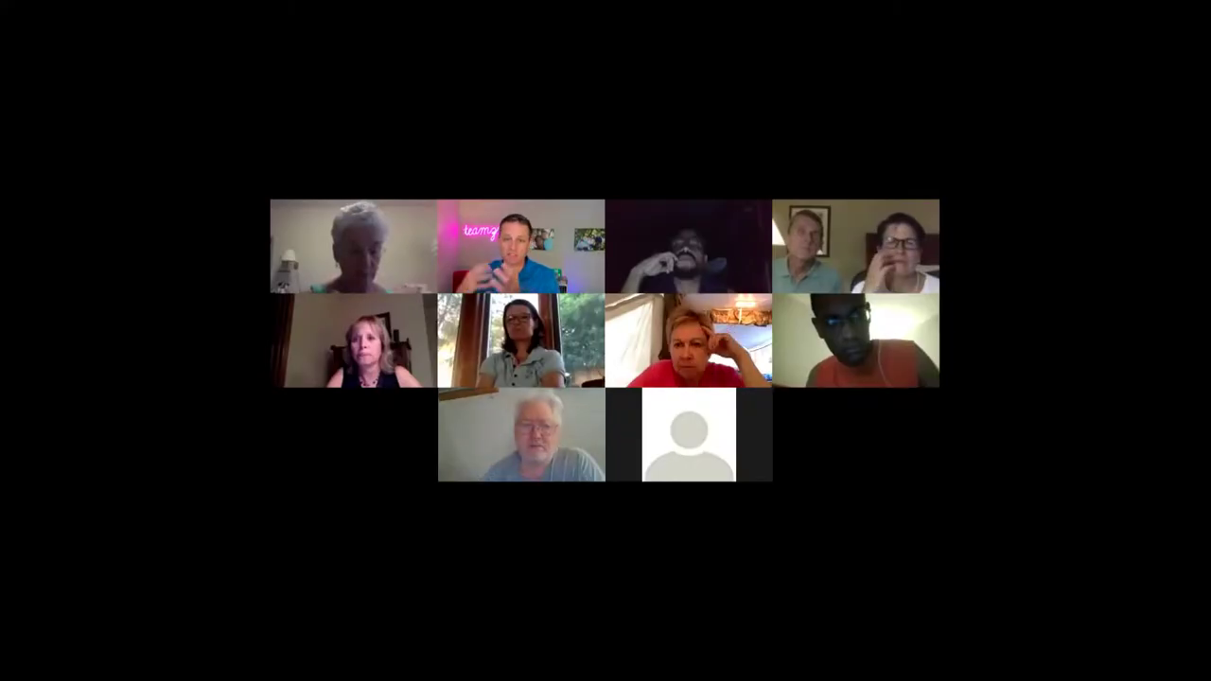
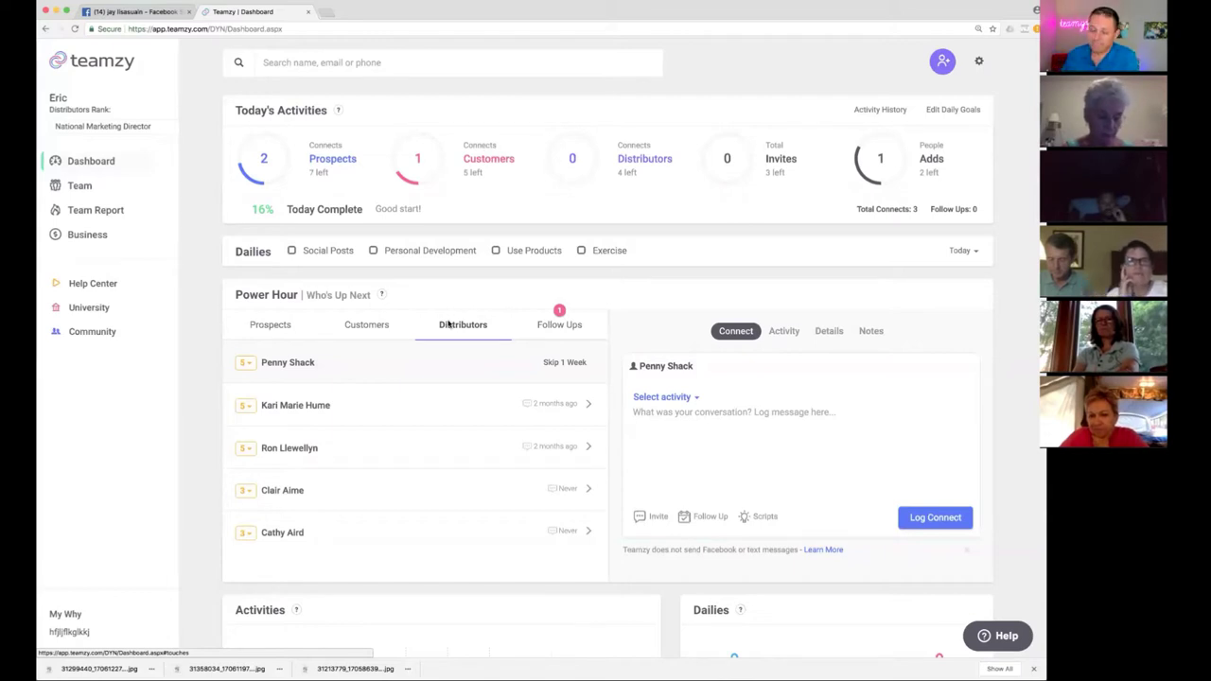
# Search for the prospect by the first letters of the name, open the second match and start a new connect.
pyautogui.scroll(-2, 448, 324)
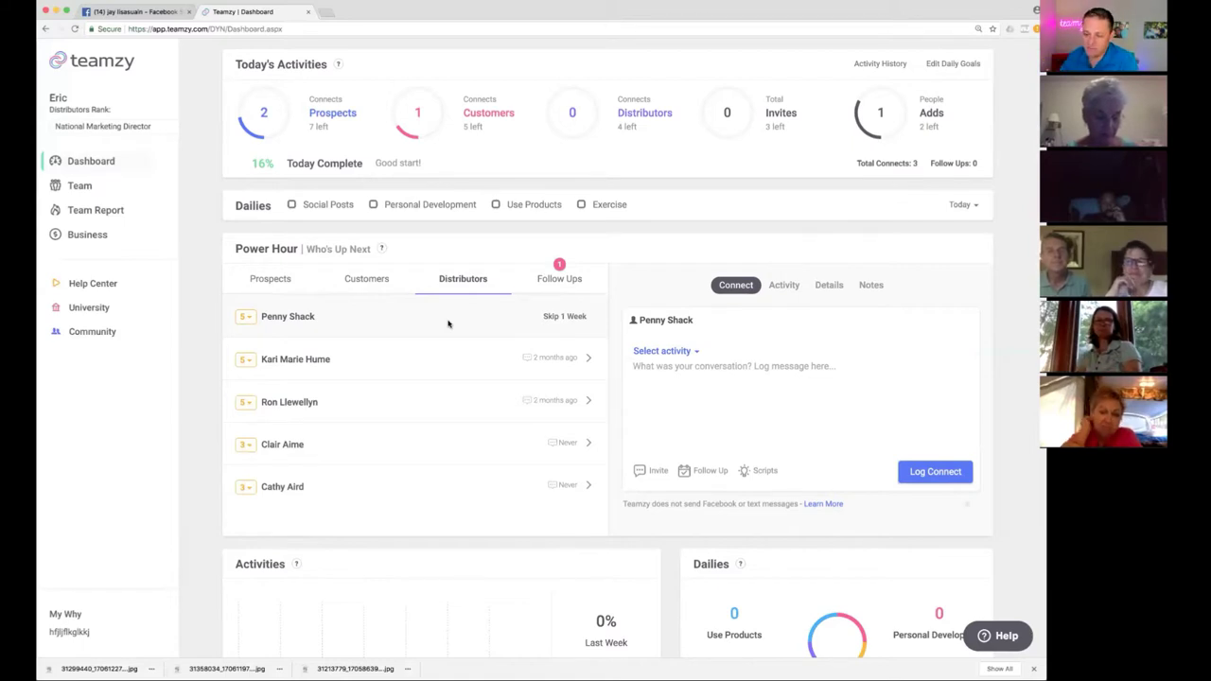
pyautogui.scroll(1, 449, 324)
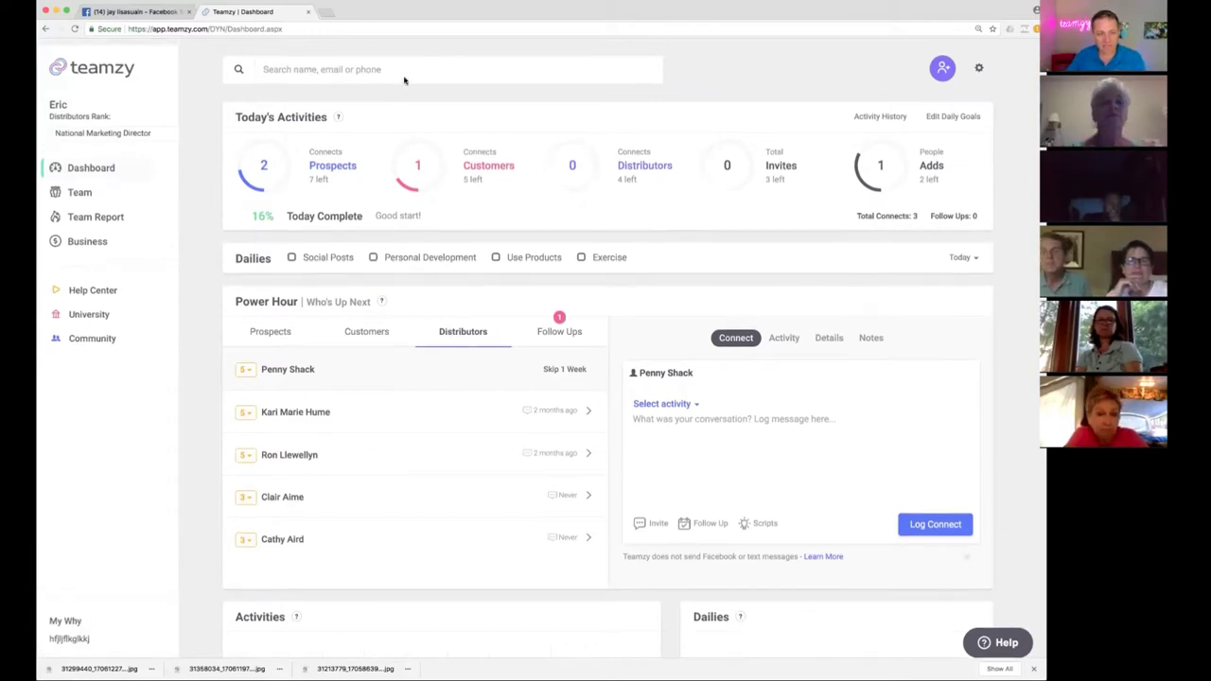
pyautogui.write('hen')
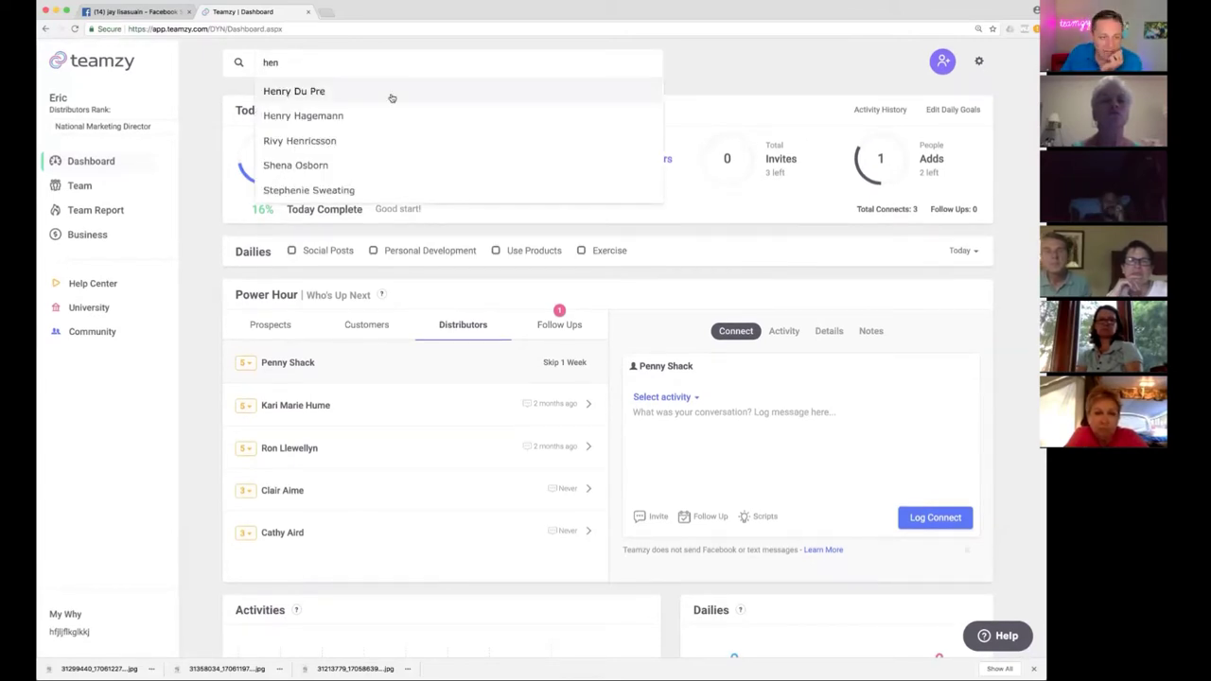
pyautogui.click(375, 114)
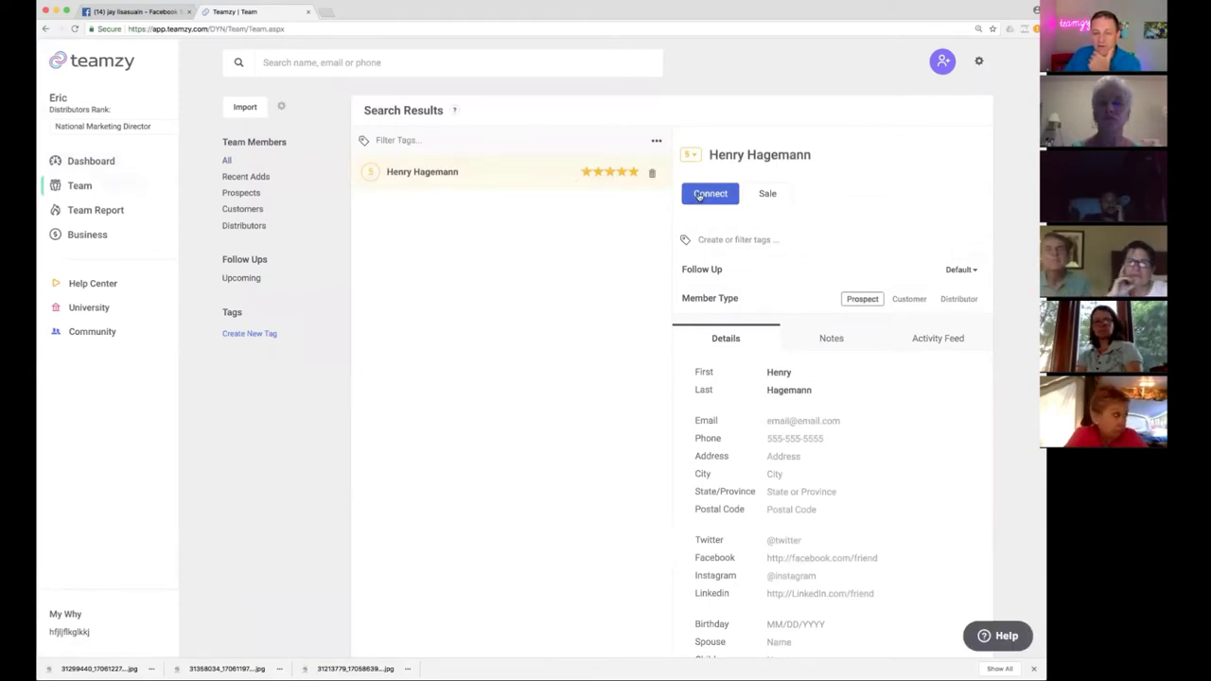
pyautogui.click(699, 195)
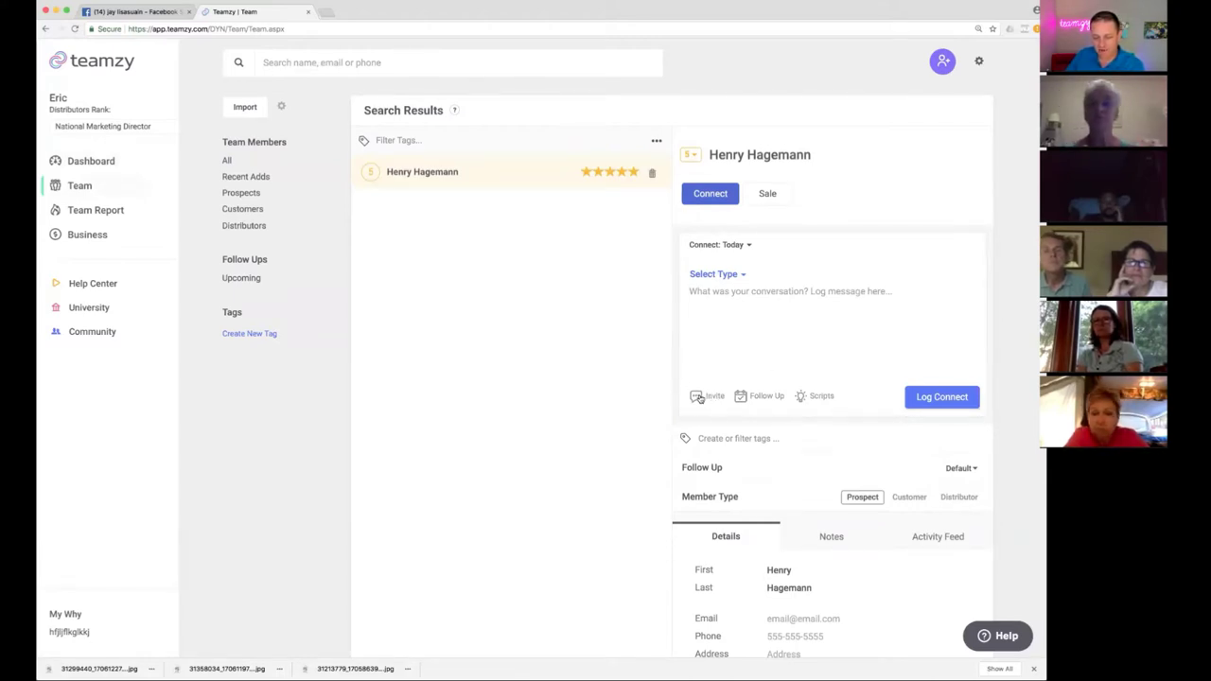
# Mark the connect as a Business Opportunity Meeting invite of type Email and enter the message "virtual link".
pyautogui.click(700, 398)
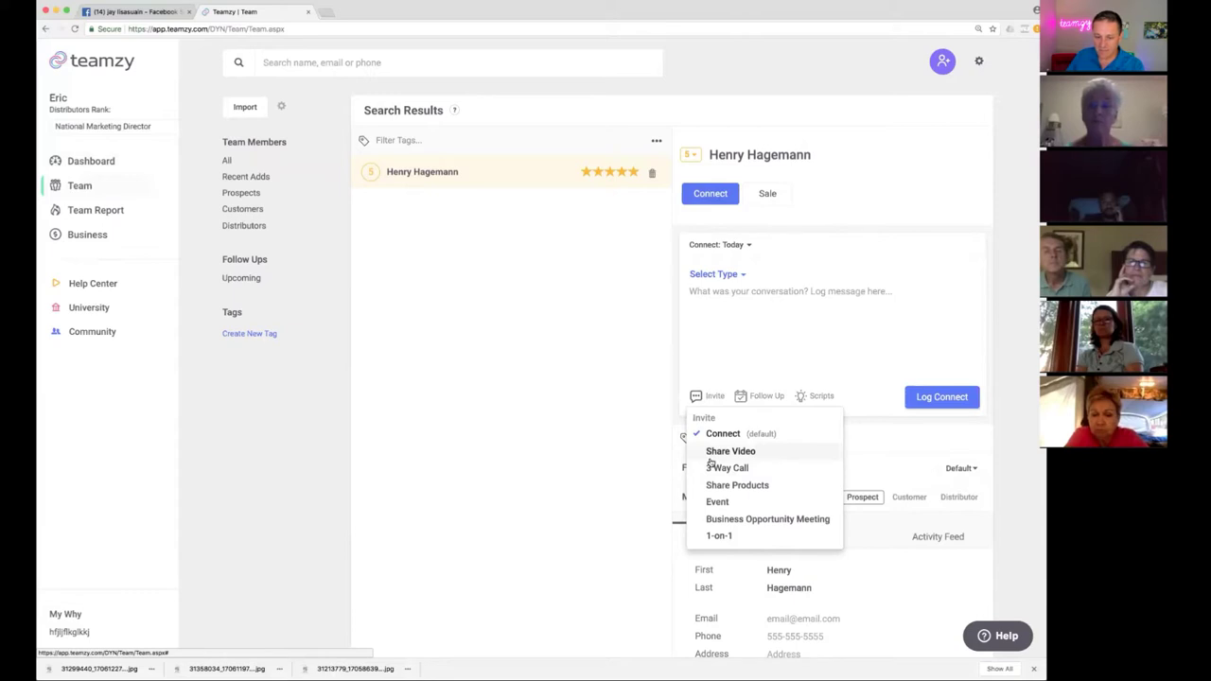
pyautogui.click(716, 520)
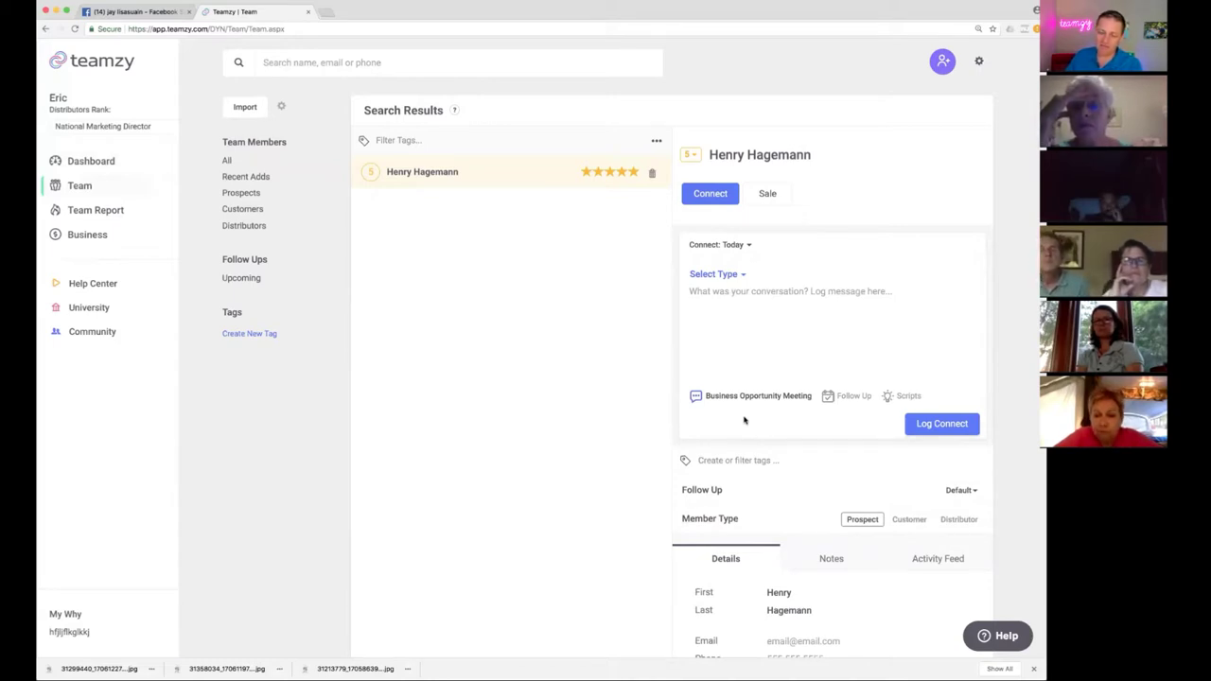
pyautogui.click(740, 275)
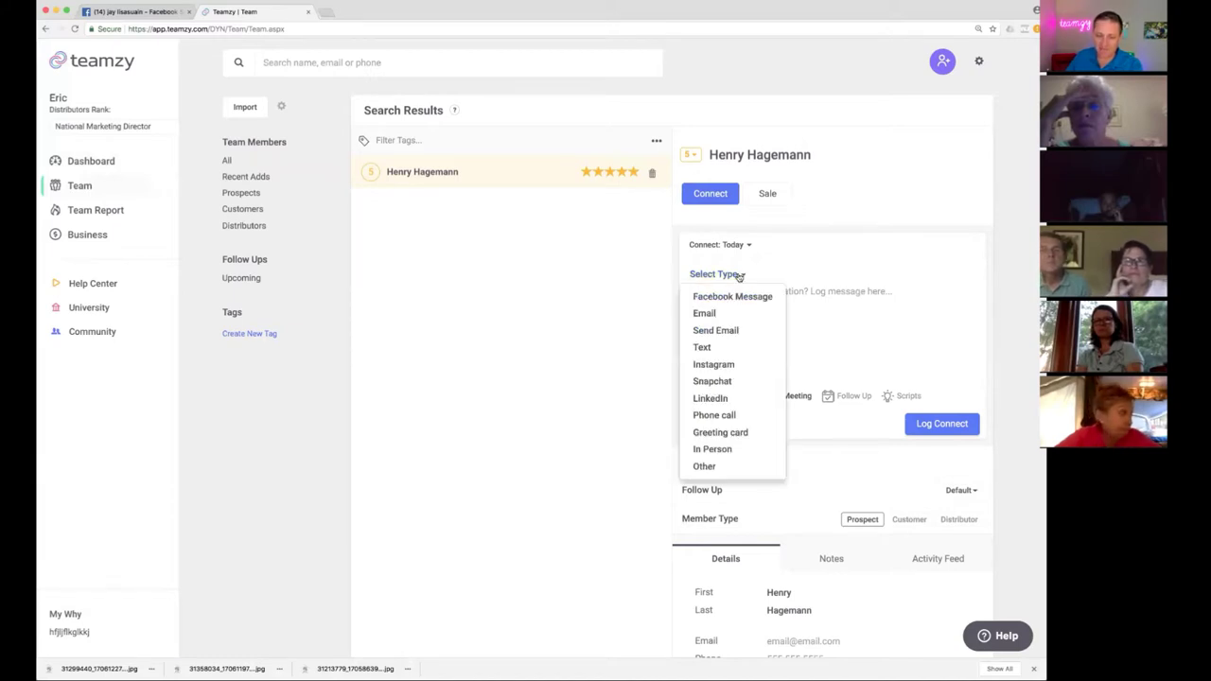
pyautogui.click(729, 314)
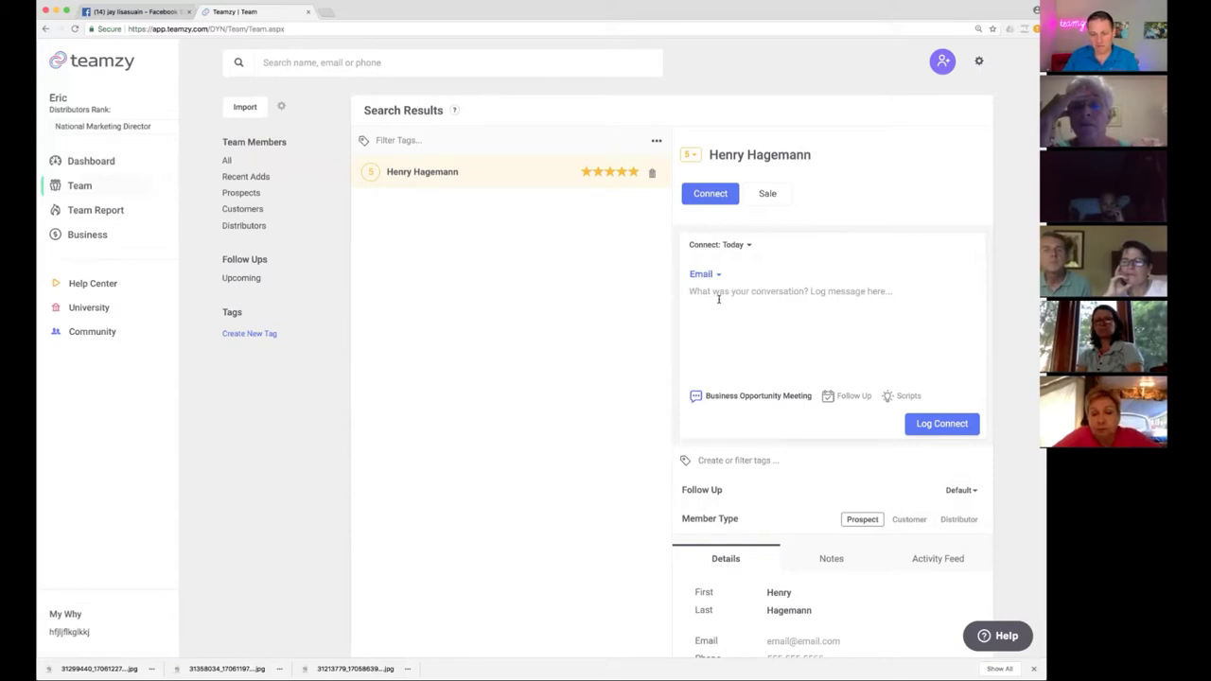
pyautogui.click(718, 299)
pyautogui.write('virtual link')
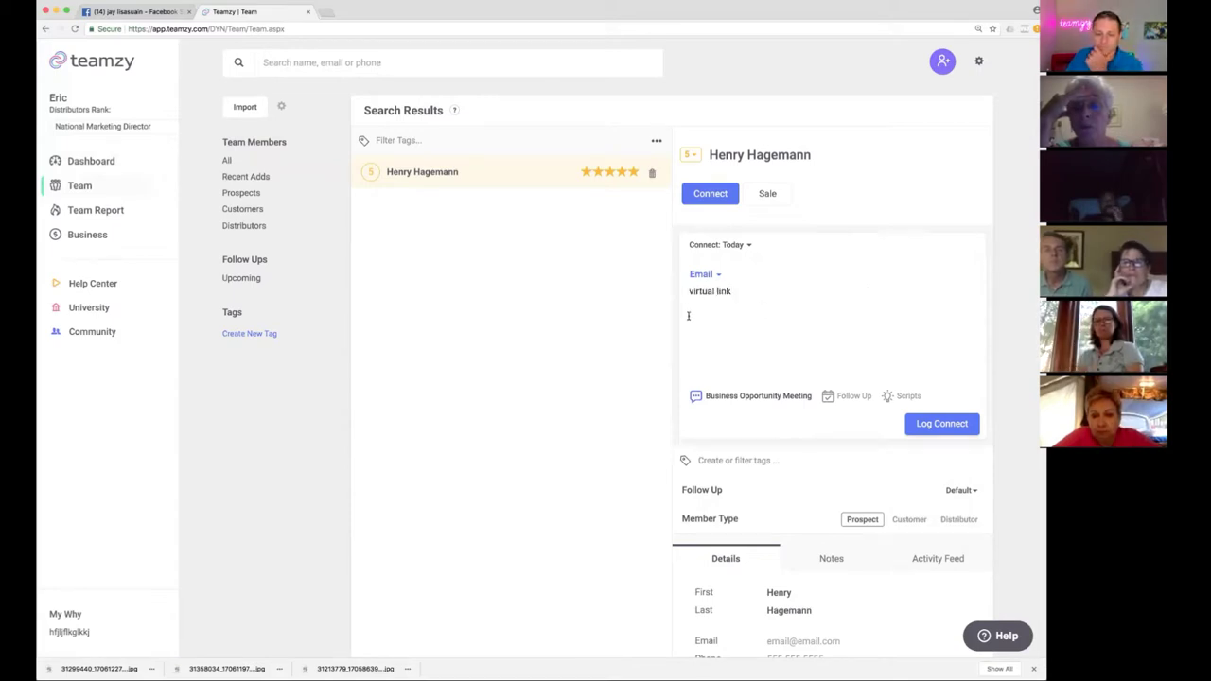
# Set the connect's follow-up to Tomorrow and log the connect.
pyautogui.click(848, 398)
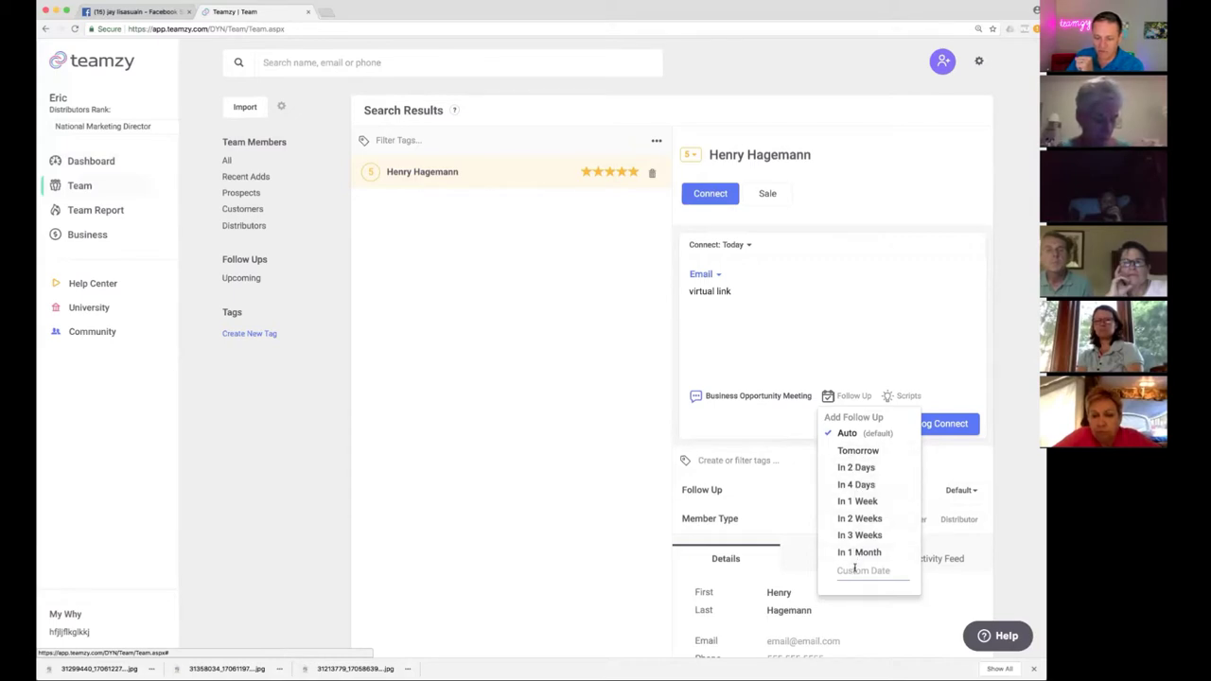
pyautogui.click(857, 451)
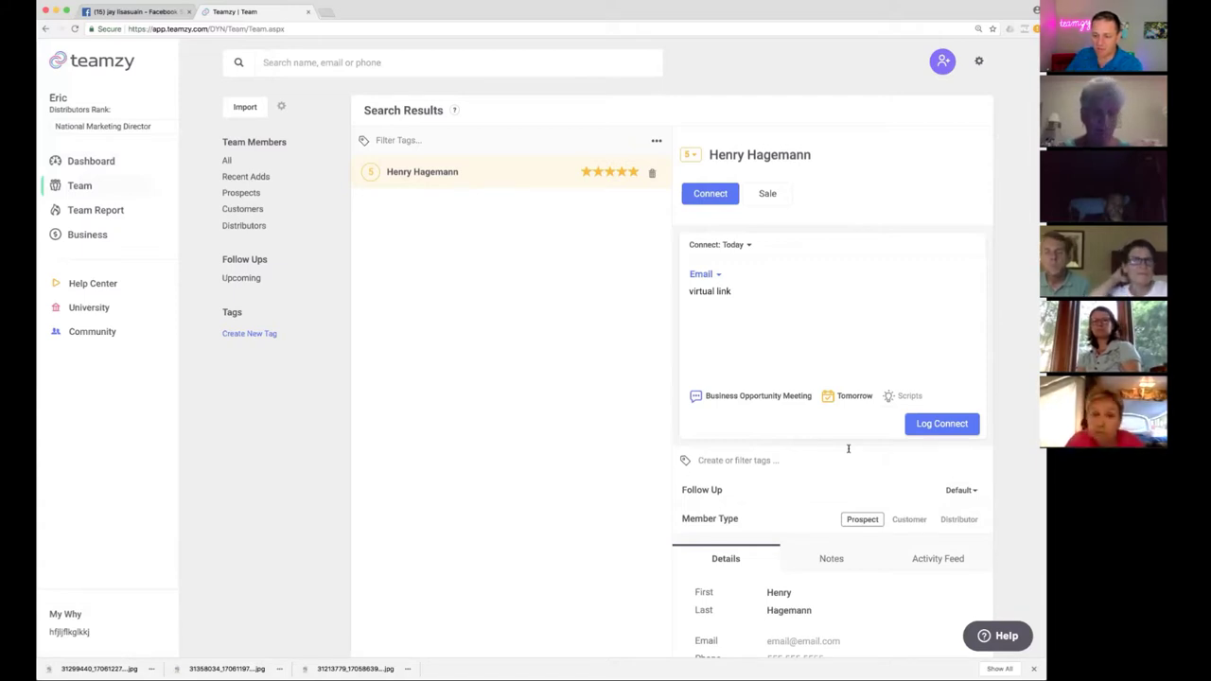
pyautogui.click(944, 423)
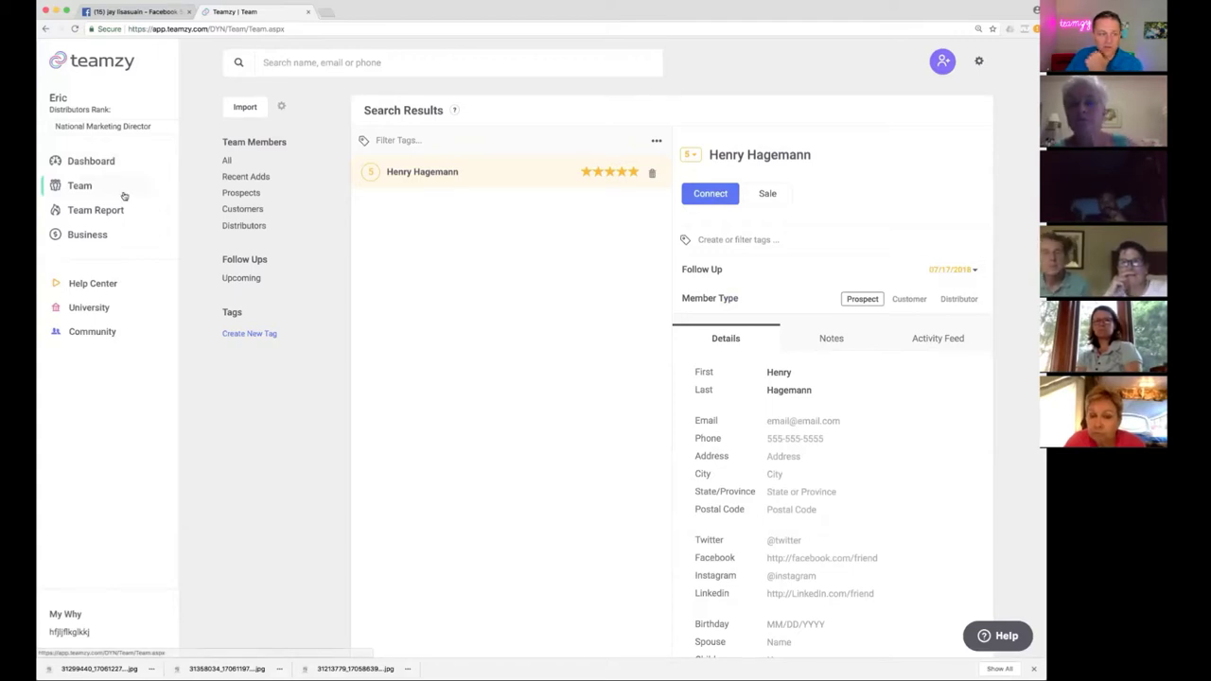
# Return to the dashboard and review the Power Hour's follow-ups and prospects.
pyautogui.click(98, 161)
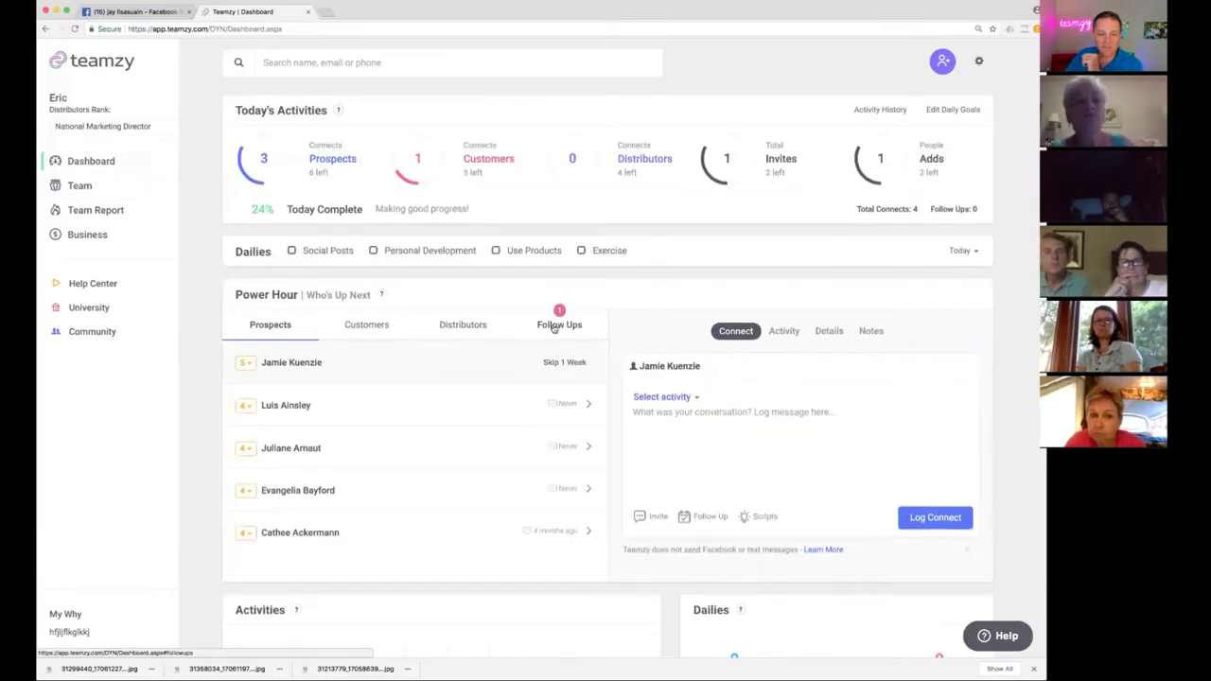
pyautogui.click(557, 325)
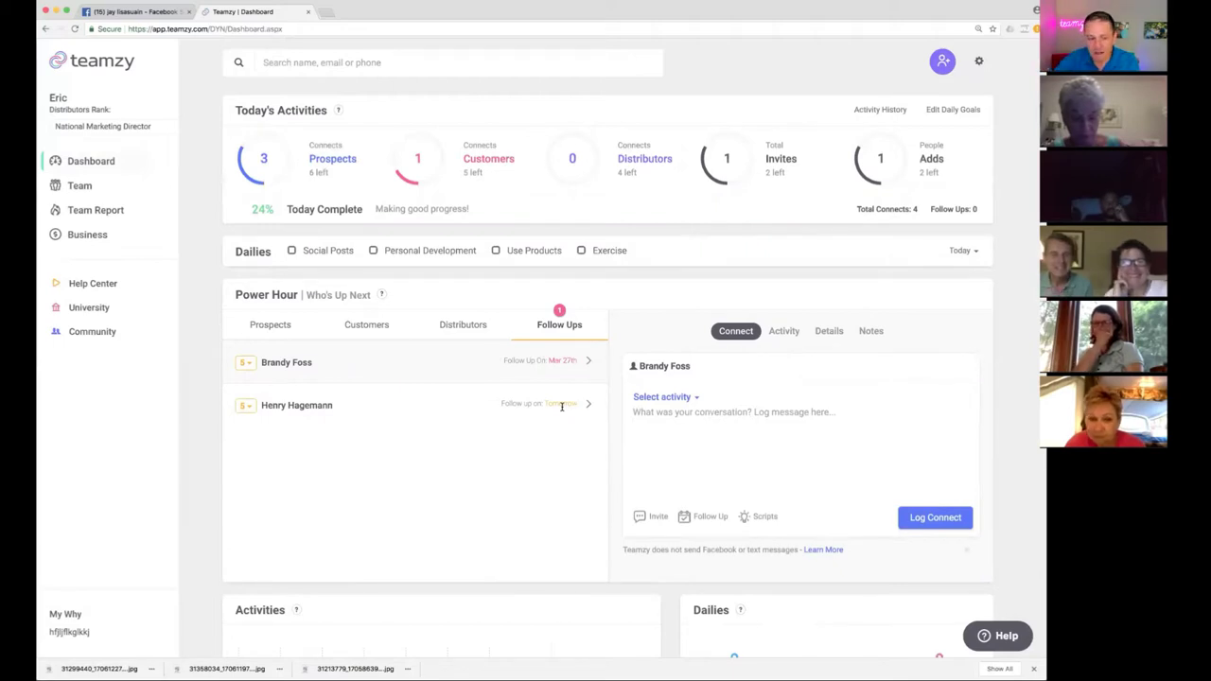
pyautogui.click(273, 327)
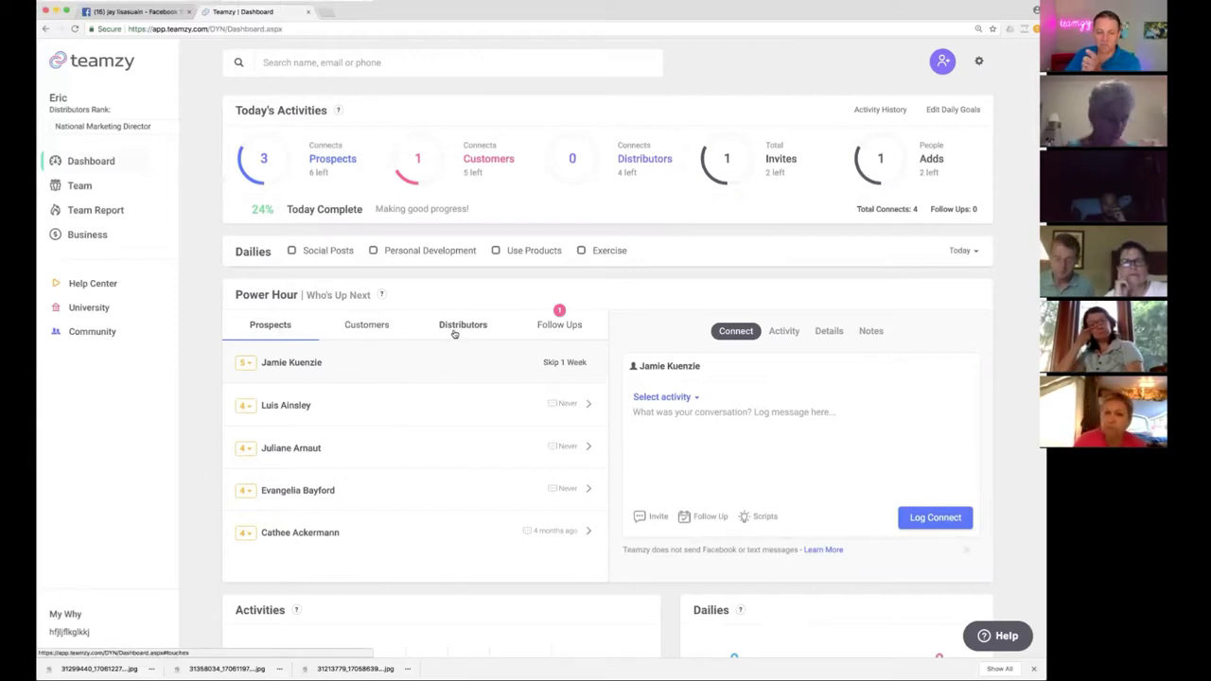
# Select the Power Hour follow-up due tomorrow, open the script ideas for that prospect and stop the screen share.
pyautogui.click(559, 330)
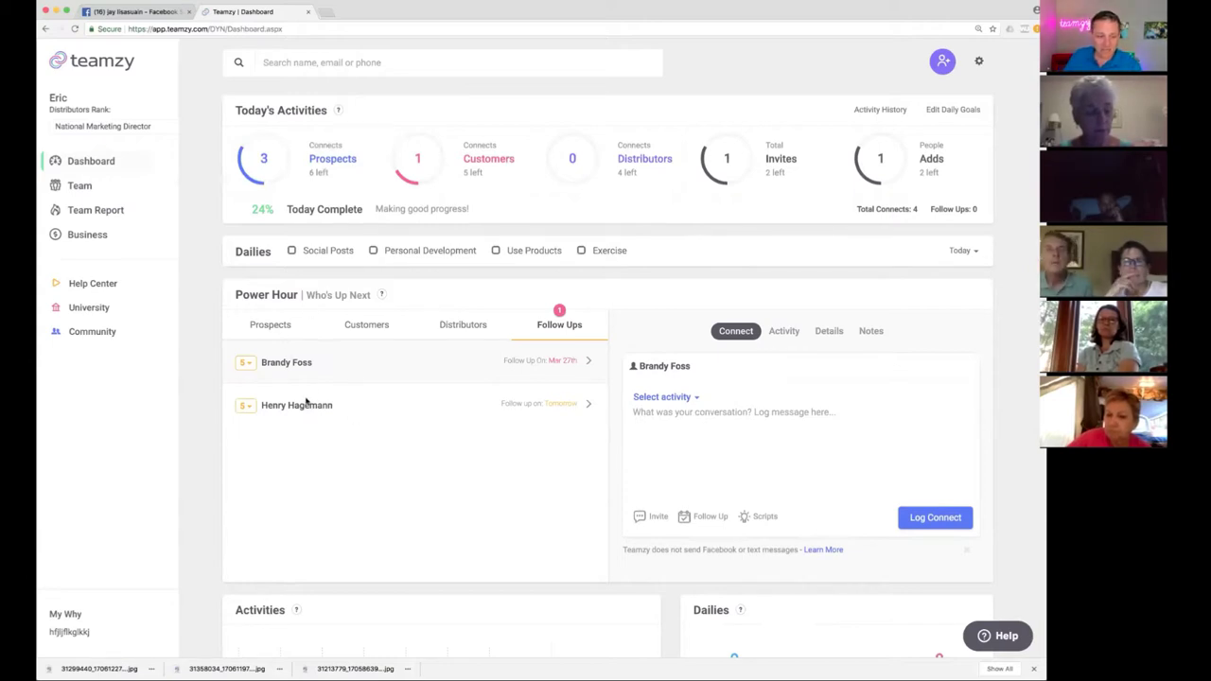
pyautogui.click(297, 405)
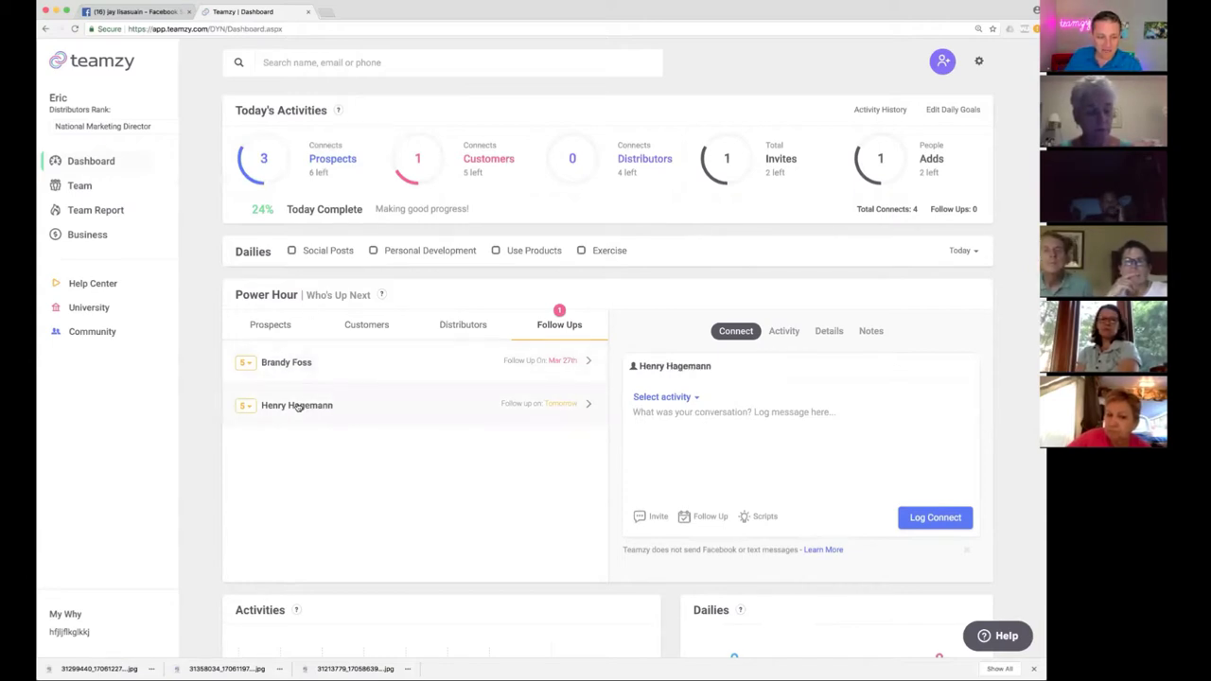
pyautogui.click(764, 516)
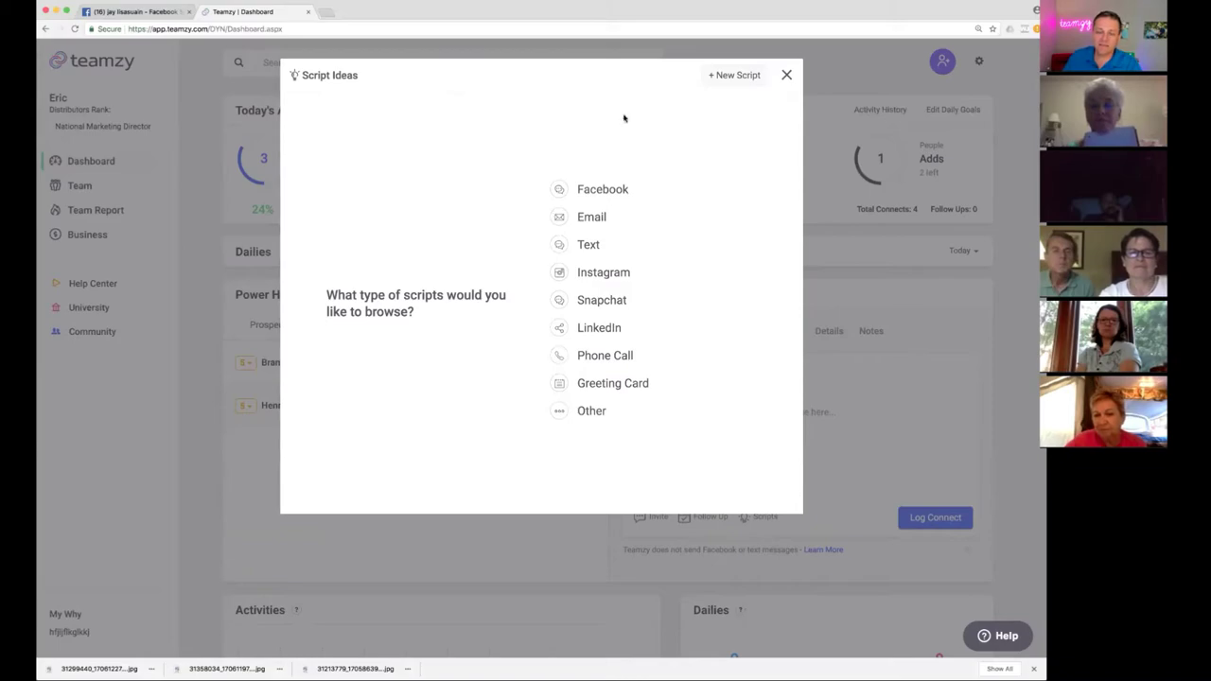
pyautogui.click(676, 13)
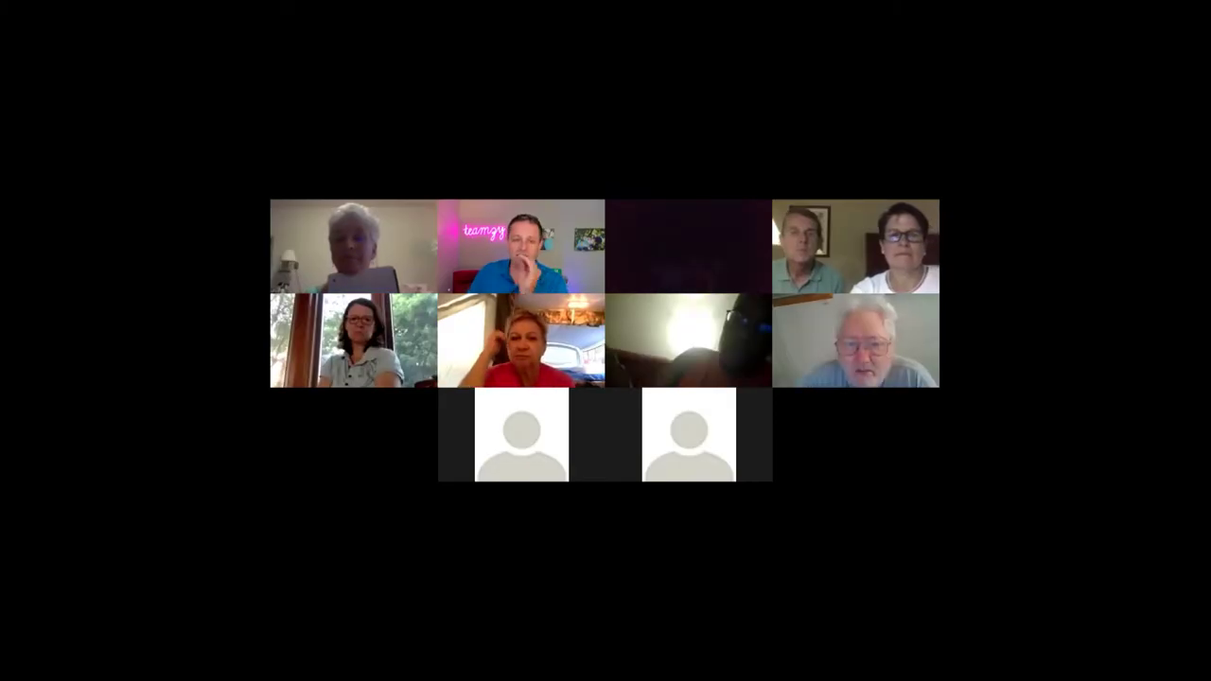